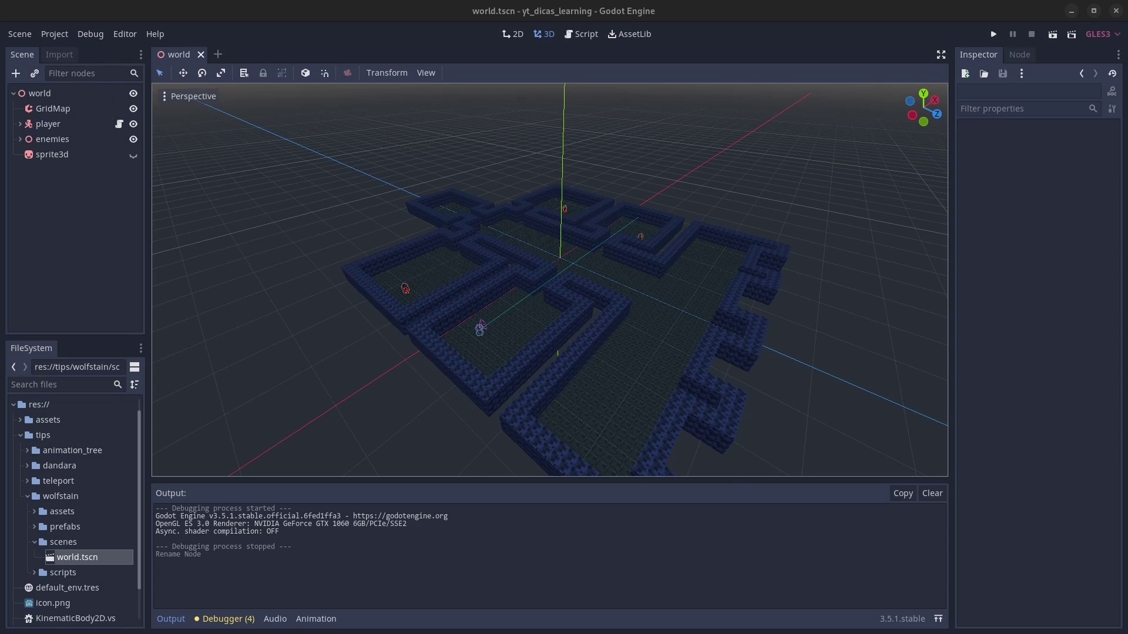
Switch from the Godot maze scene to the Firefox window showing the YouTube channel
key(alt+Tab)
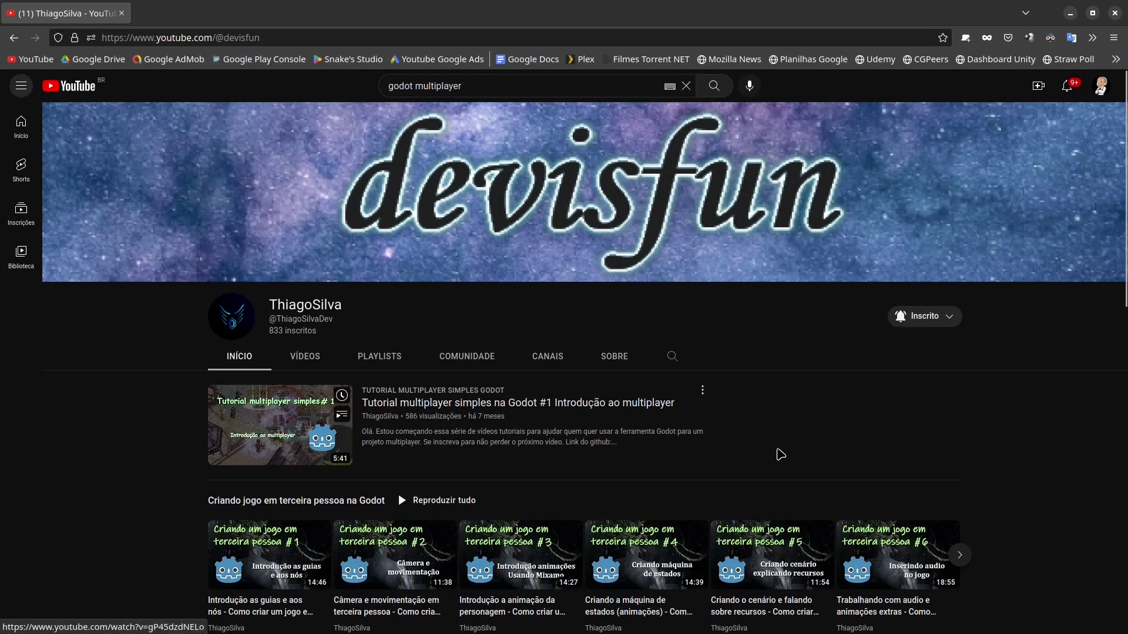
Scroll through the channel's video rows, then drag Firefox aside to reveal the Godot maze scene
scroll(646, 444, down, 5)
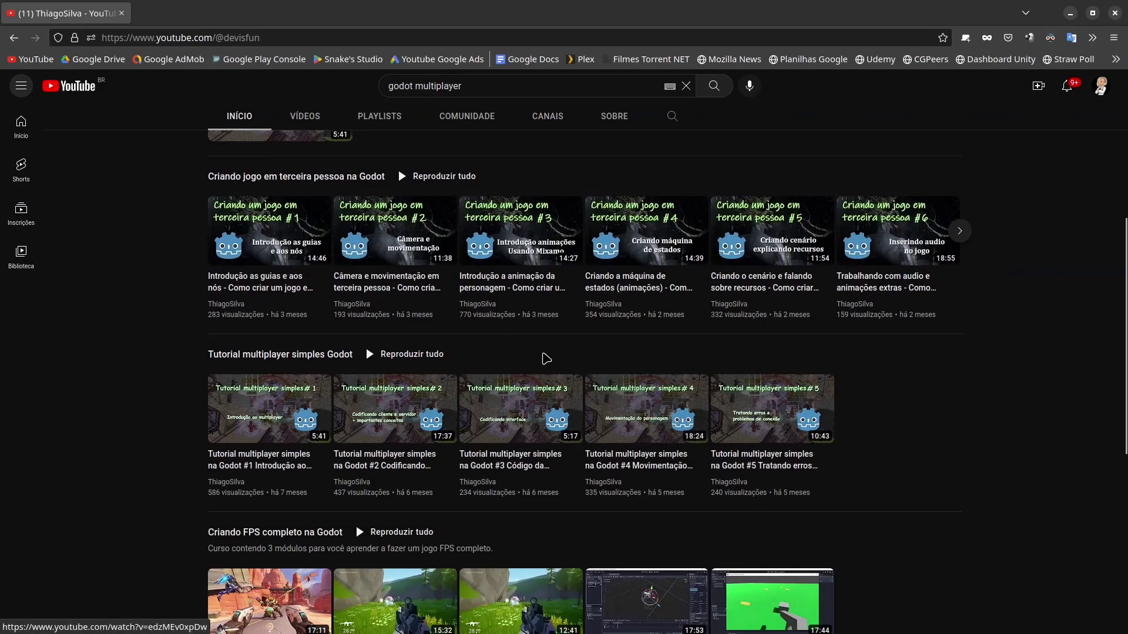
scroll(488, 352, up, 4)
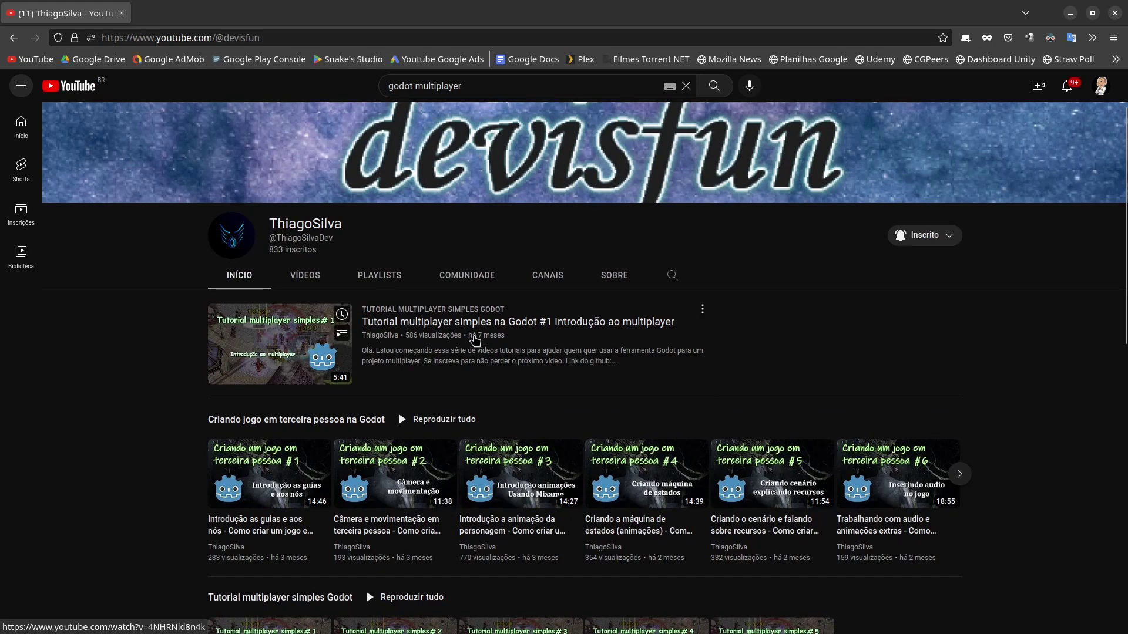
scroll(631, 501, up, 2)
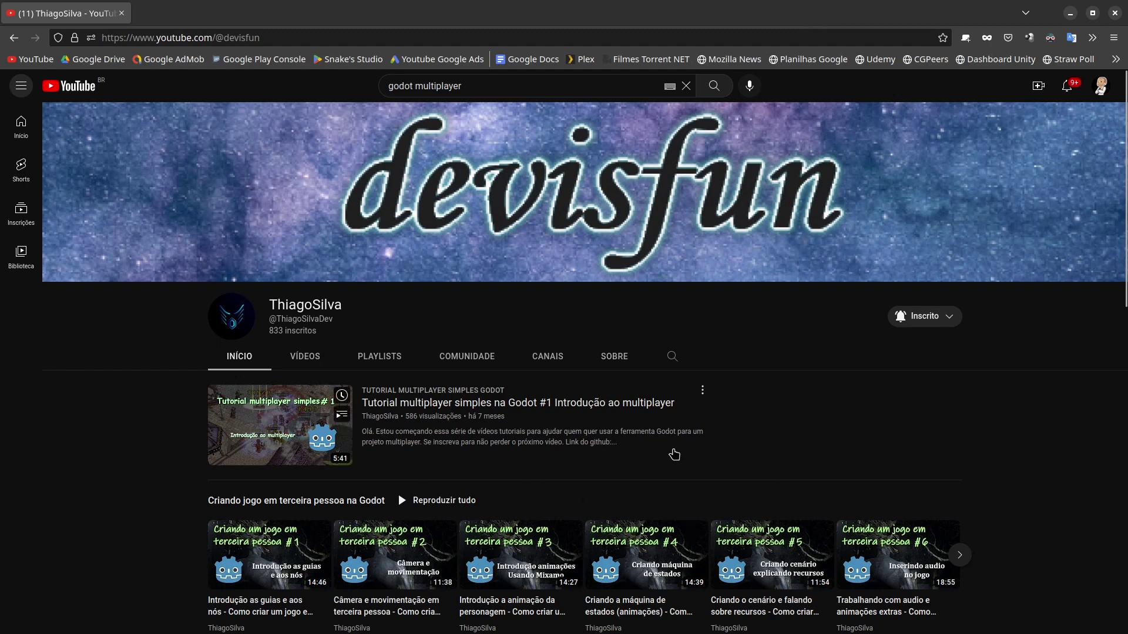
scroll(593, 477, down, 3)
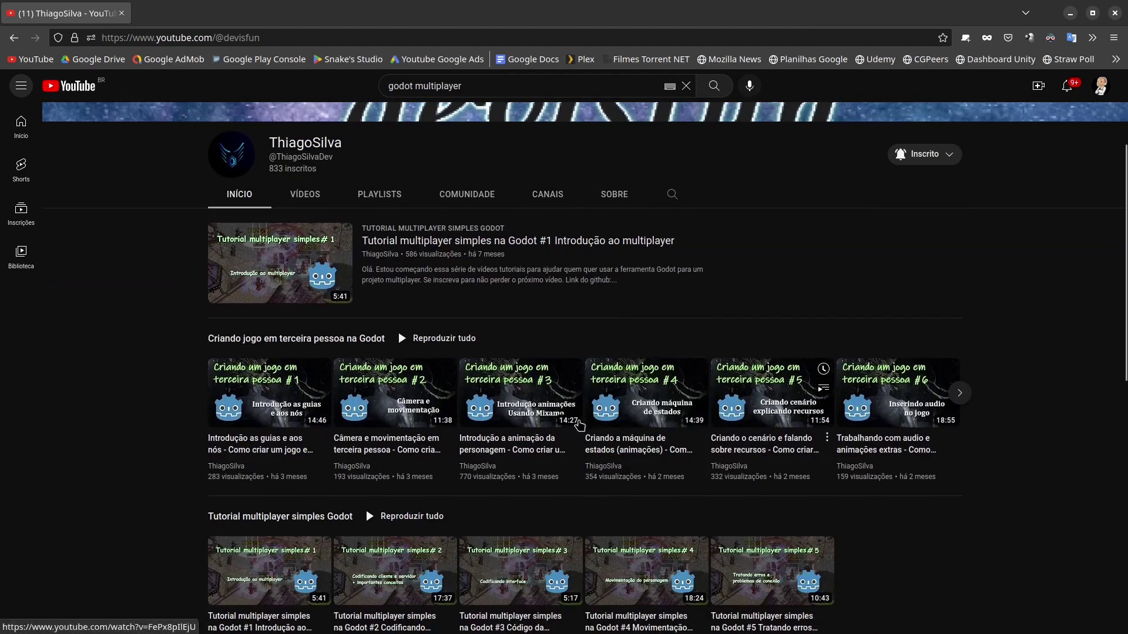
scroll(542, 474, up, 3)
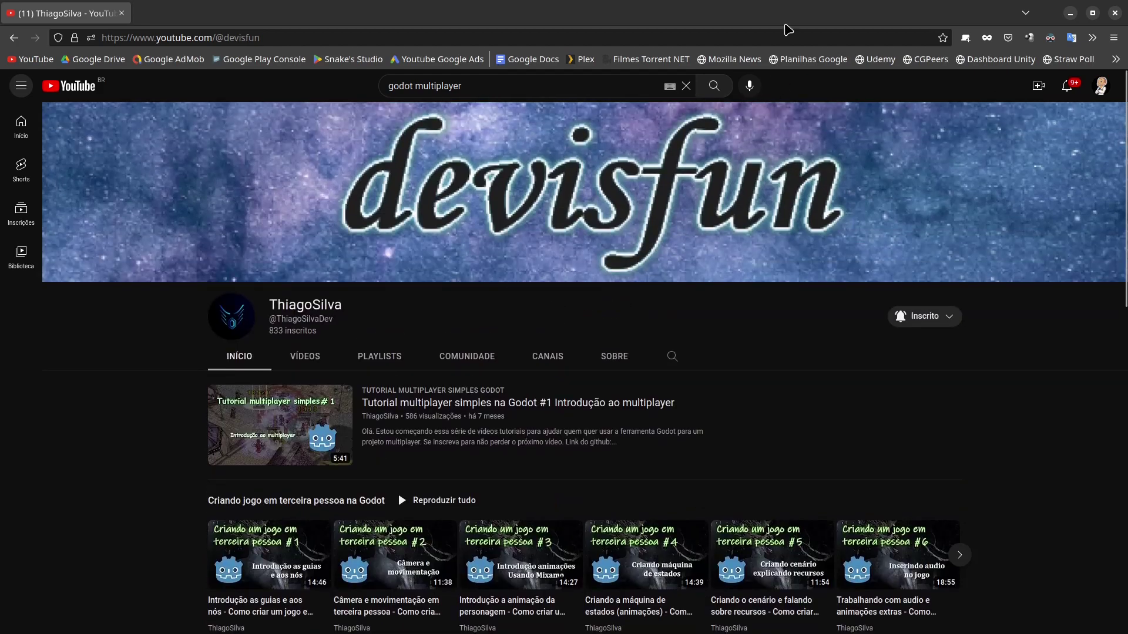
drag(787, 12, 0, 182)
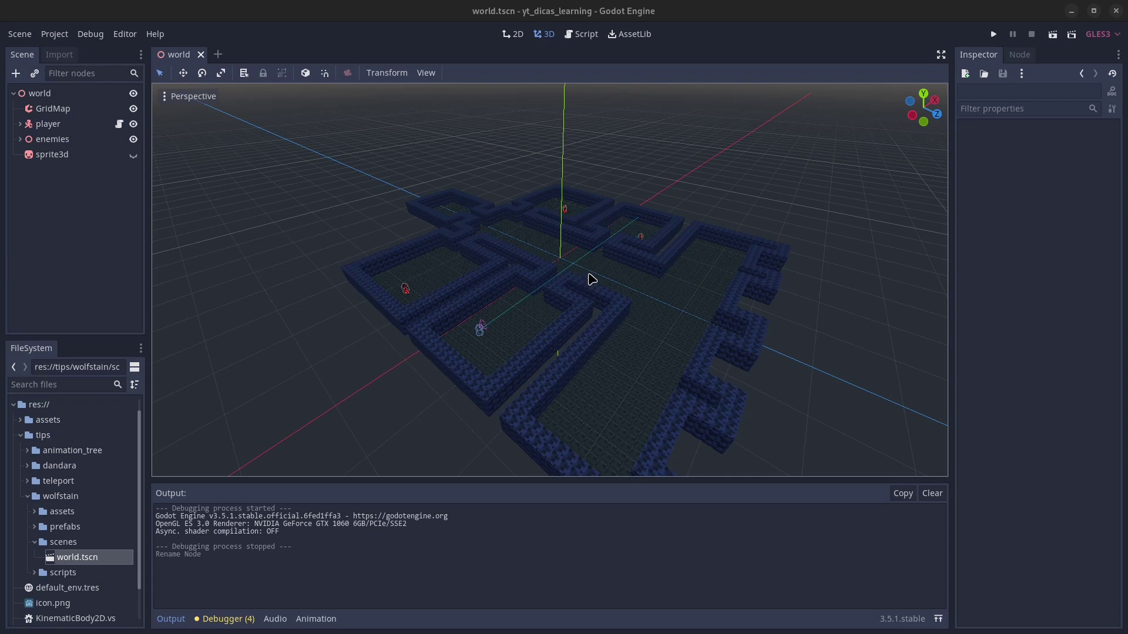
middle_drag(585, 284, 587, 297)
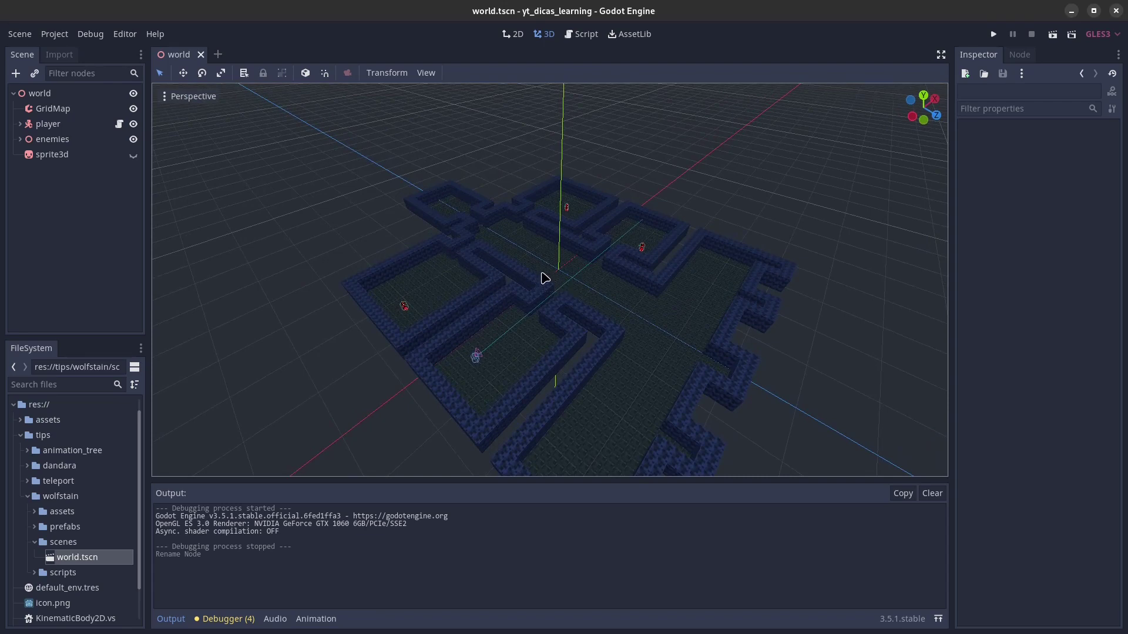
mouse_move(514, 322)
middle_down()
mouse_move(595, 305)
mouse_move(579, 276)
middle_up()
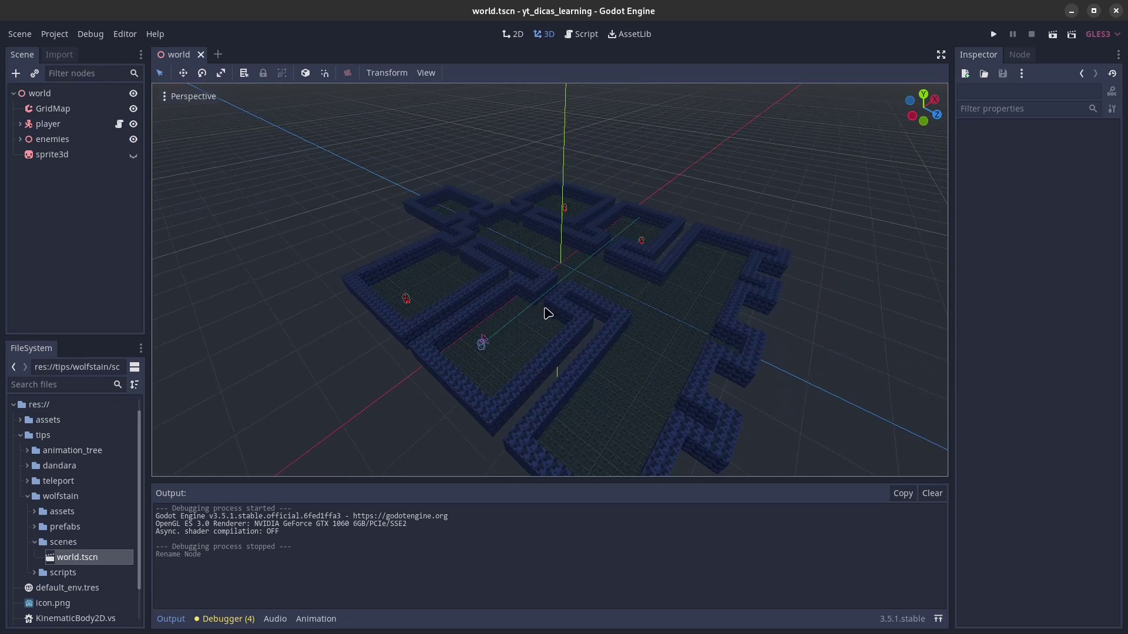
middle_drag(546, 312, 540, 339)
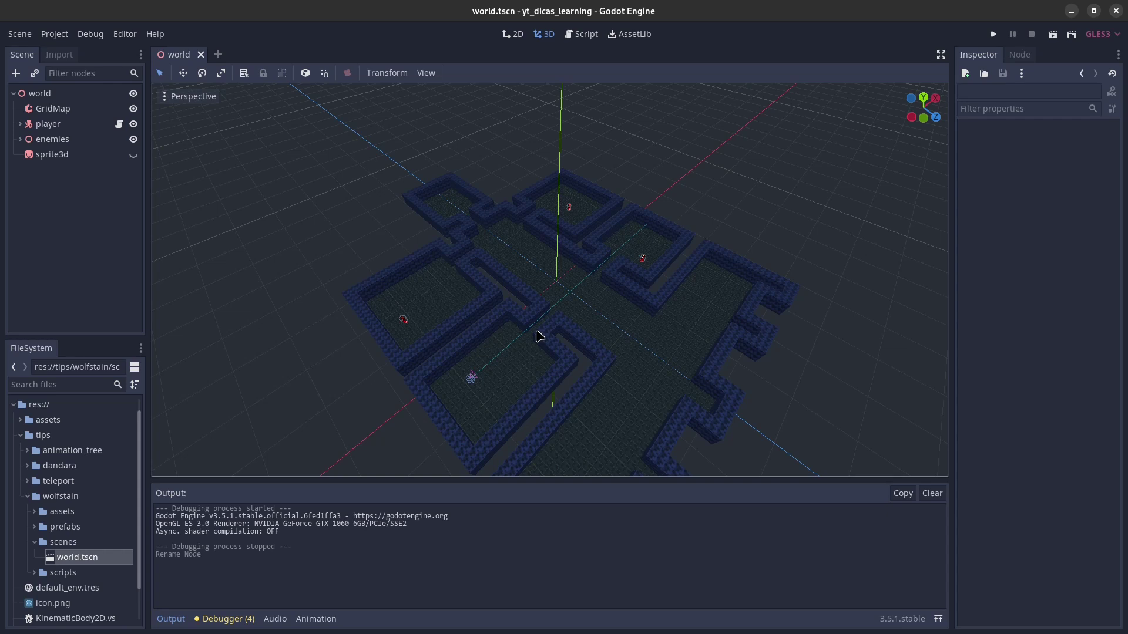
mouse_move(543, 338)
middle_down()
mouse_move(555, 317)
mouse_move(657, 327)
mouse_move(558, 350)
middle_up()
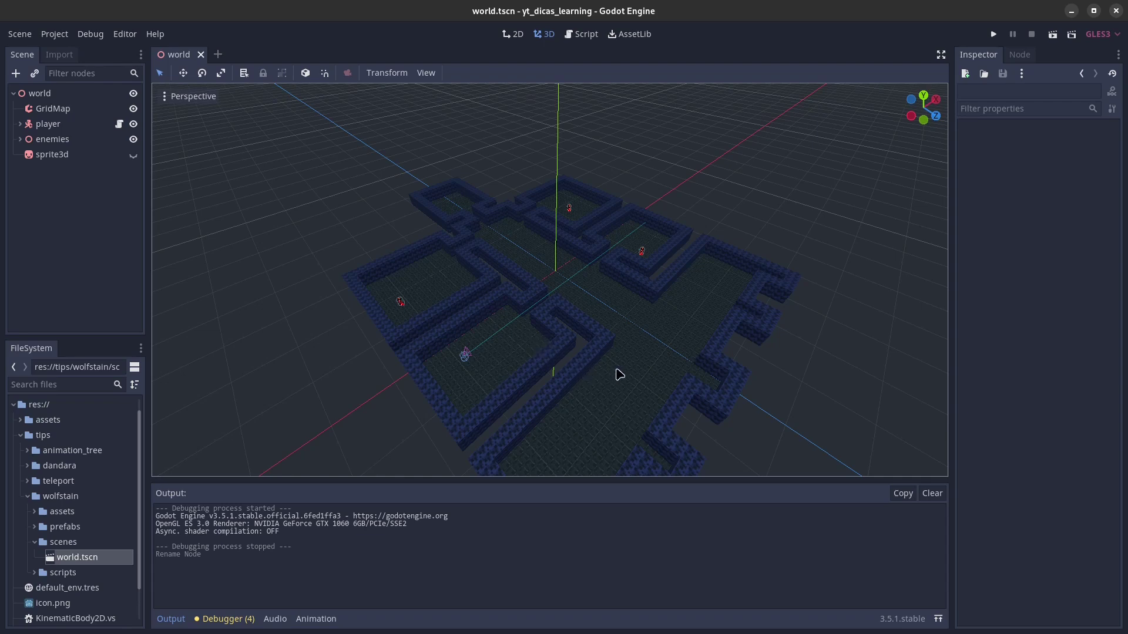
scroll(590, 338, up, 5)
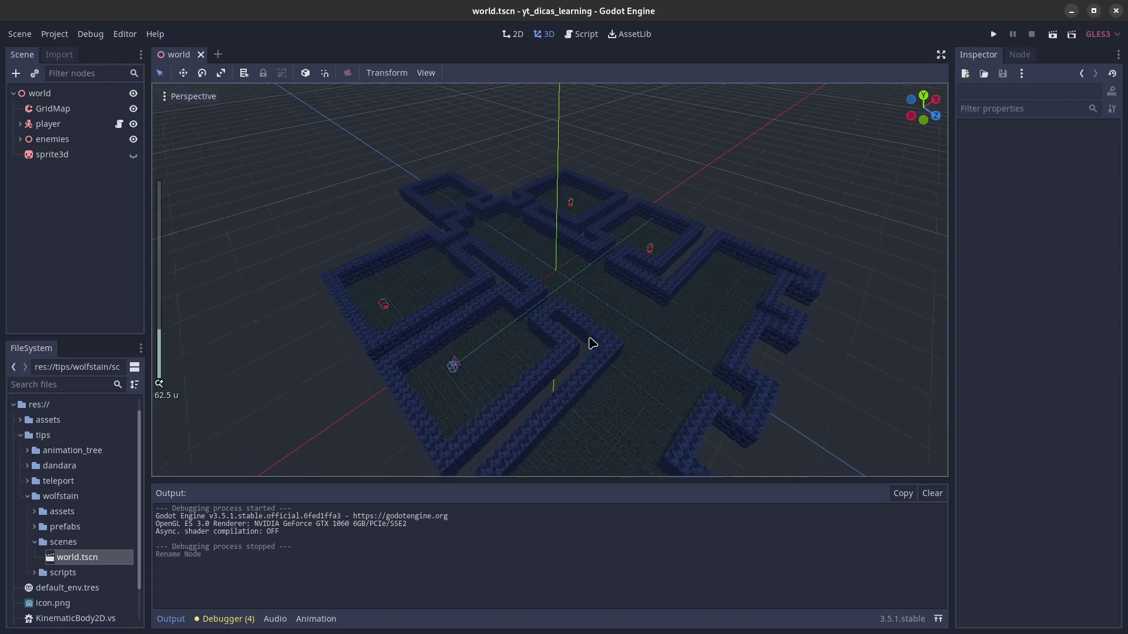
middle_drag(587, 329, 609, 336)
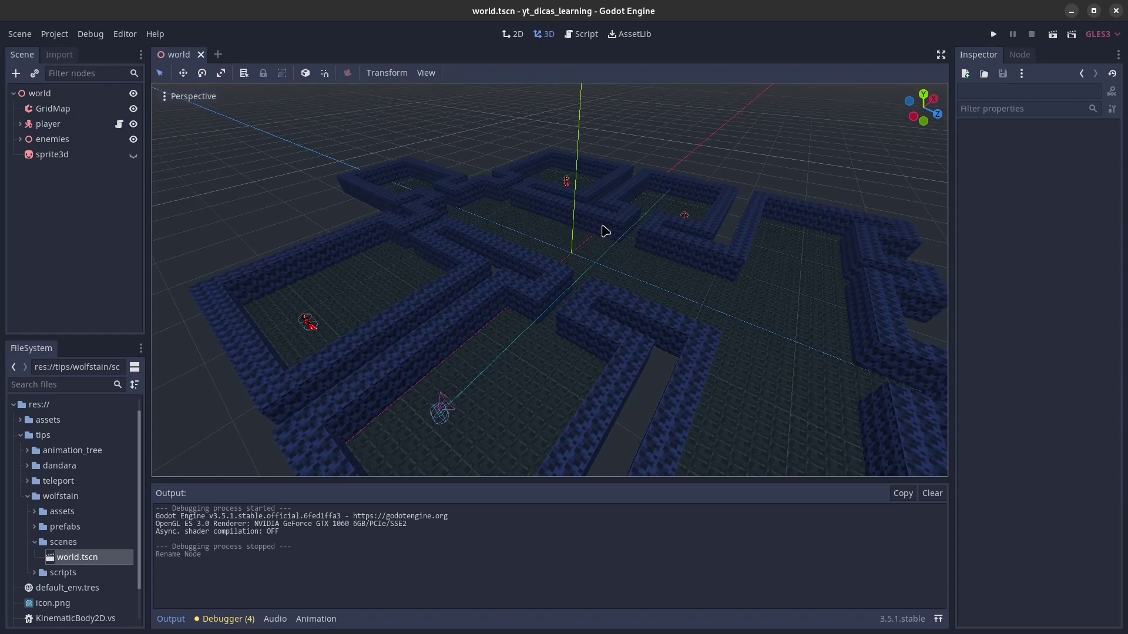
click(218, 55)
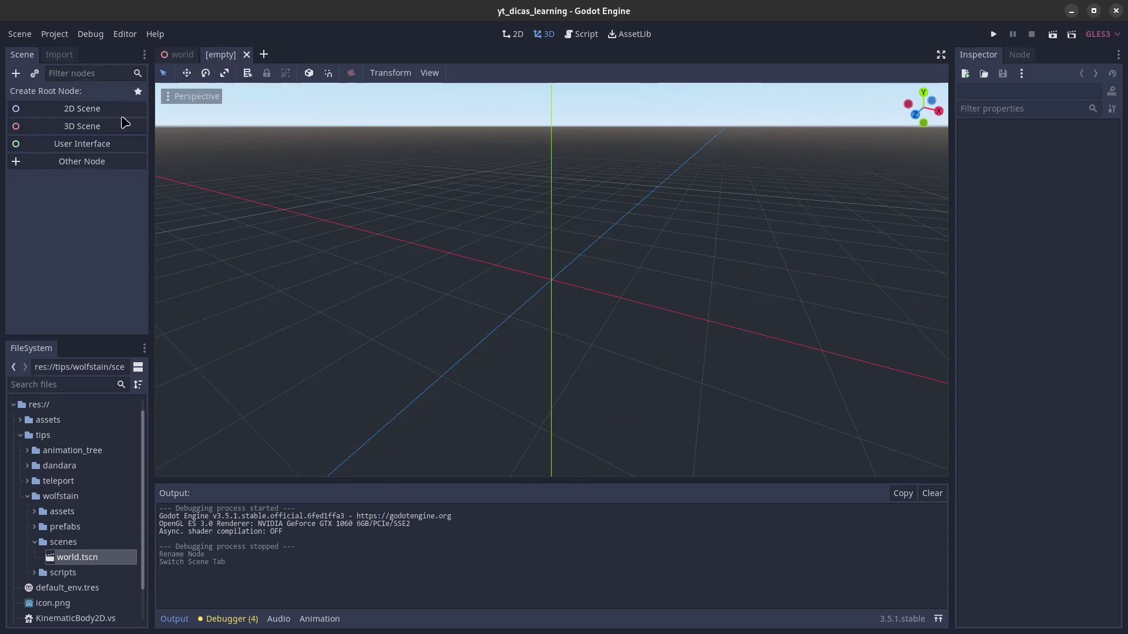
Create an Area root node for the new scene and rename it door
click(15, 73)
text(area)
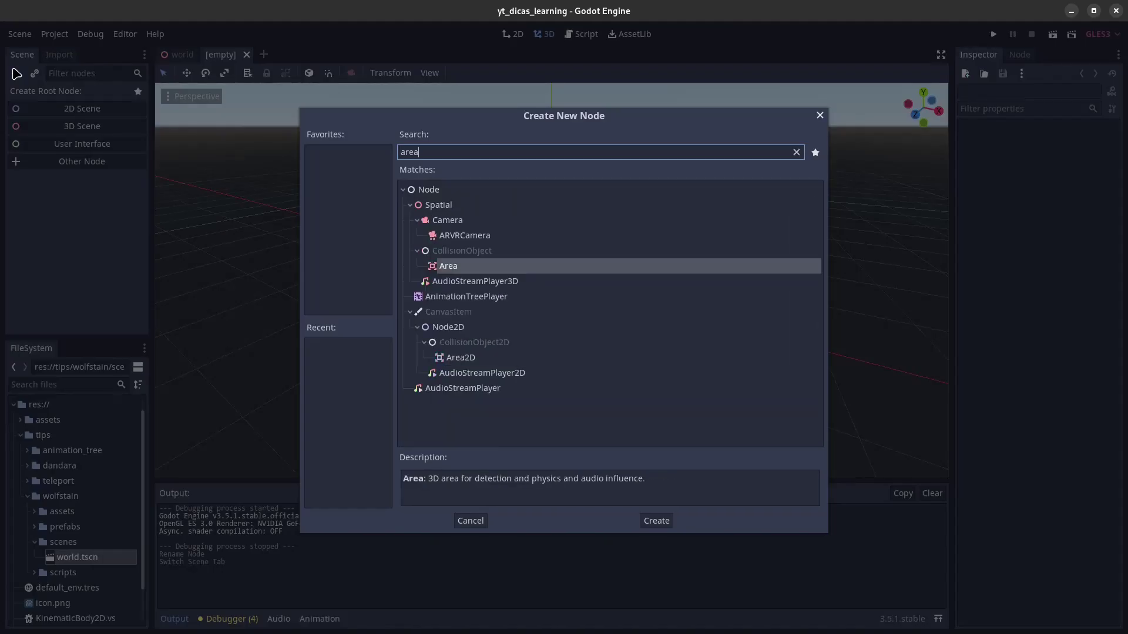
double_click(464, 268)
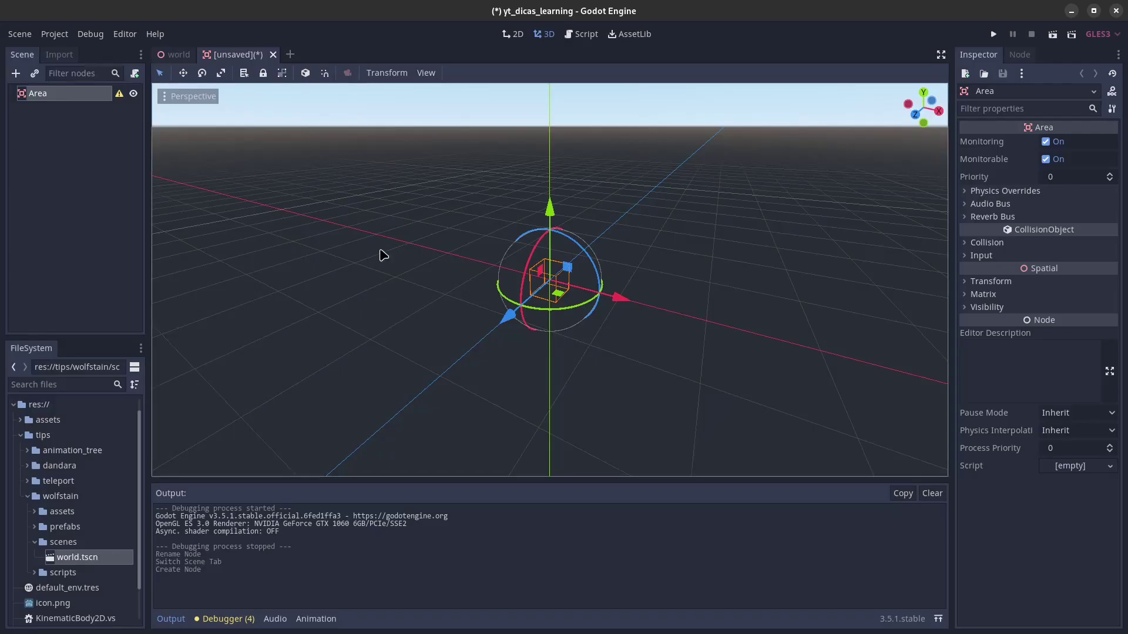
click(77, 94)
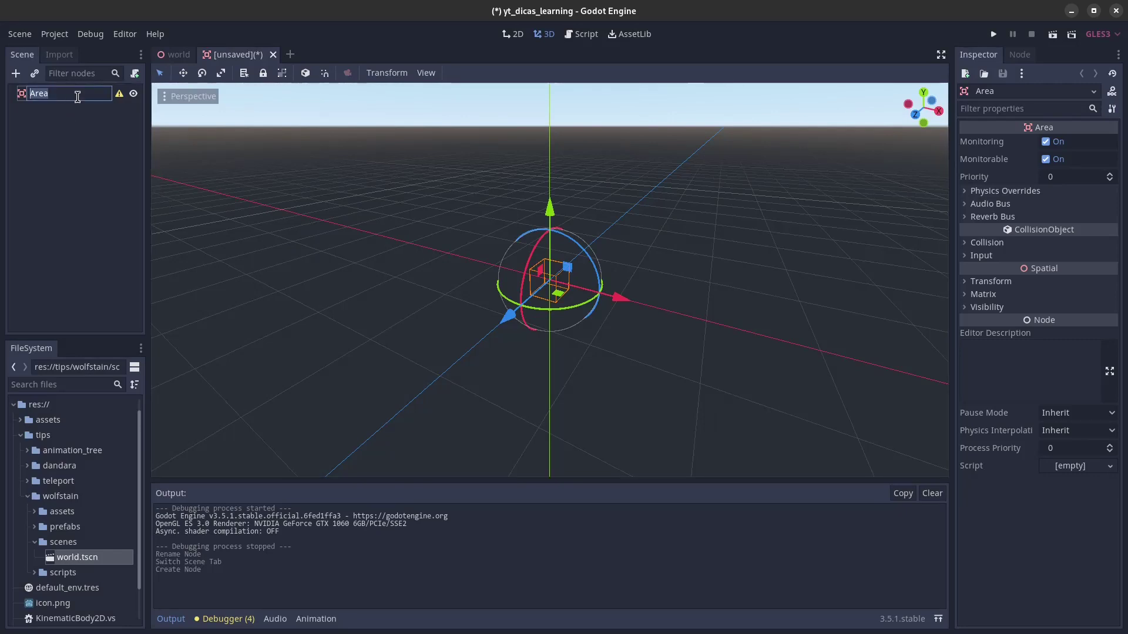
text(door)
key(Return)
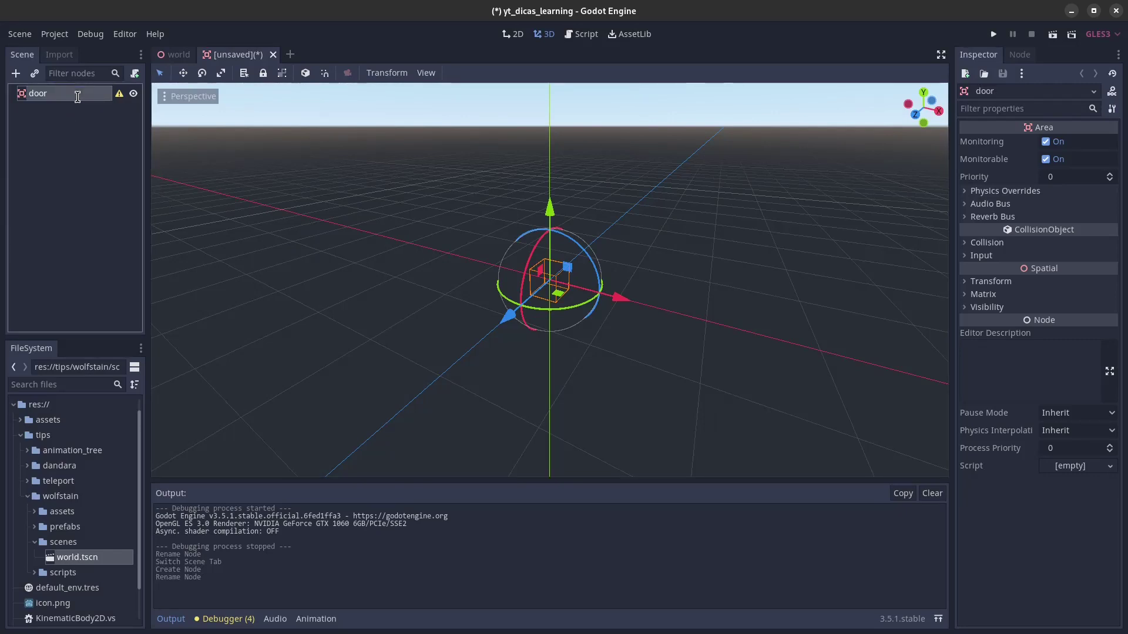
Add a CollisionShape child named collision under door and give it a new BoxShape
key(ctrl+a)
text(colls)
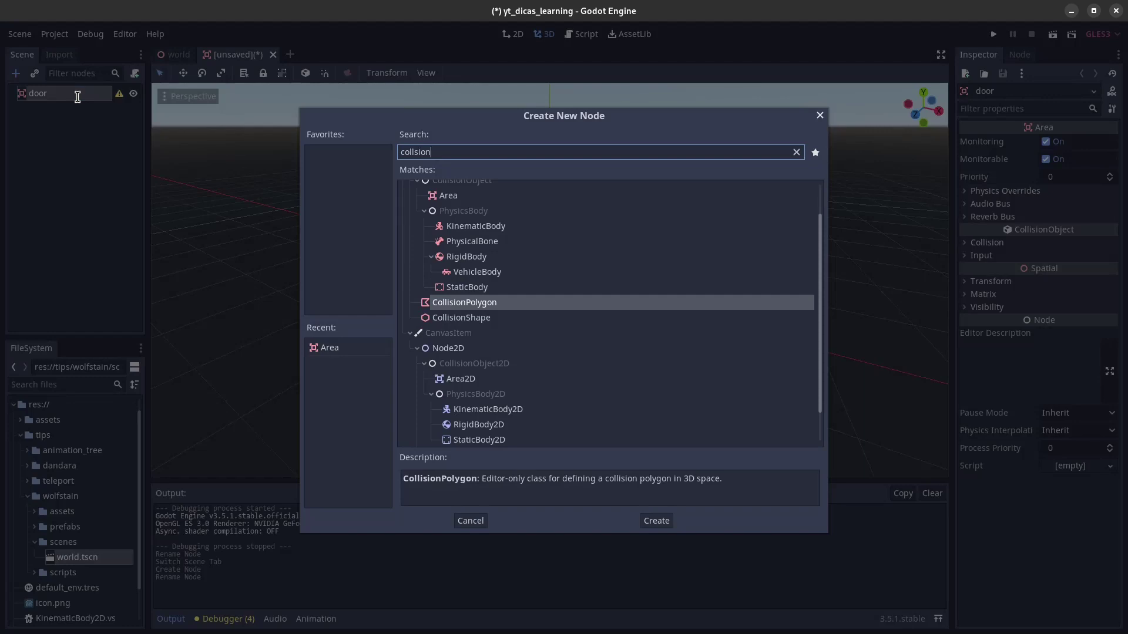
key(Down)
key(Return)
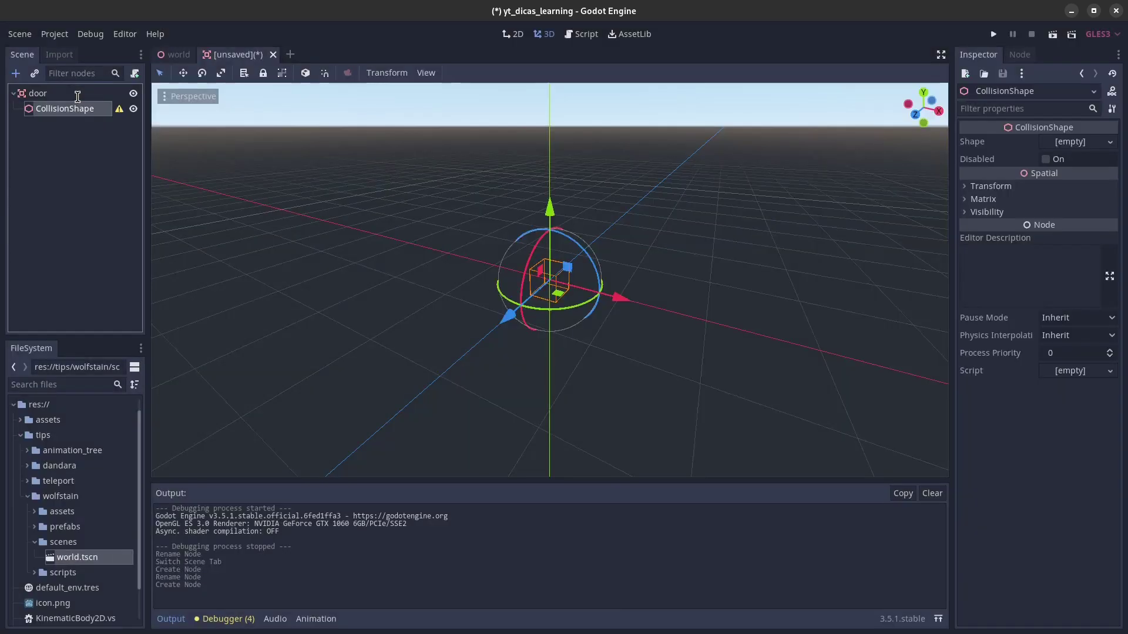
key(F2)
text(collisionS)
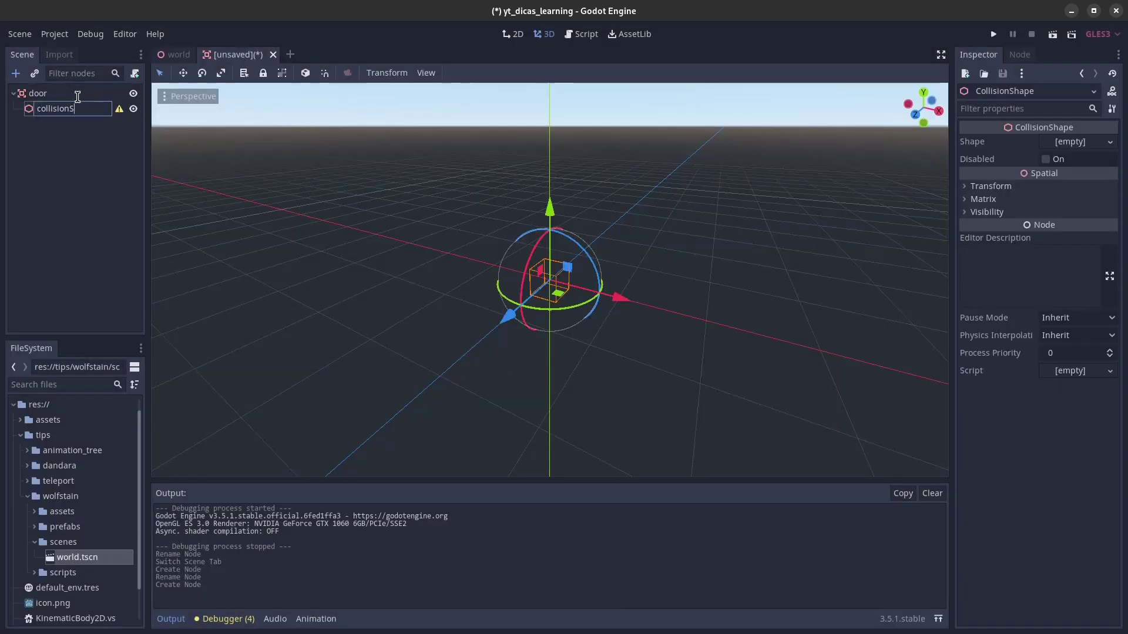
key(Return)
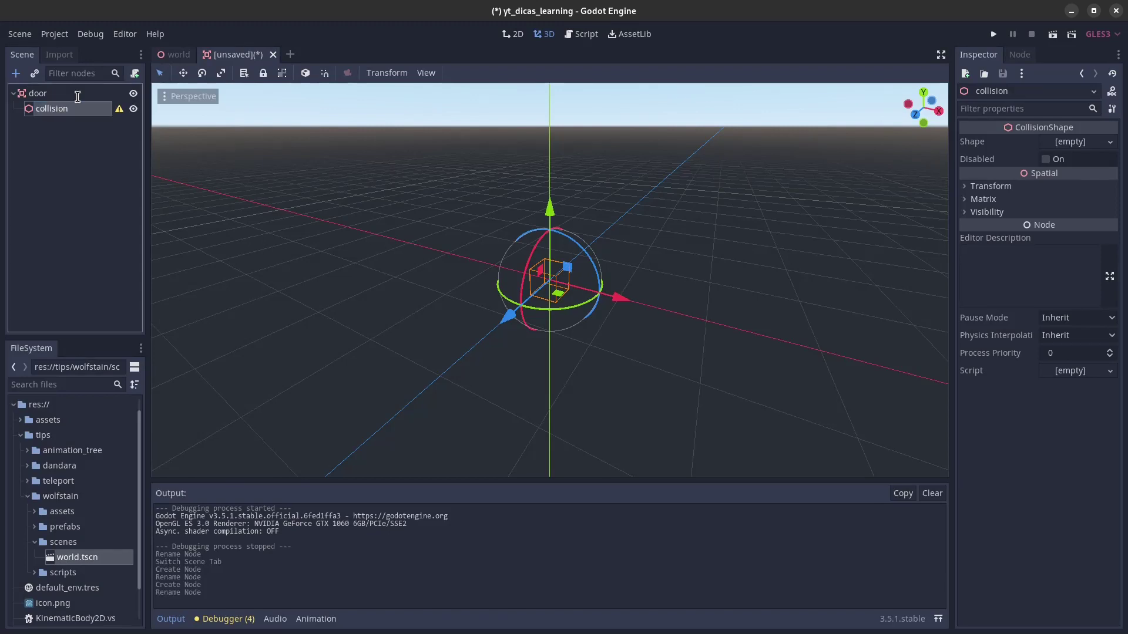
click(1081, 142)
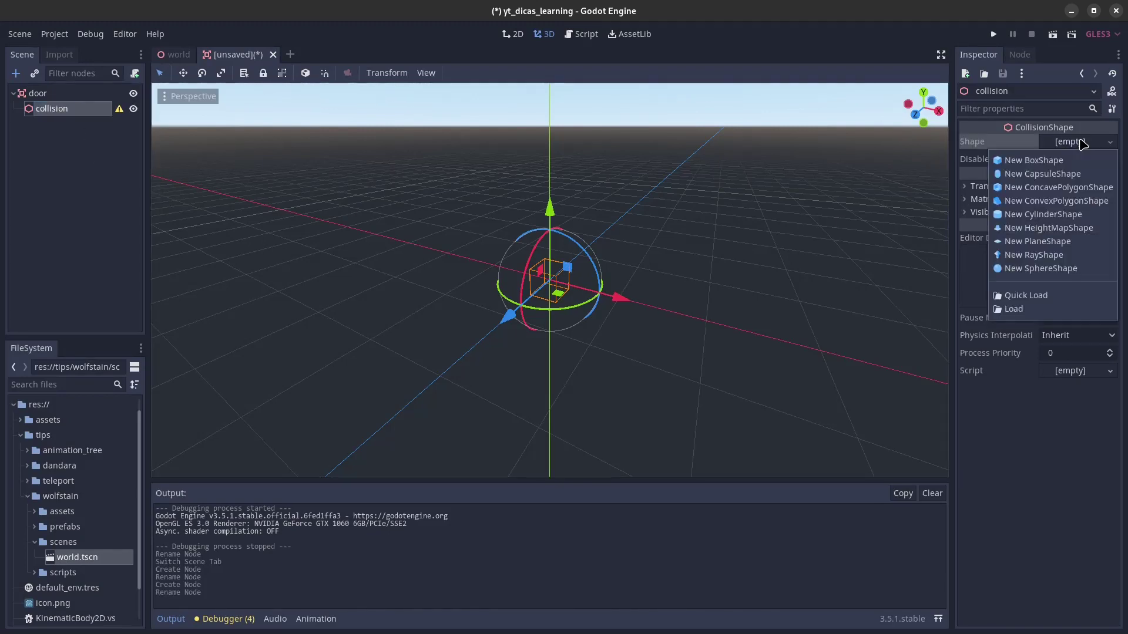
click(1051, 166)
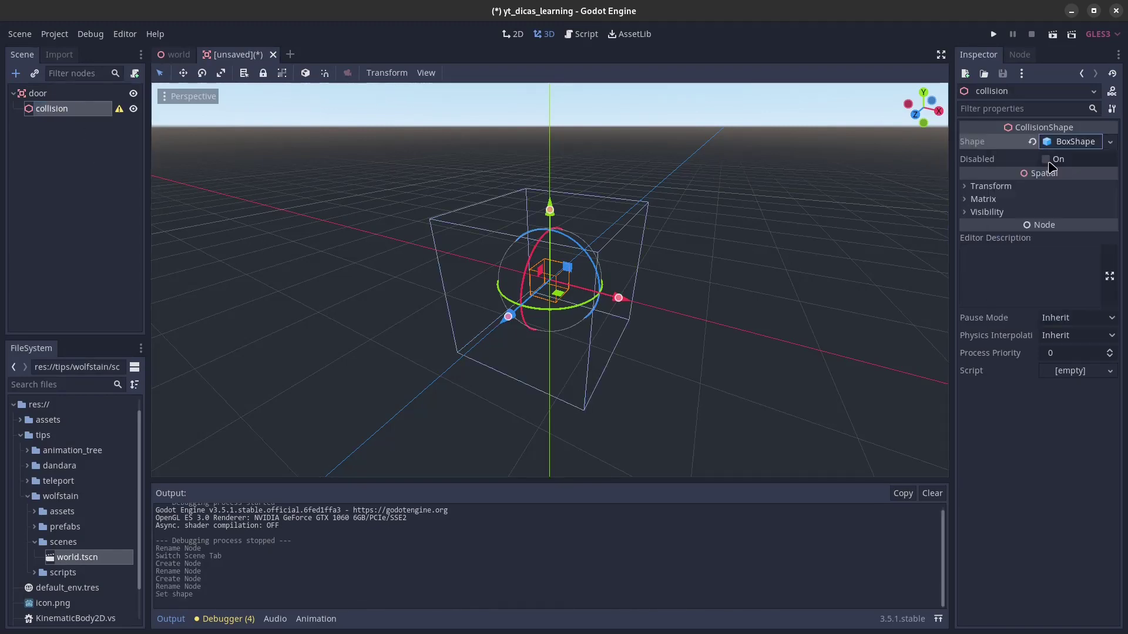
click(46, 96)
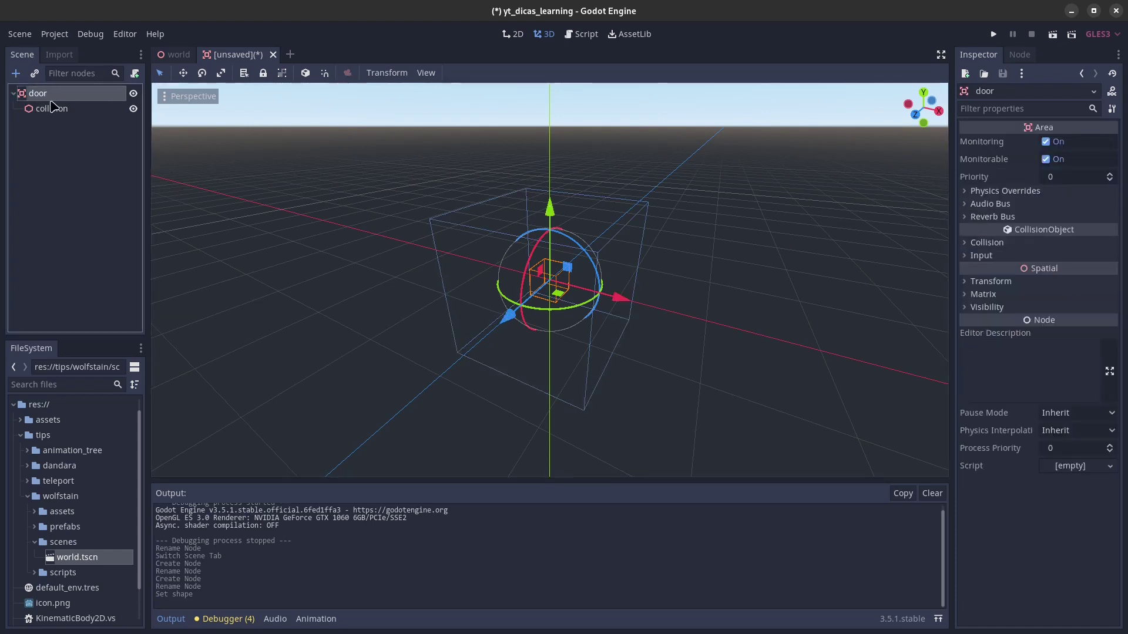
key(ctrl+a)
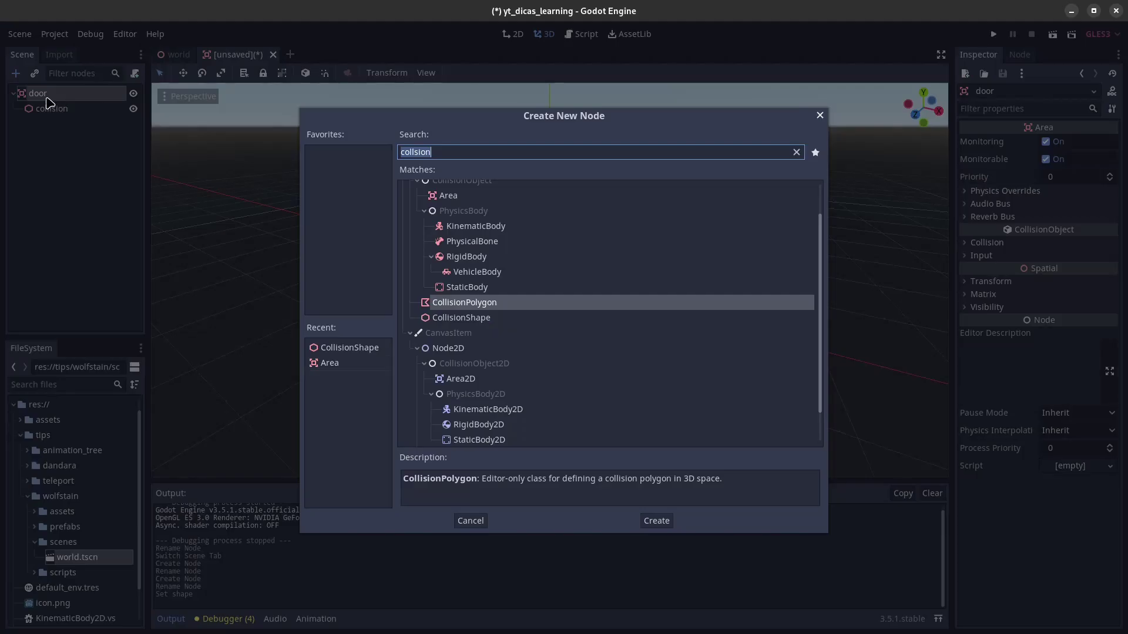
Add a MeshInstance child under door and rename it mesh
text(mesh)
key(Down)
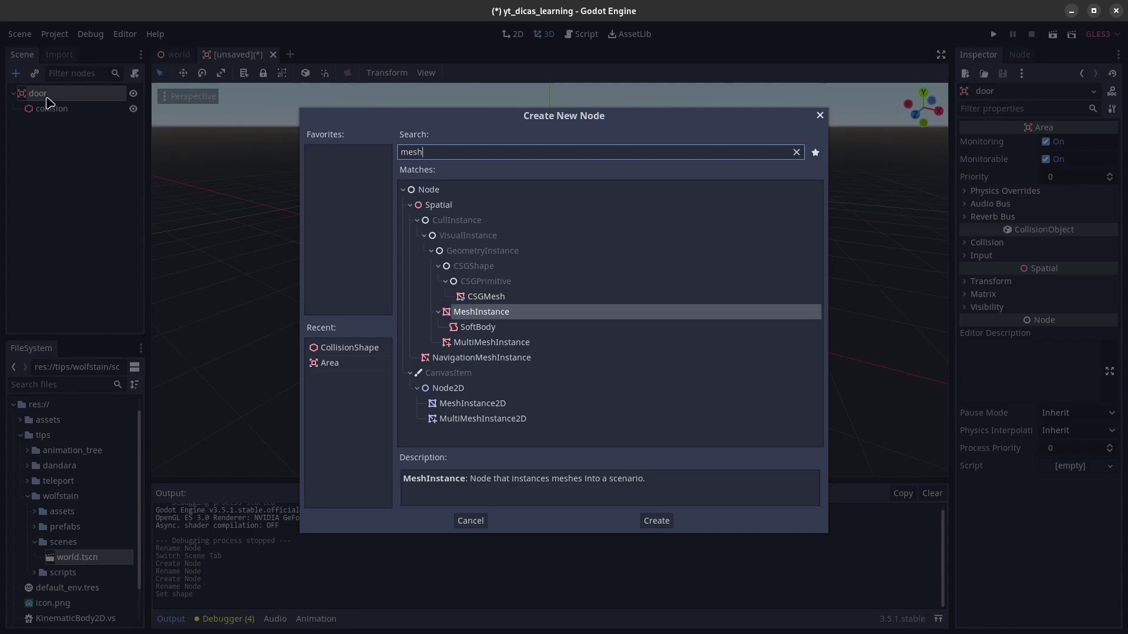
key(Return)
key(F2)
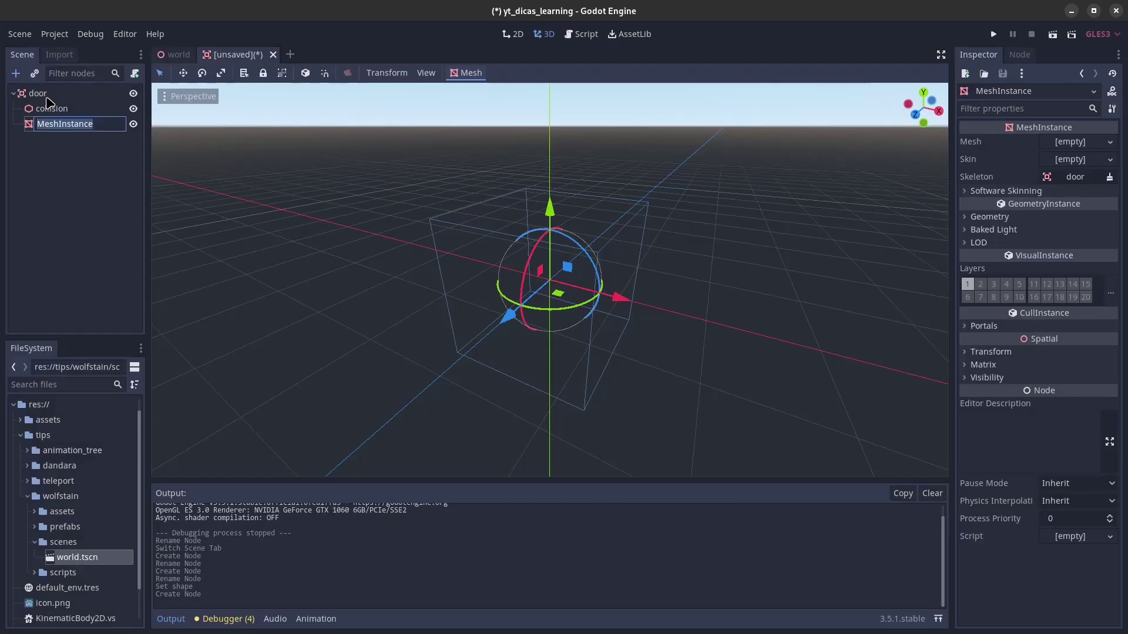
text(mesh)
key(Return)
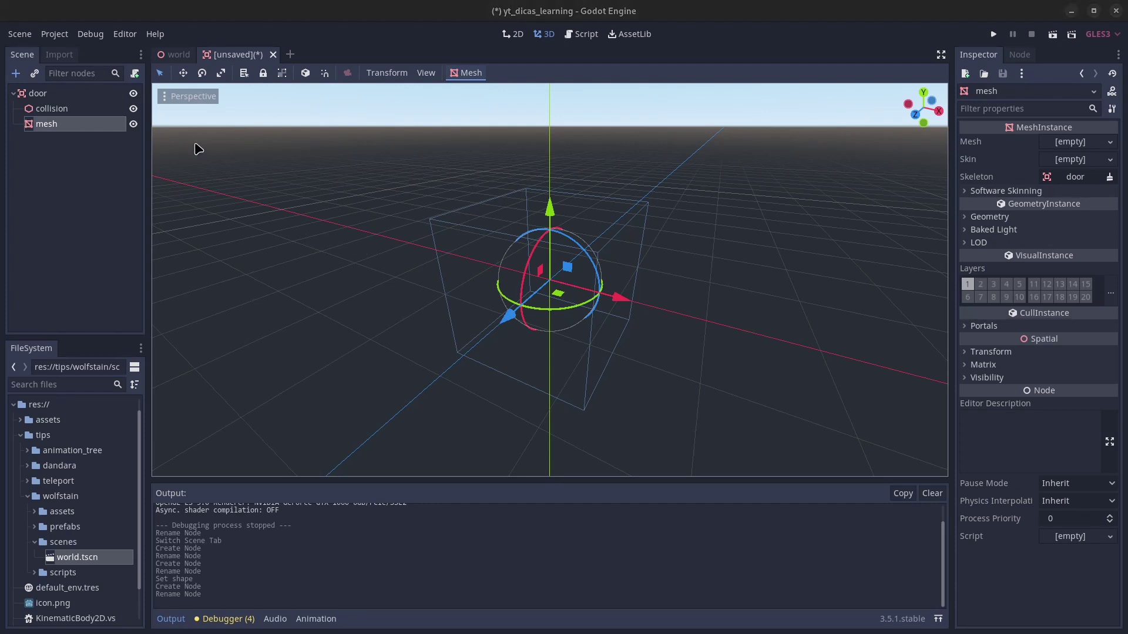
Assign the mesh node a new QuadMesh sized 2 wide by 3 tall
click(1084, 141)
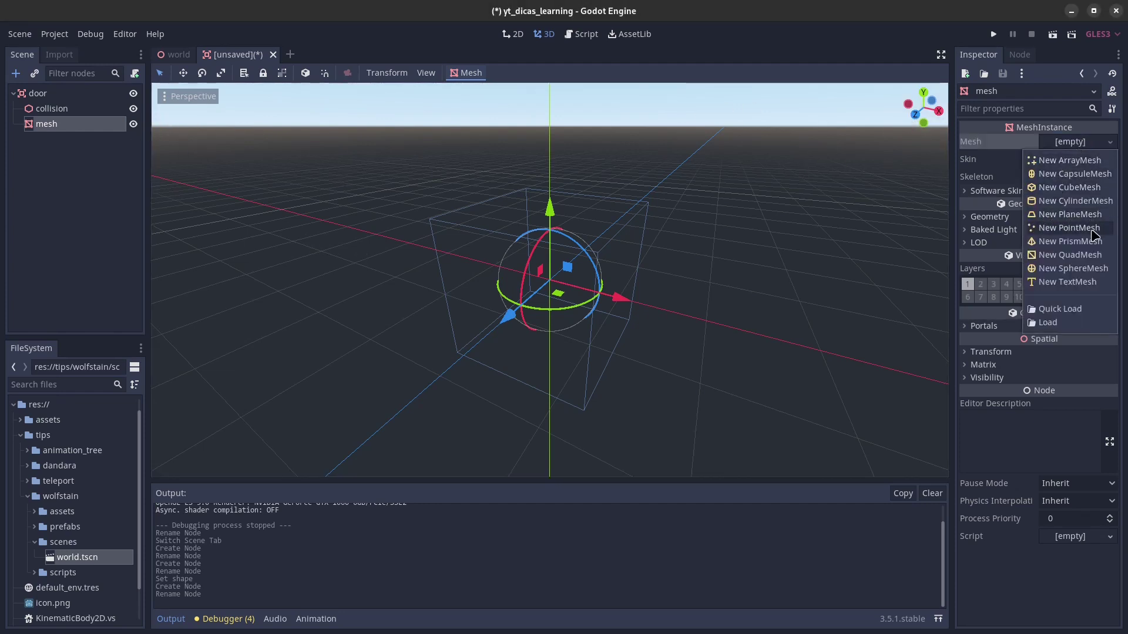
click(1094, 257)
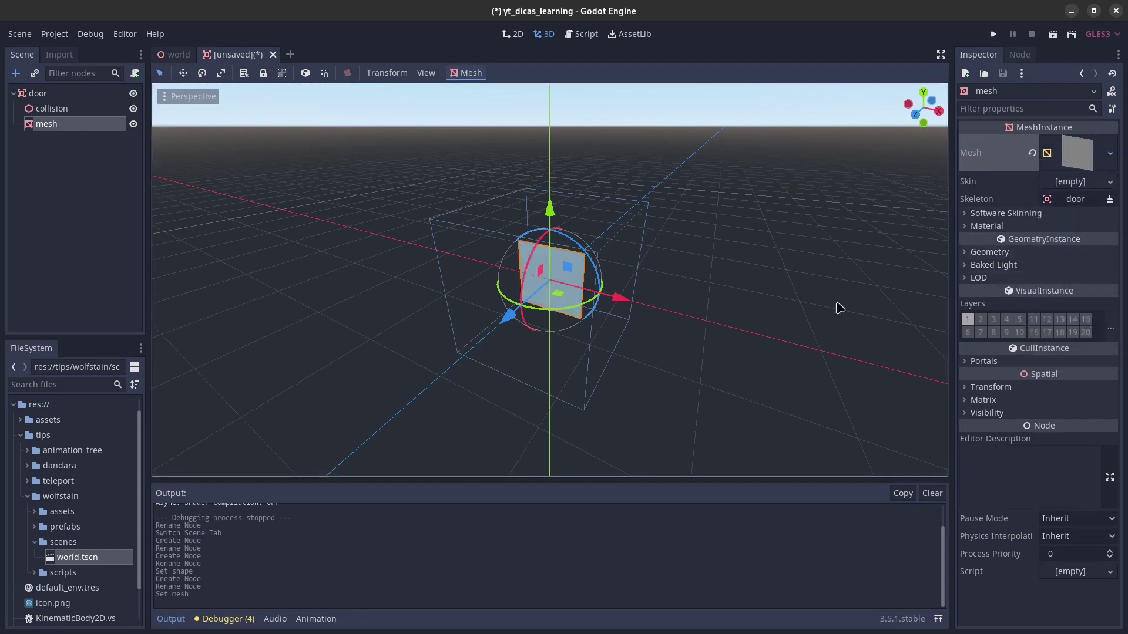
click(1090, 162)
click(1066, 269)
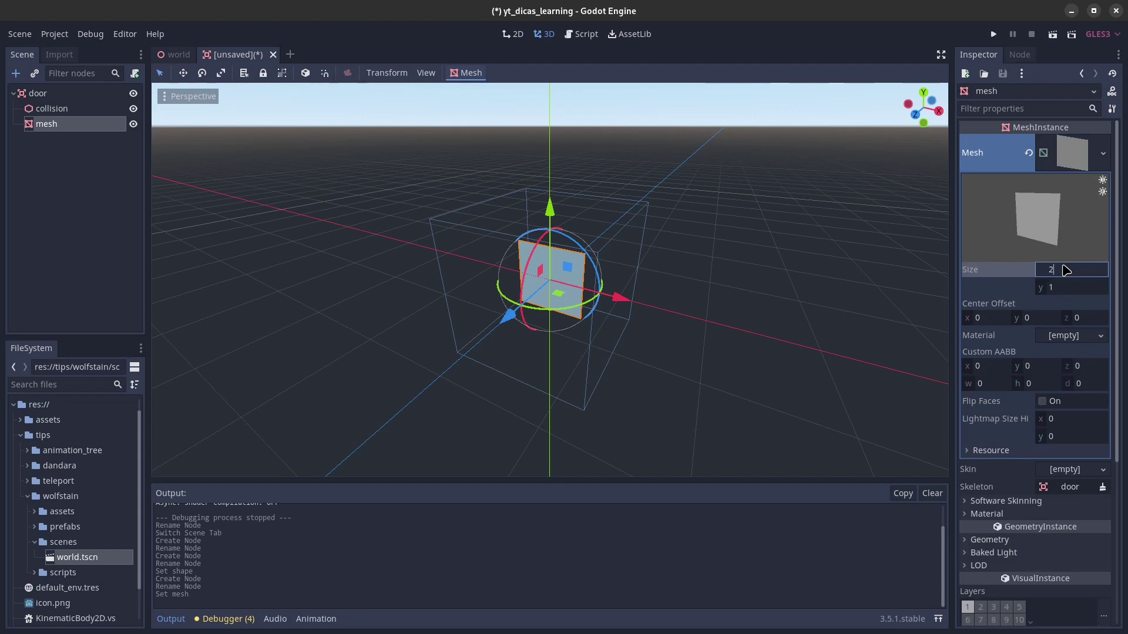
key(Return)
click(1068, 287)
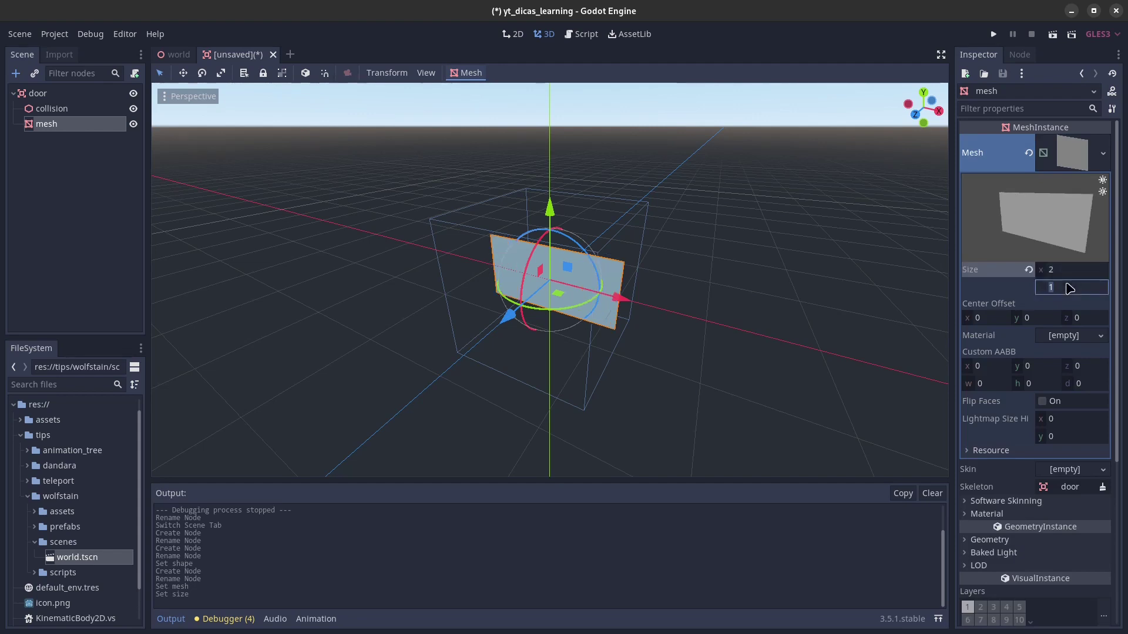
text(3)
key(Return)
mouse_move(803, 371)
middle_down()
mouse_move(827, 340)
mouse_move(794, 334)
middle_up()
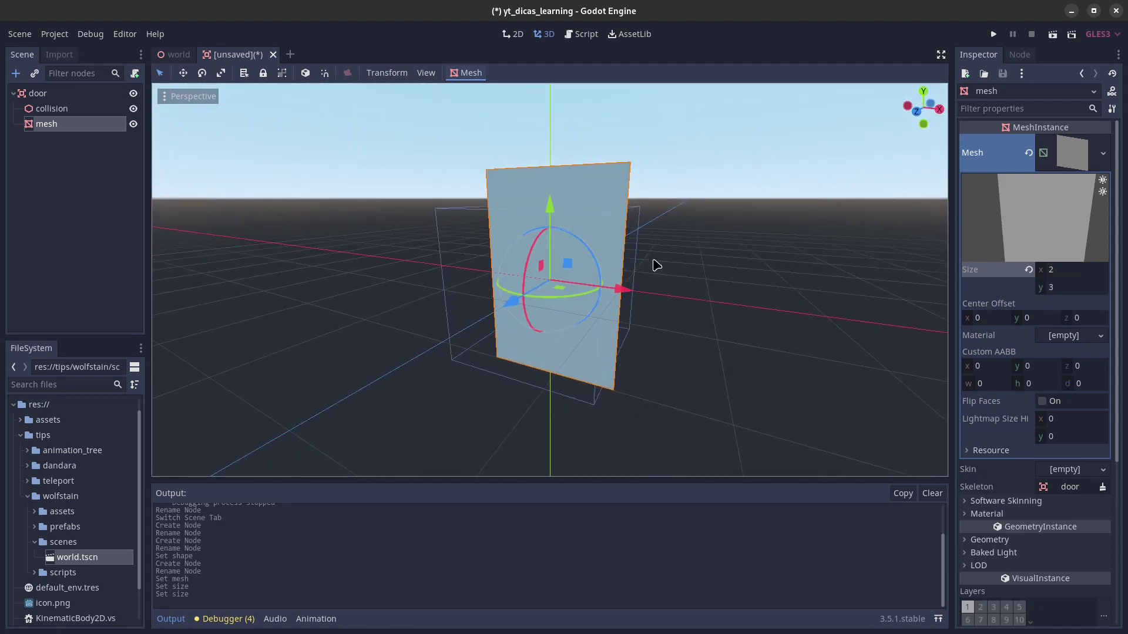
middle_drag(656, 265, 636, 286)
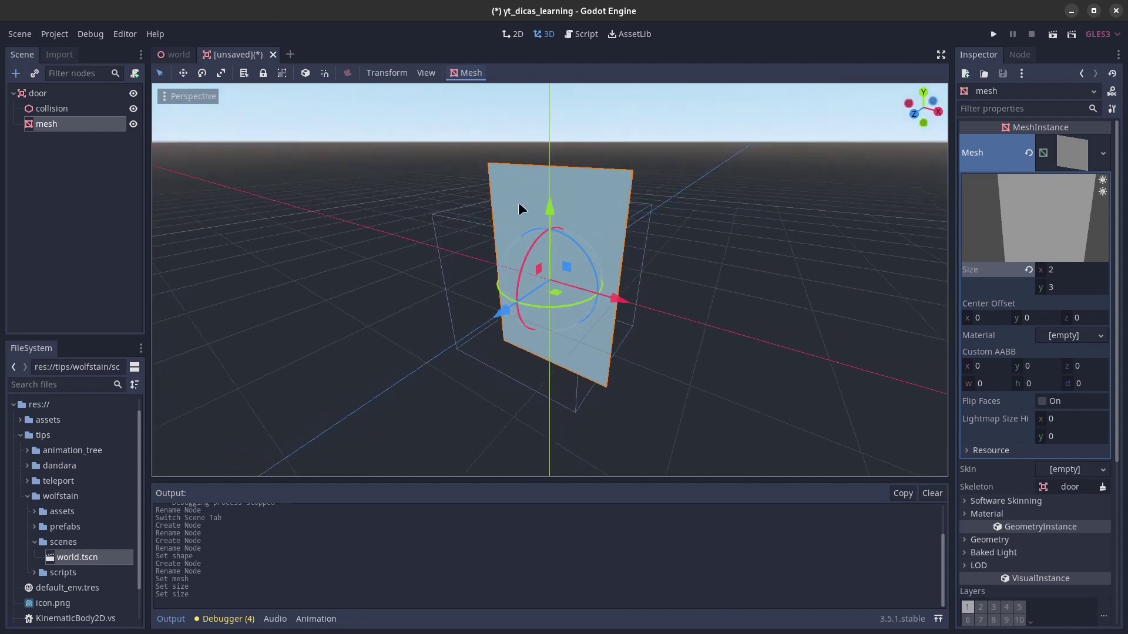
middle_drag(631, 202, 611, 224)
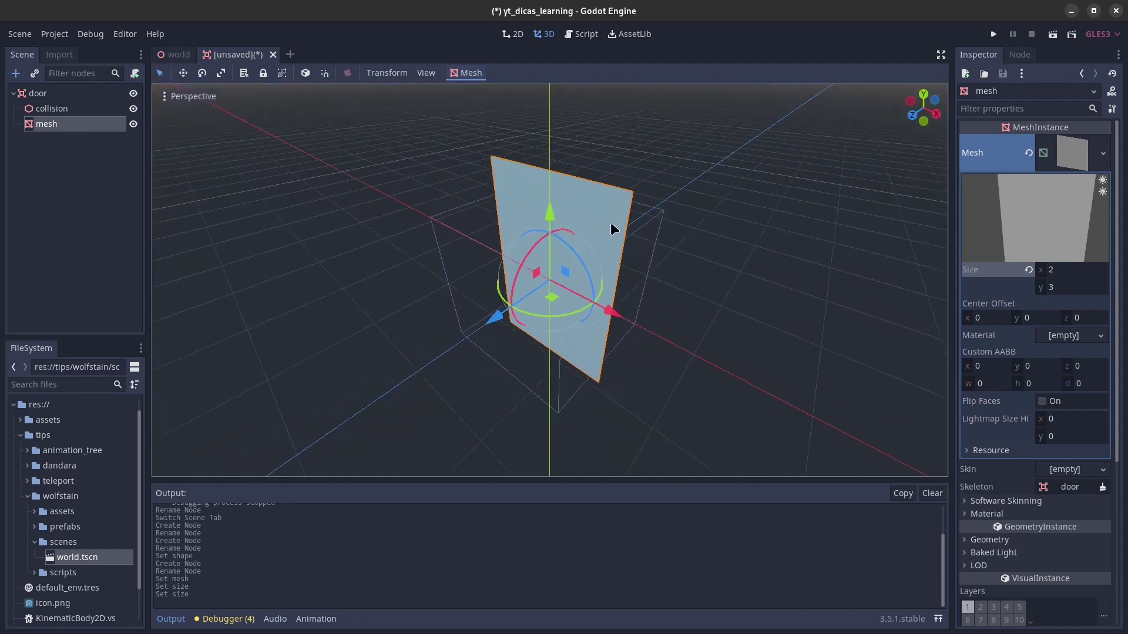
click(471, 75)
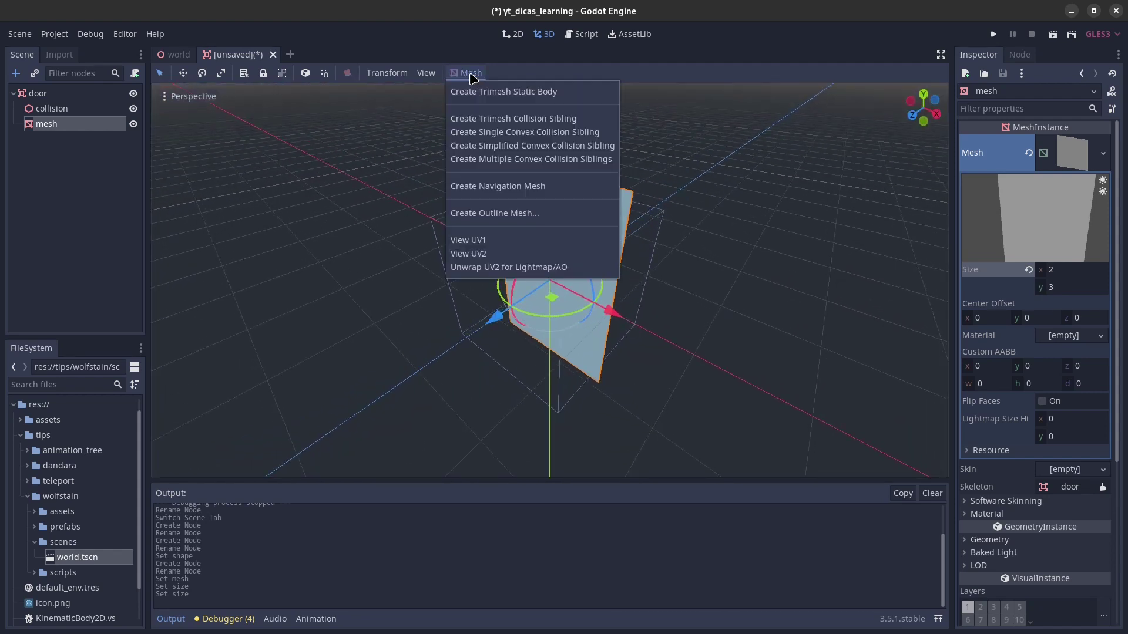
Generate a trimesh static collision body for the door quad
click(503, 97)
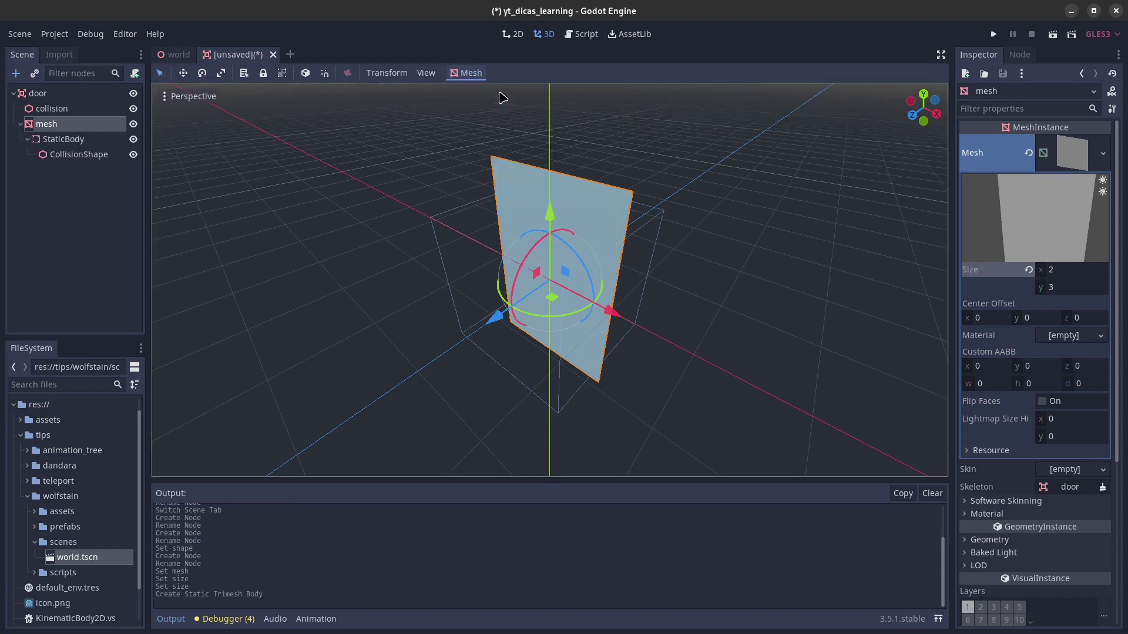
click(20, 124)
mouse_move(659, 229)
middle_down()
mouse_move(533, 234)
mouse_move(711, 293)
middle_up()
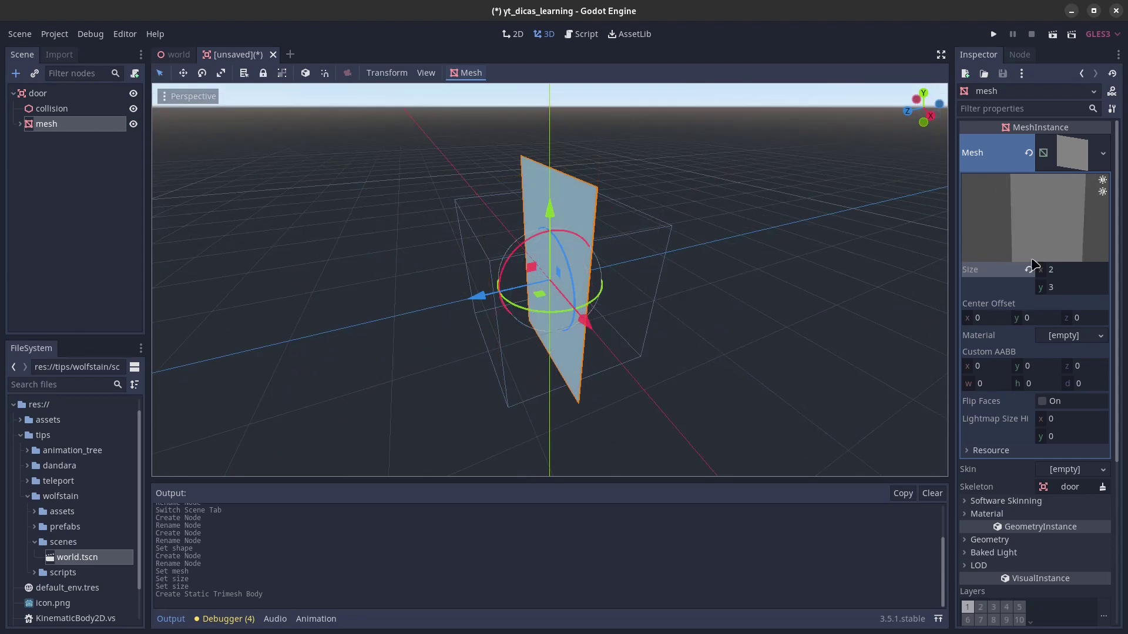
scroll(1073, 372, down, 5)
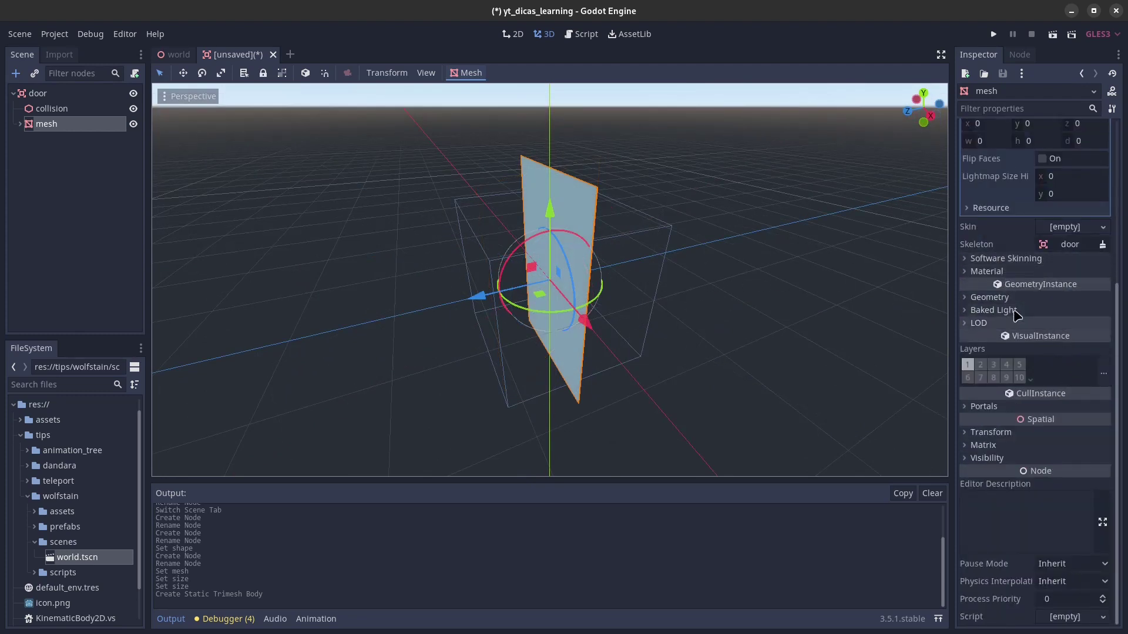
Give the quad a new SpatialMaterial with door.png from the sprites folder as albedo texture
click(987, 272)
click(1069, 285)
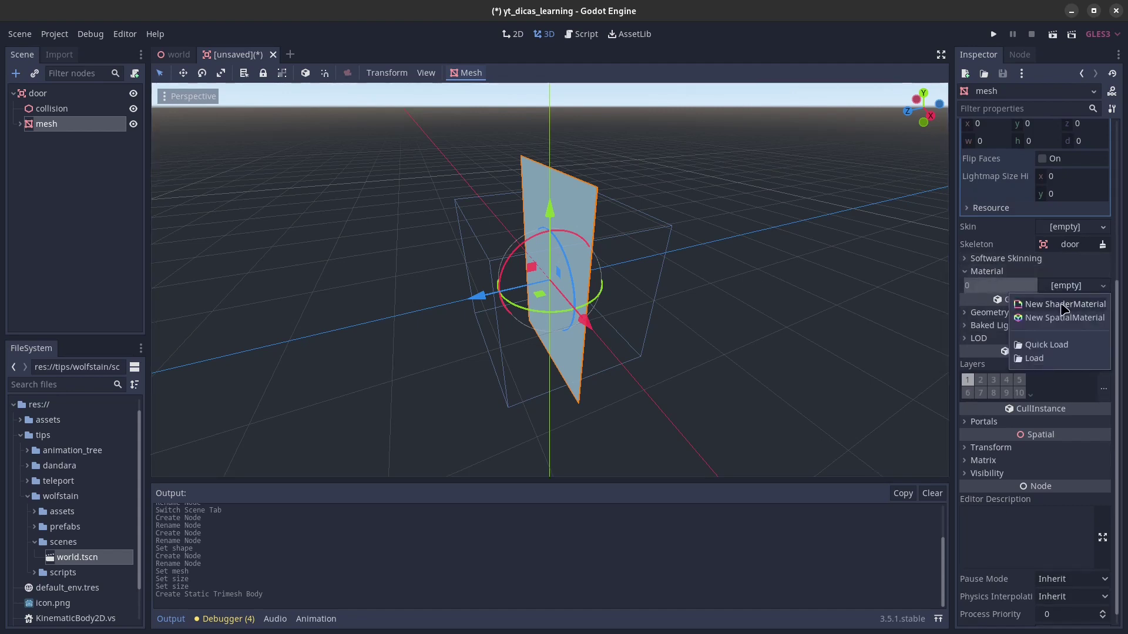
click(1065, 317)
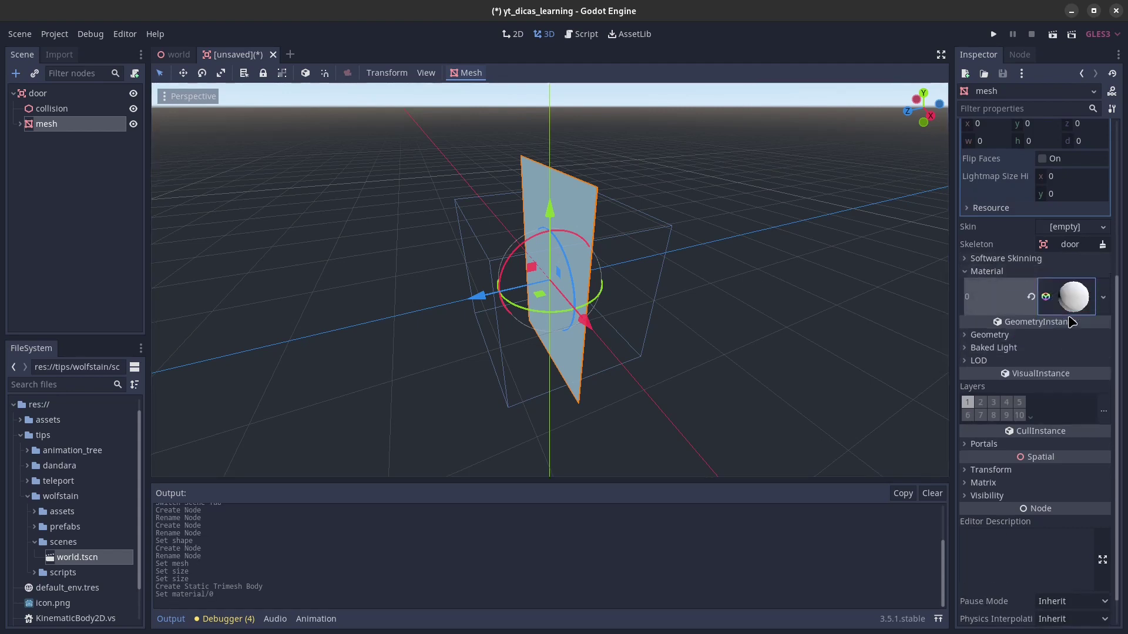
click(1071, 305)
scroll(1013, 265, down, 5)
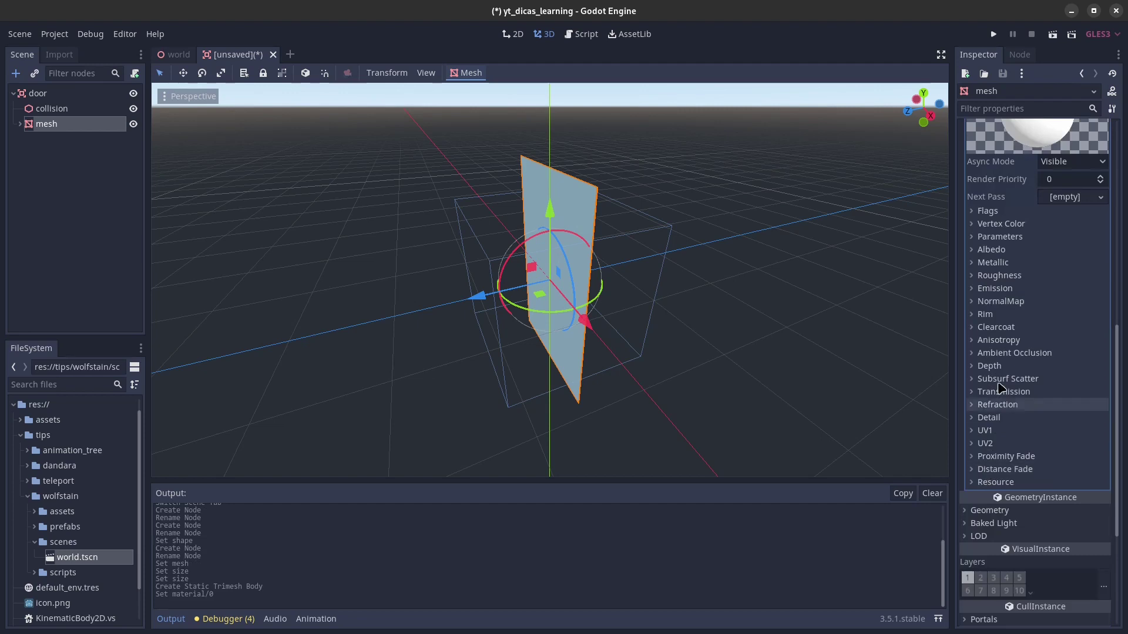
click(1012, 253)
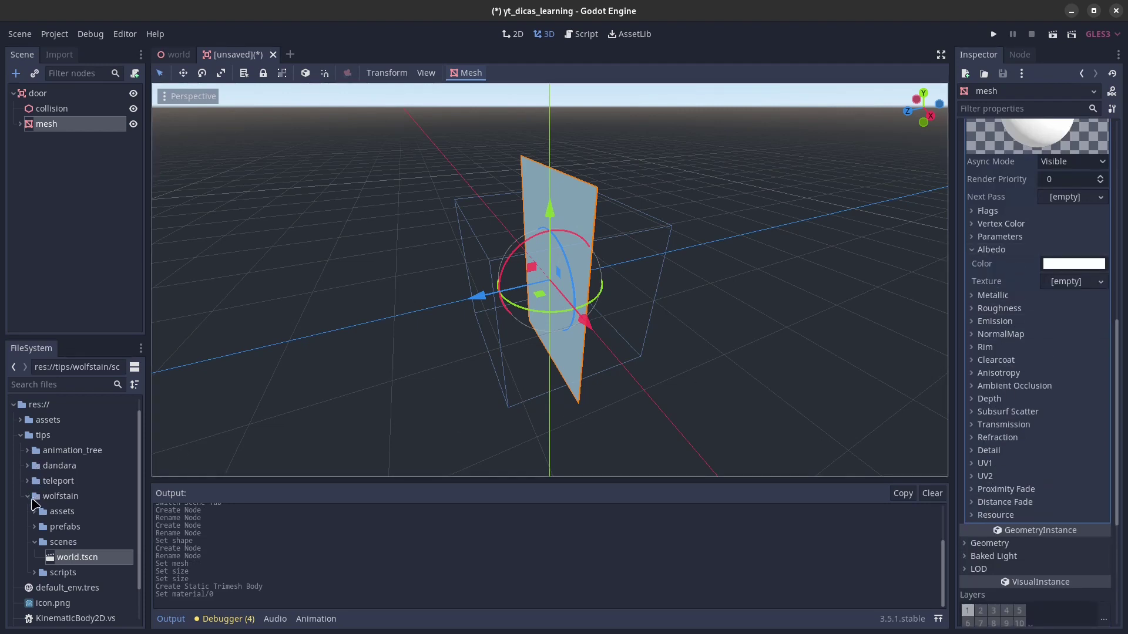
click(33, 512)
scroll(39, 515, down, 2)
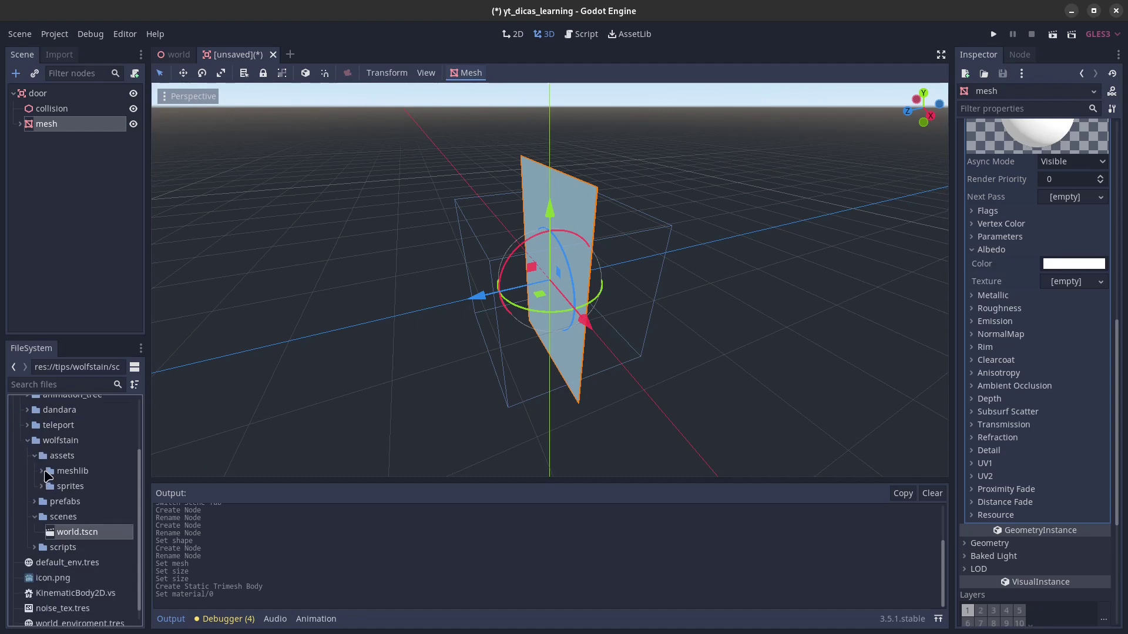
click(45, 486)
scroll(57, 497, down, 2)
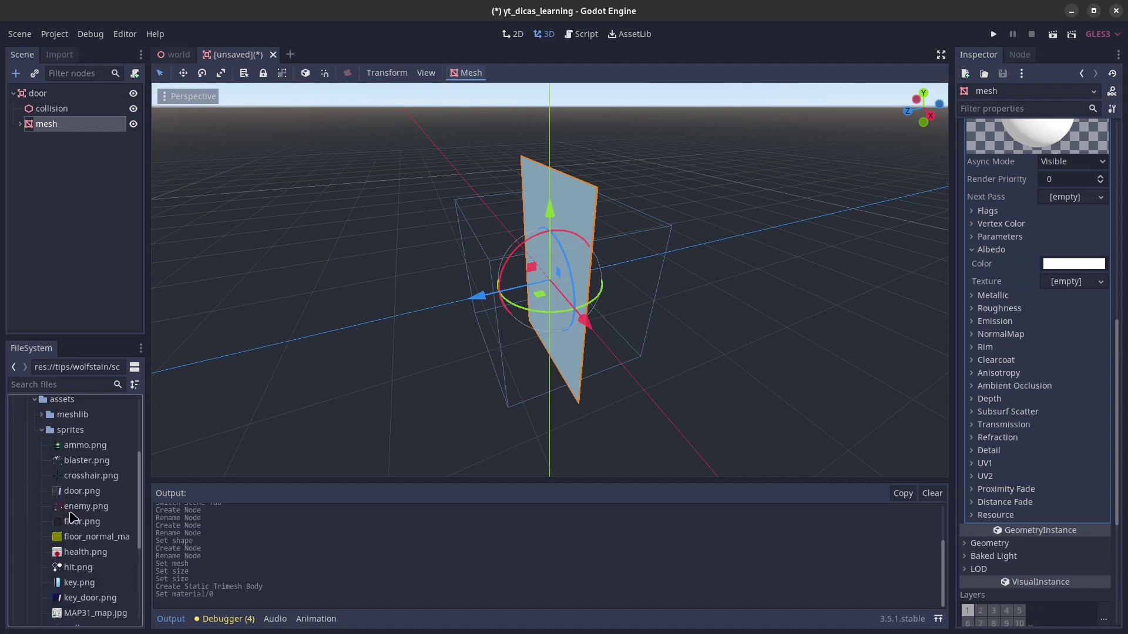
drag(95, 496, 1069, 281)
mouse_move(699, 322)
middle_down()
mouse_move(844, 277)
mouse_move(523, 339)
middle_up()
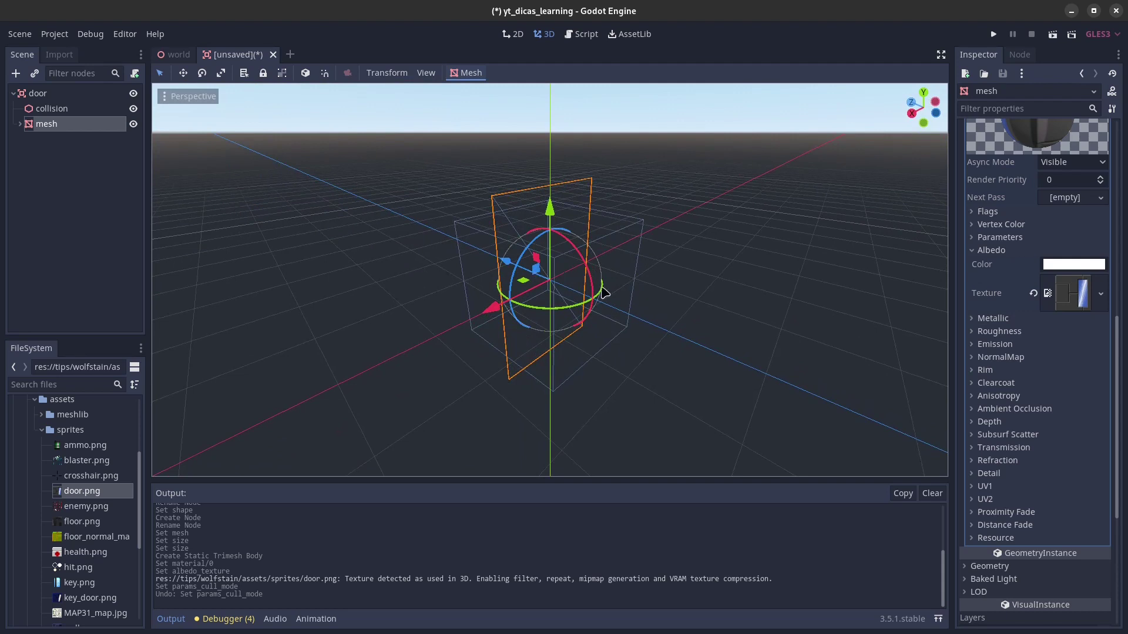
Set the material's Cull Mode to Disabled so the door renders on both sides
click(1002, 238)
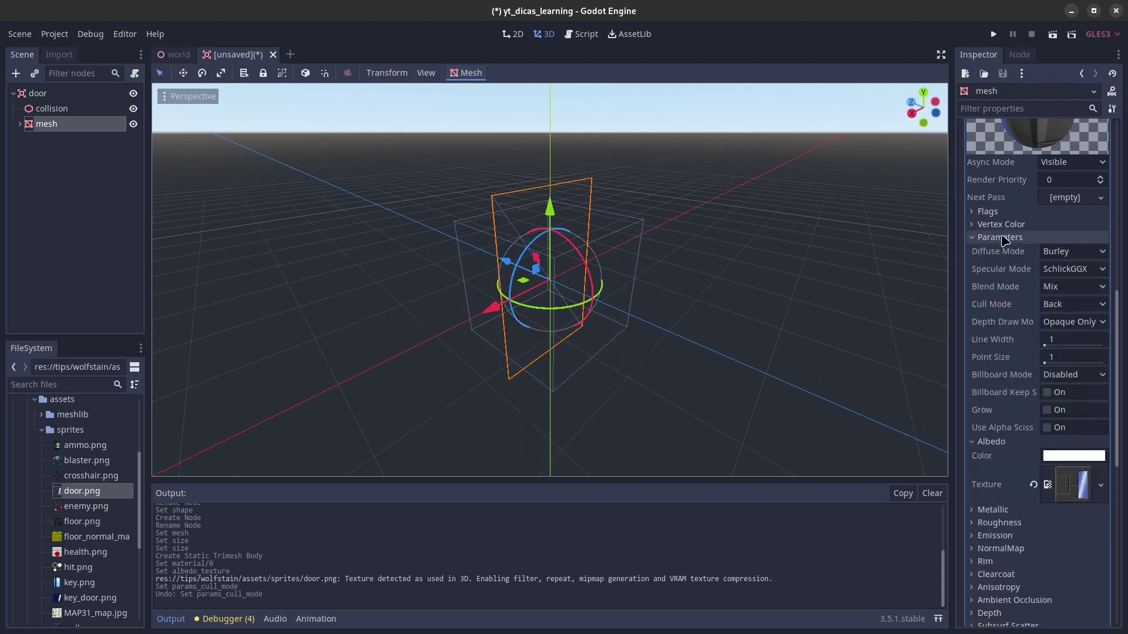
click(1064, 309)
click(1061, 354)
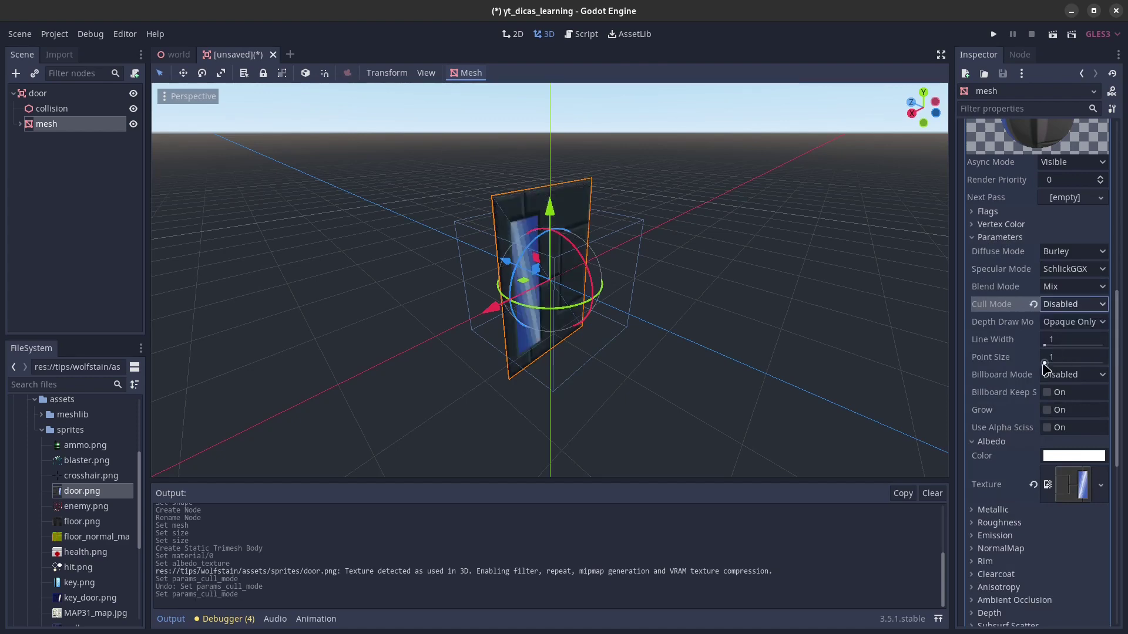
mouse_move(662, 390)
middle_down()
mouse_move(924, 351)
mouse_move(594, 357)
mouse_move(867, 383)
mouse_move(486, 262)
mouse_move(644, 275)
middle_up()
click(94, 109)
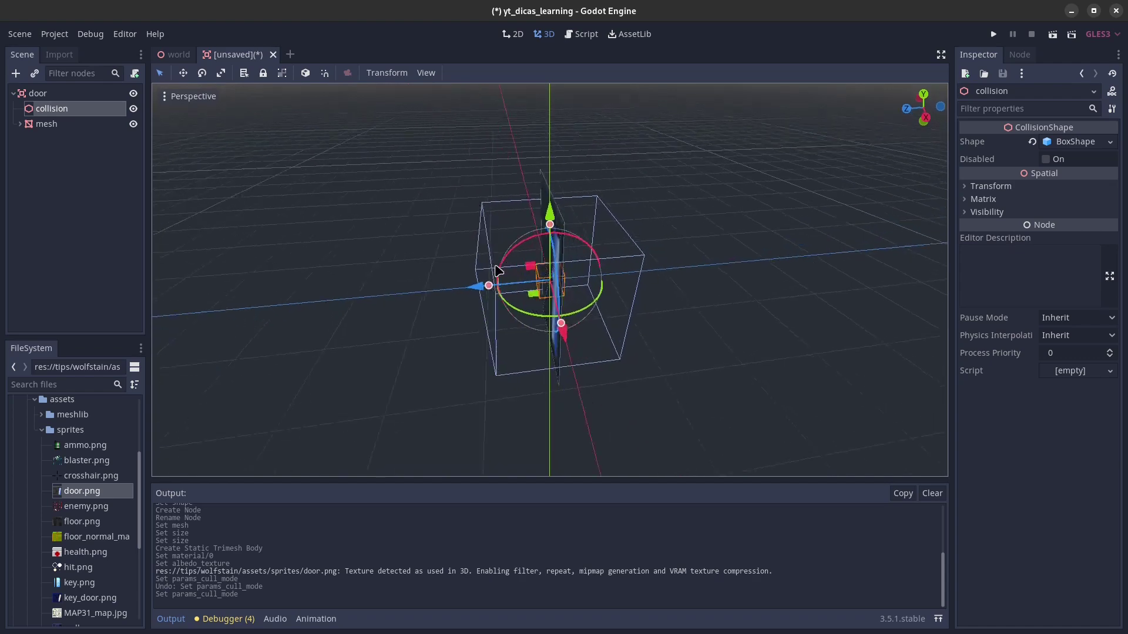
Set the collision BoxShape's z extent to 0.45, giving extents 1, 1, 0.45
middle_drag(558, 255, 528, 212)
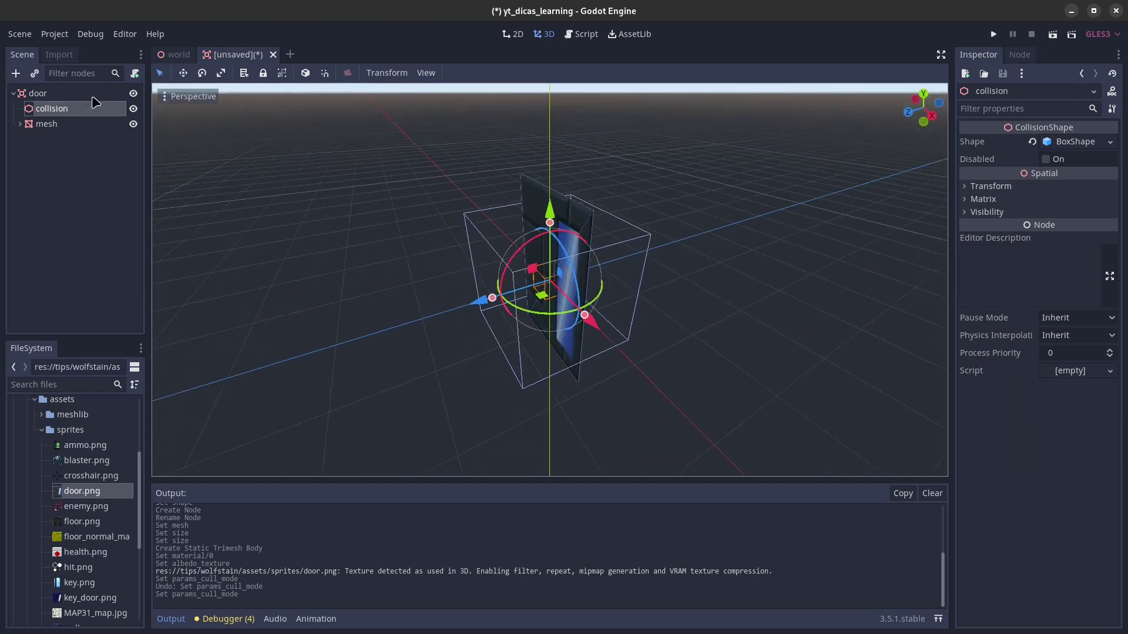
click(1067, 142)
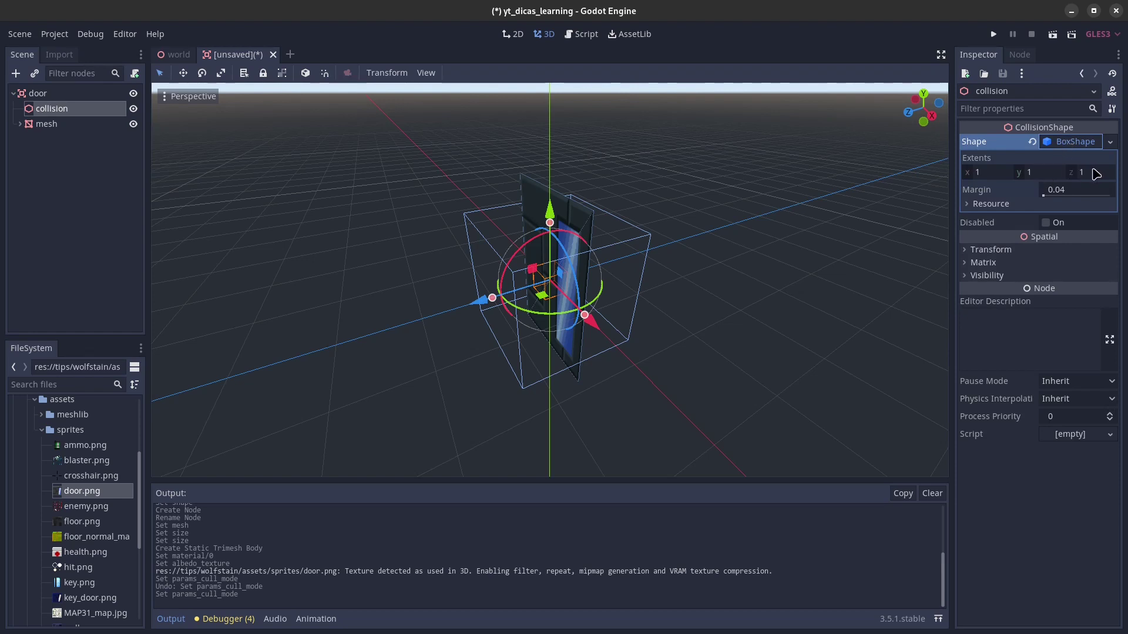
click(1096, 174)
text(.)
key(Return)
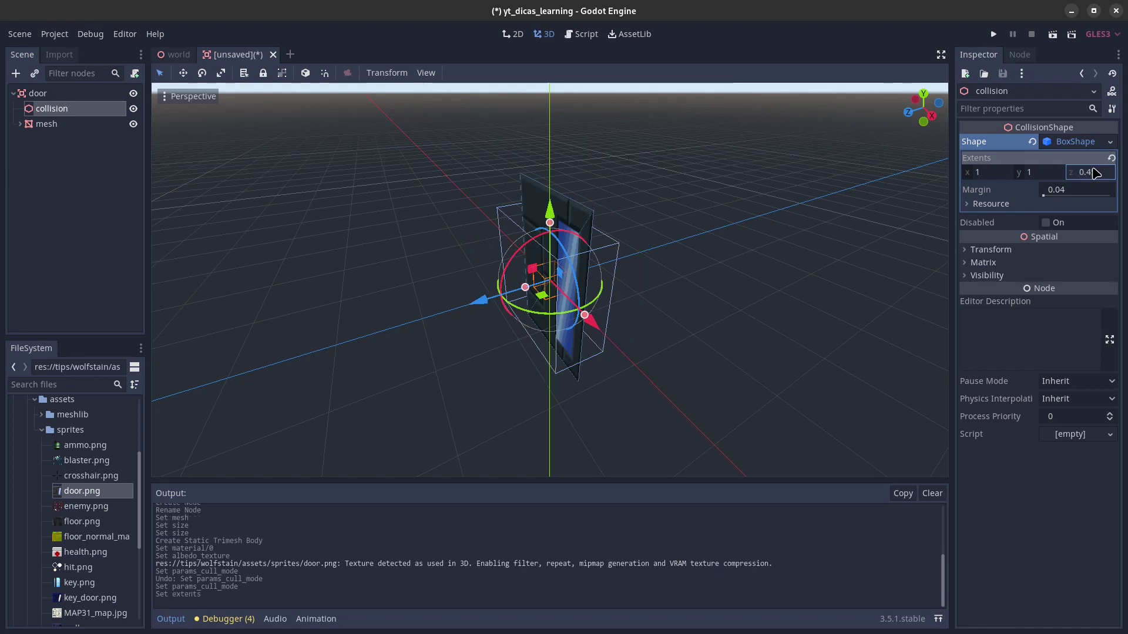
mouse_move(707, 178)
middle_down()
mouse_move(618, 194)
mouse_move(680, 203)
middle_up()
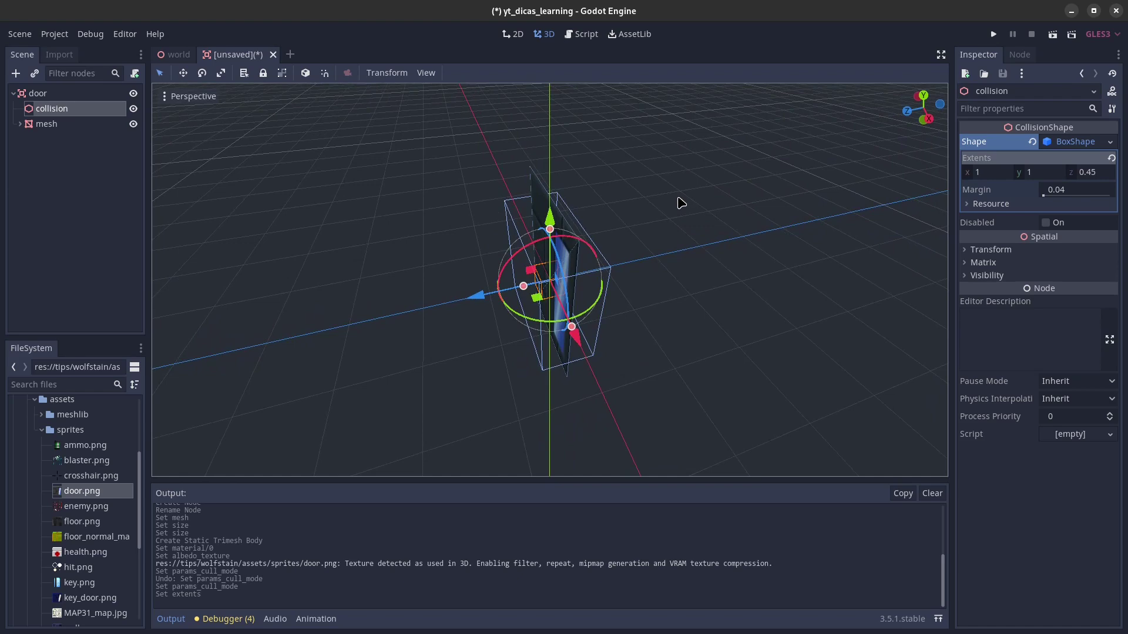
scroll(631, 215, up, 3)
scroll(662, 211, up, 3)
mouse_move(663, 212)
middle_down()
mouse_move(639, 146)
mouse_move(570, 158)
mouse_move(670, 176)
middle_up()
scroll(680, 179, down, 4)
scroll(682, 190, down, 2)
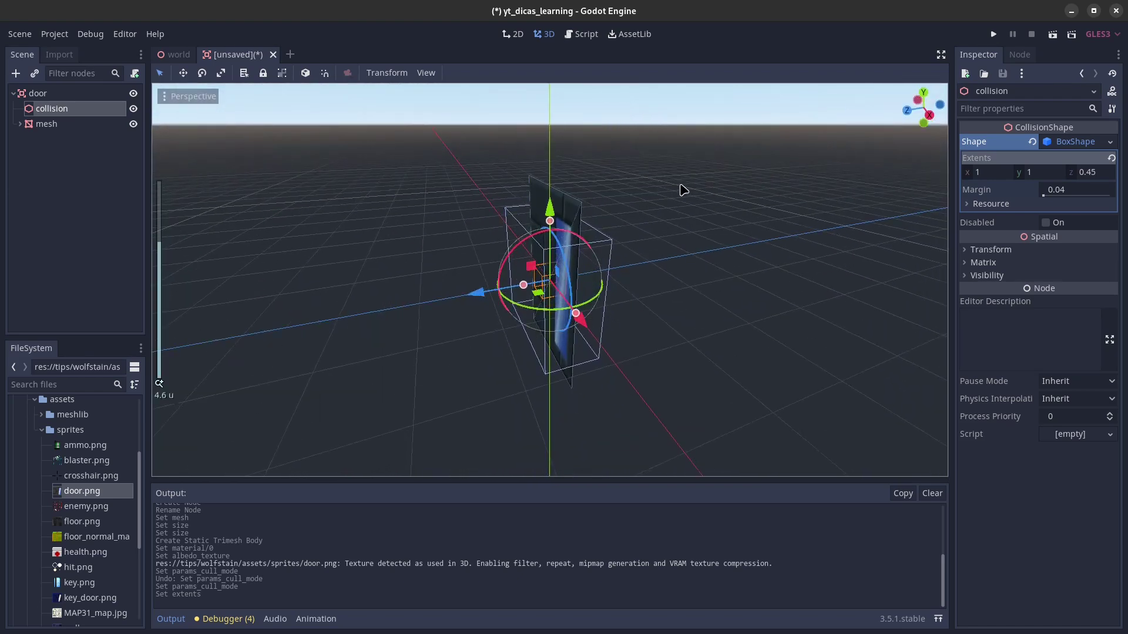
Save the door scene as door.tscn in tips/wolfstain/prefabs
key(ctrl+s)
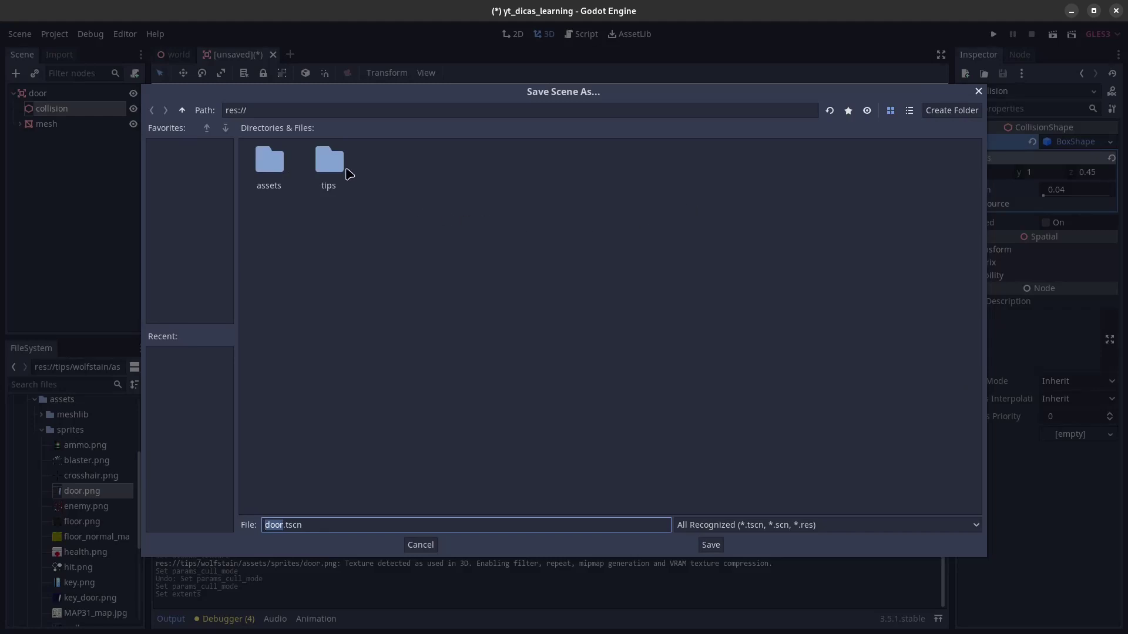
double_click(342, 170)
double_click(450, 168)
double_click(339, 164)
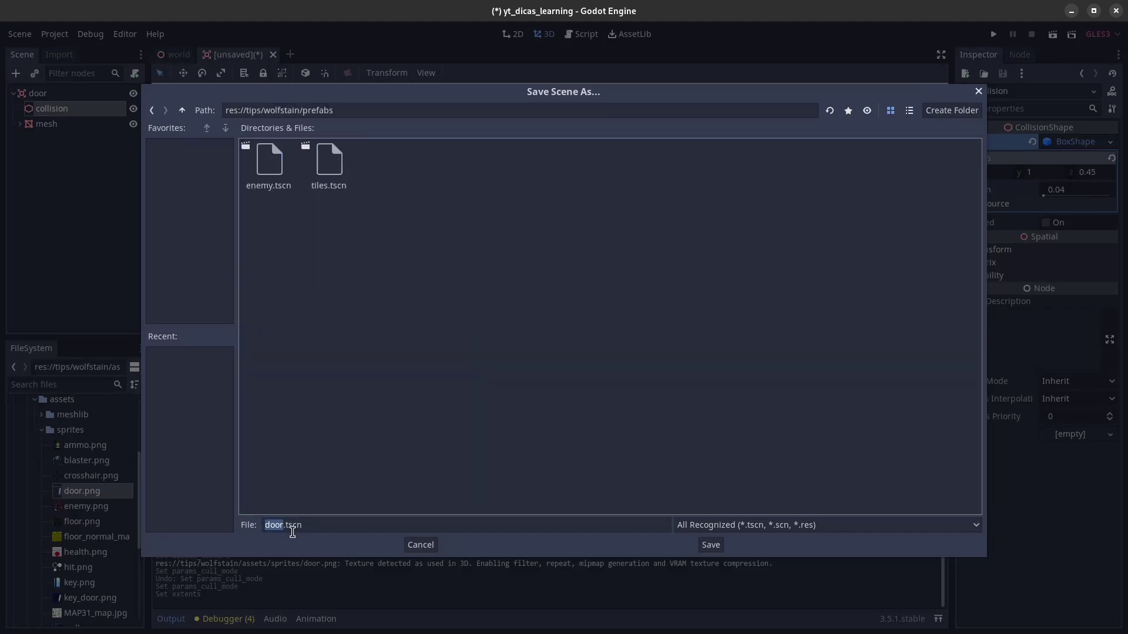
click(711, 545)
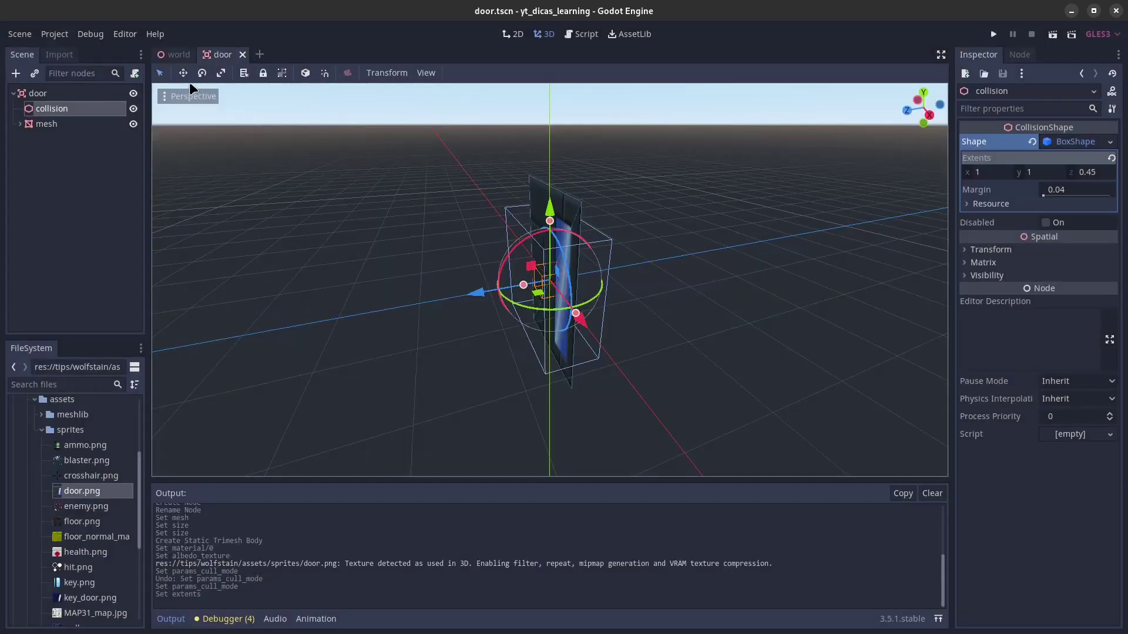
Instance door.tscn as a child of the world root node in the maze scene
key(ctrl+Tab)
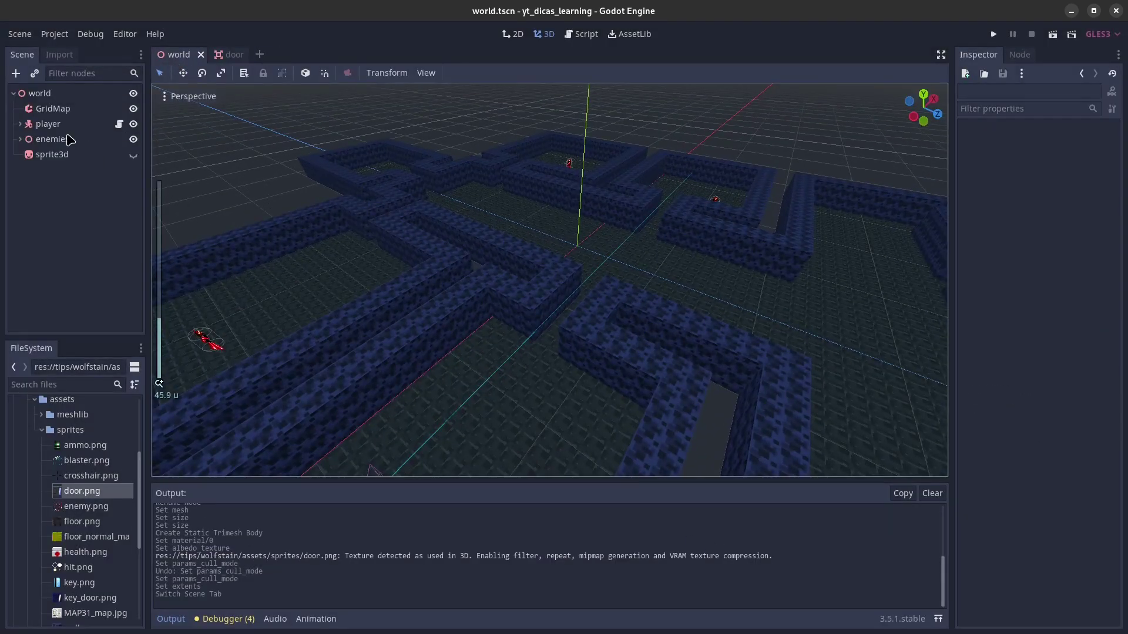
click(39, 93)
click(35, 73)
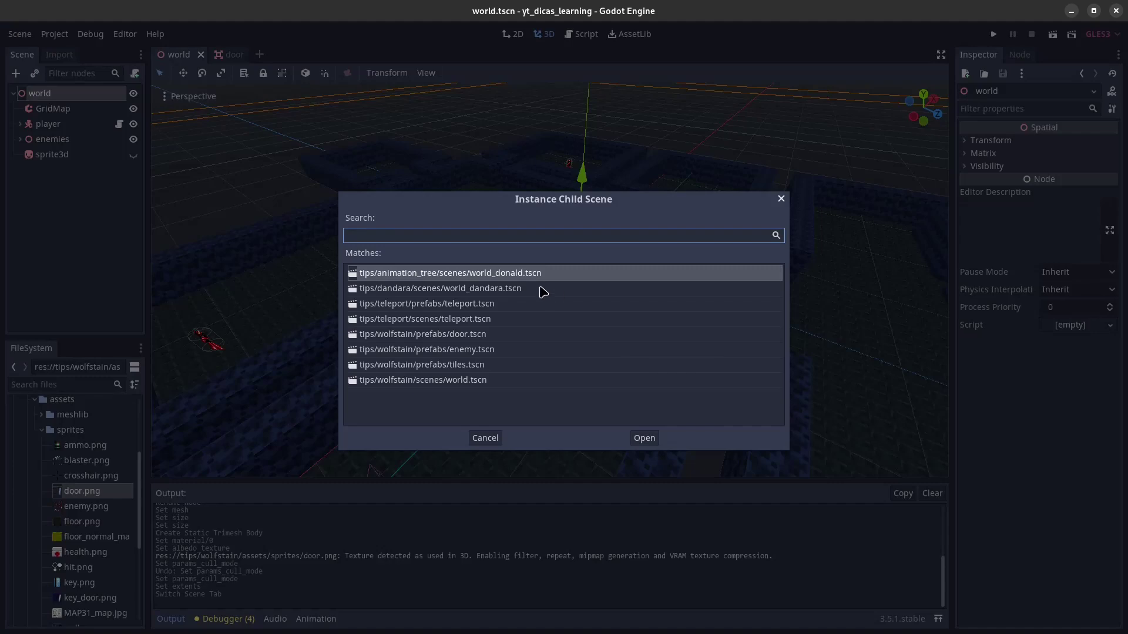
text(door)
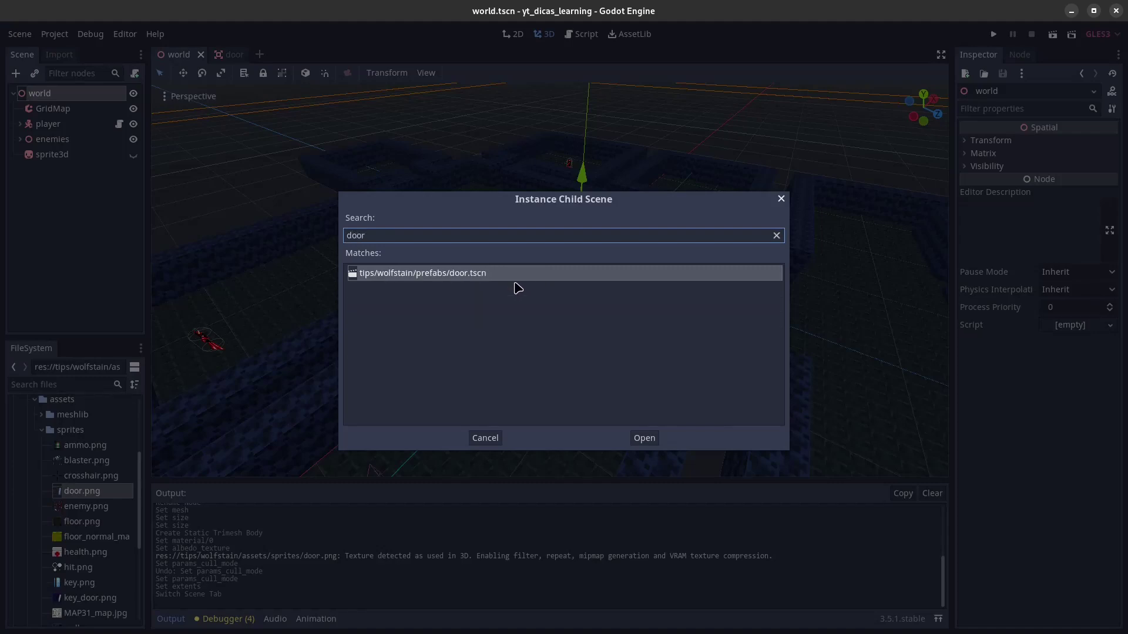
key(Return)
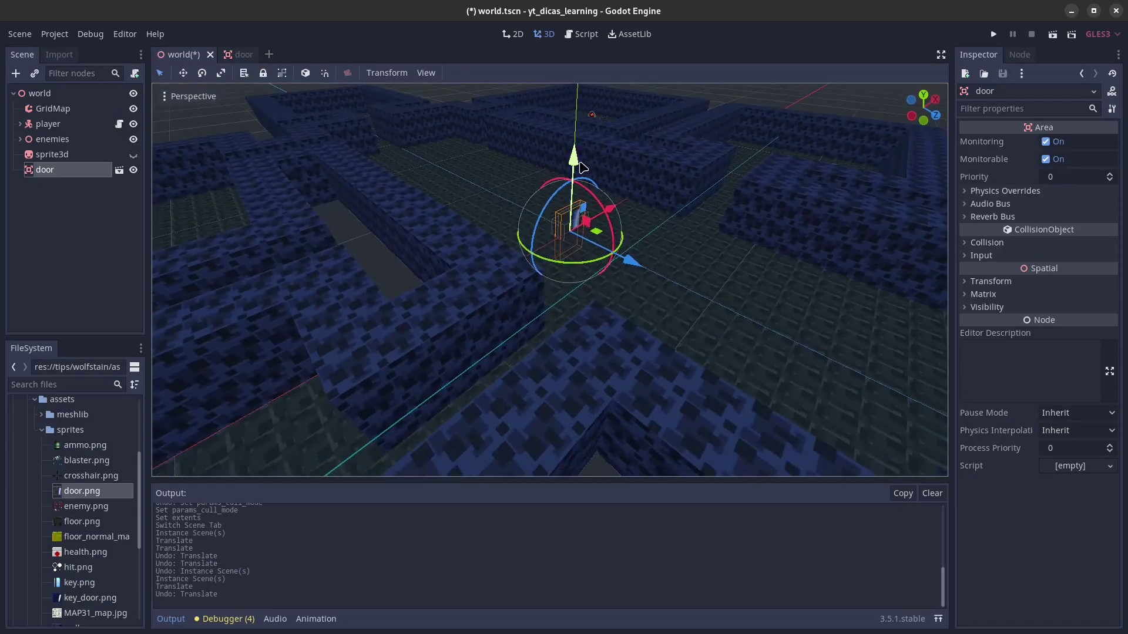
Move the door up 2, along X 7 and Z 2, and rotate it to match the corridor
drag(580, 167, 593, 124)
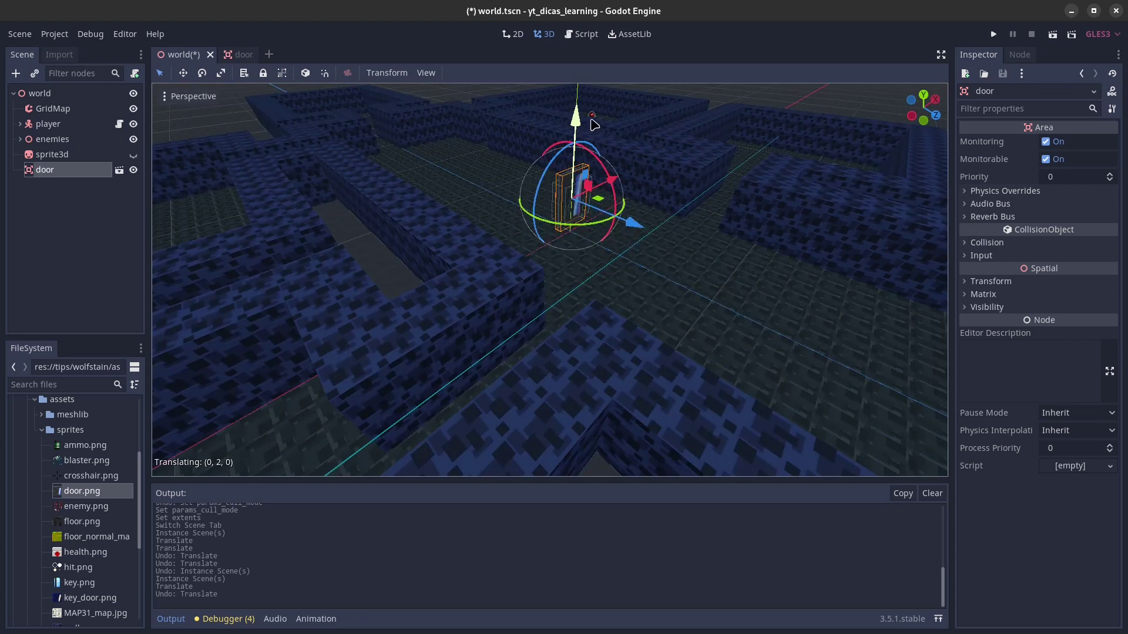
drag(616, 183, 517, 284)
drag(443, 330, 544, 468)
mouse_move(544, 468)
middle_down()
mouse_move(748, 255)
mouse_move(728, 252)
middle_up()
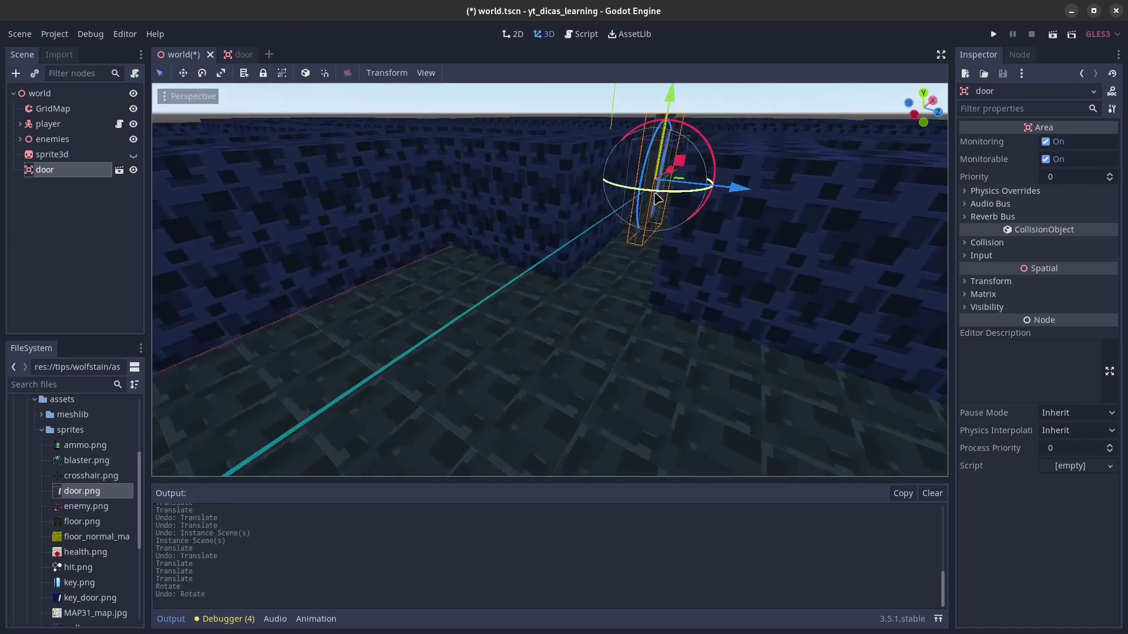
drag(658, 197, 529, 157)
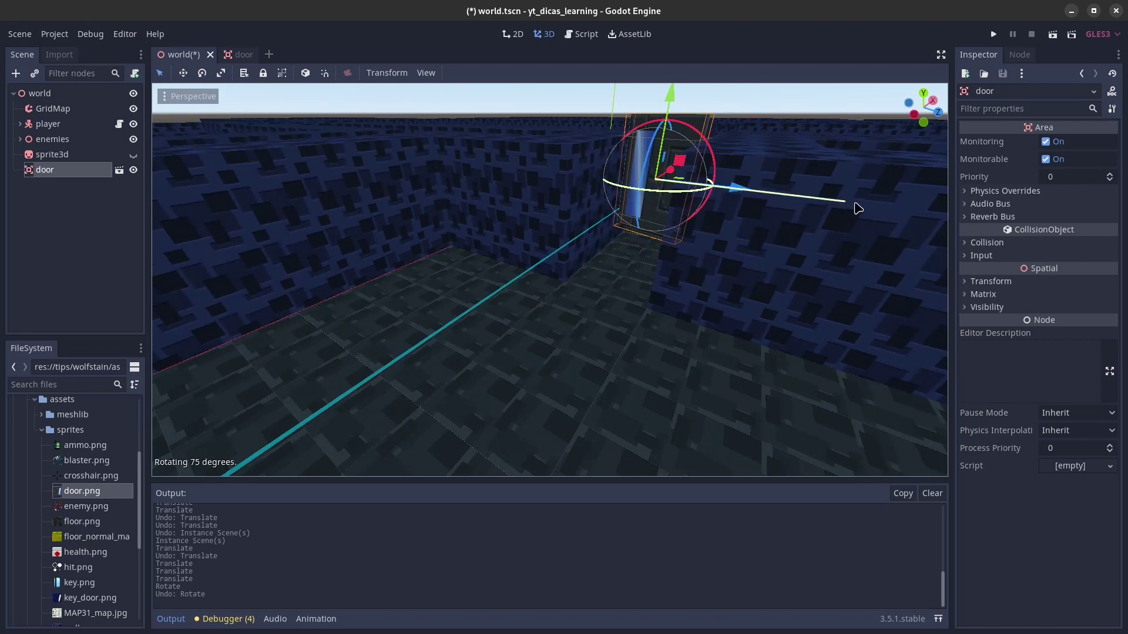
drag(529, 158, 605, 178)
Lower the door onto the corridor floor, then save and run the scene
scroll(748, 255, down, 3)
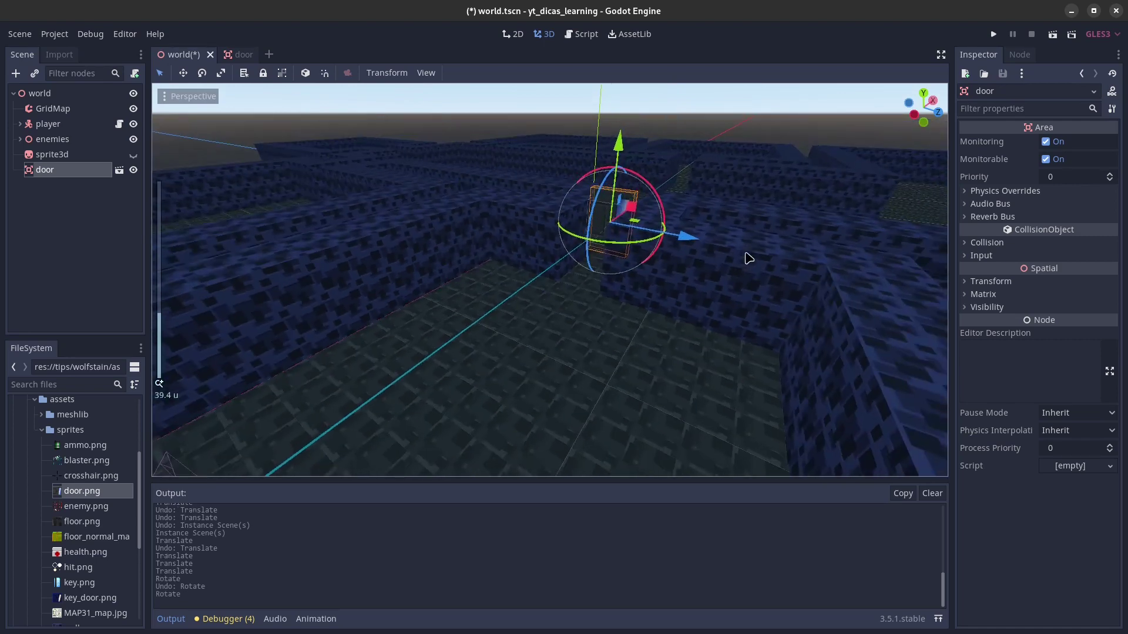
middle_drag(740, 259, 718, 274)
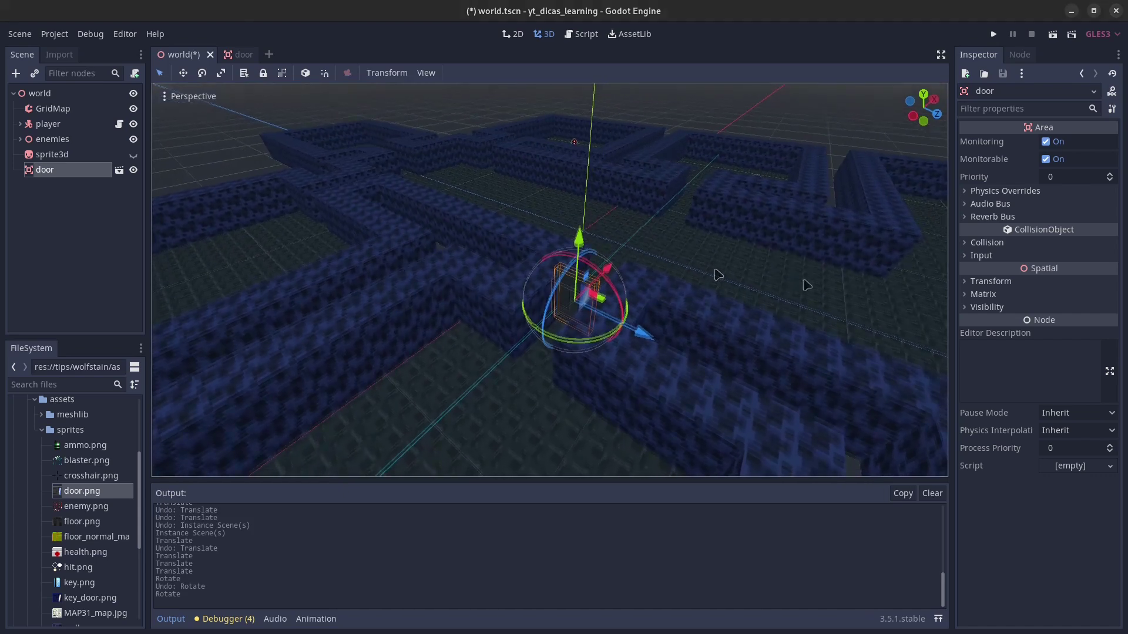
scroll(746, 260, up, 2)
scroll(746, 261, up, 5)
scroll(758, 284, up, 3)
middle_drag(775, 269, 767, 269)
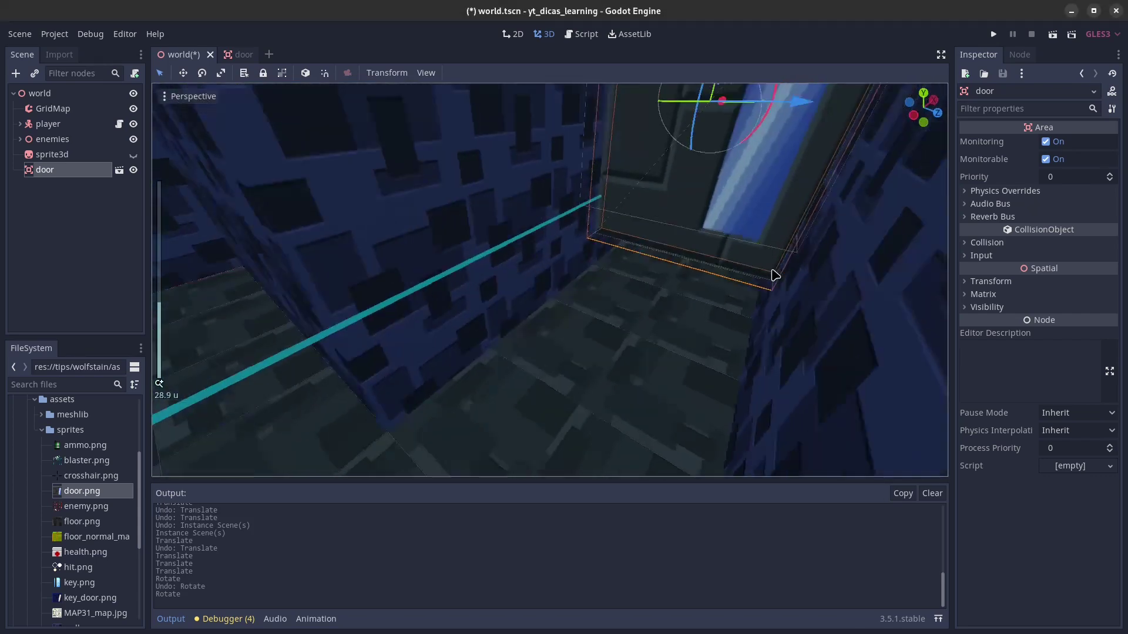
scroll(774, 270, down, 4)
scroll(773, 264, down, 4)
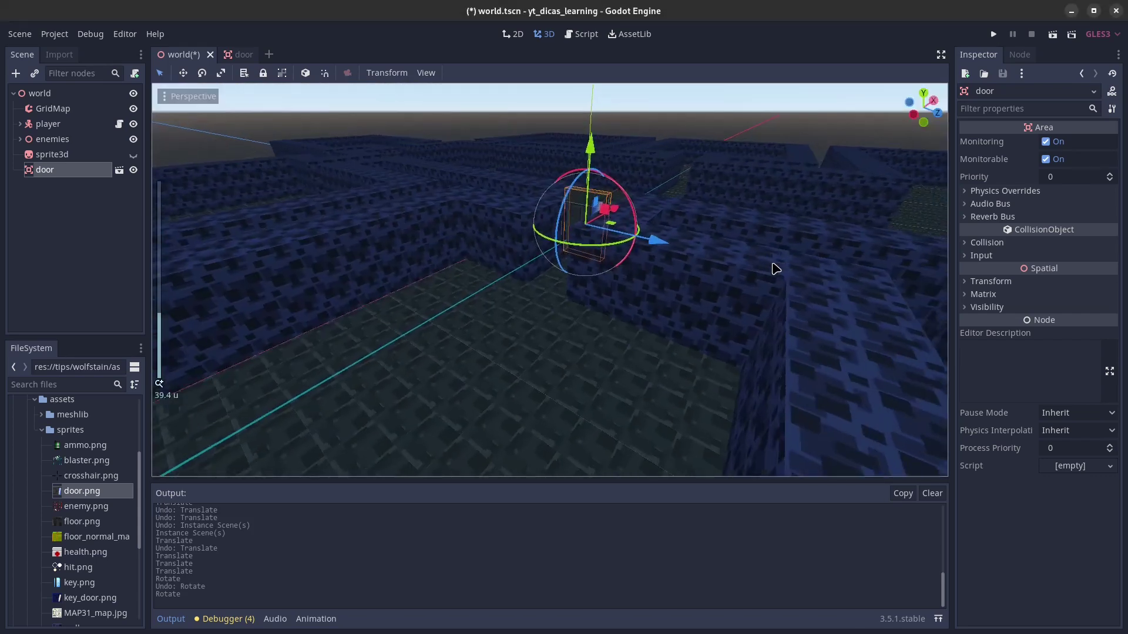
right_drag(748, 244, 694, 223)
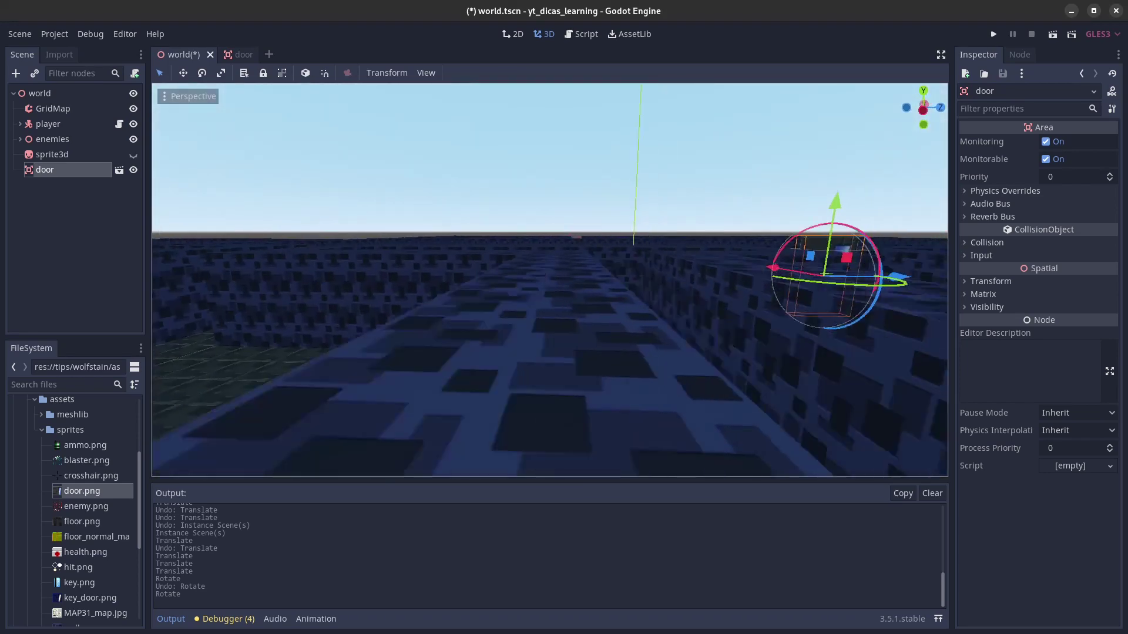
scroll(550, 280, down, 10)
right_drag(550, 280, 599, 213)
drag(599, 213, 608, 243)
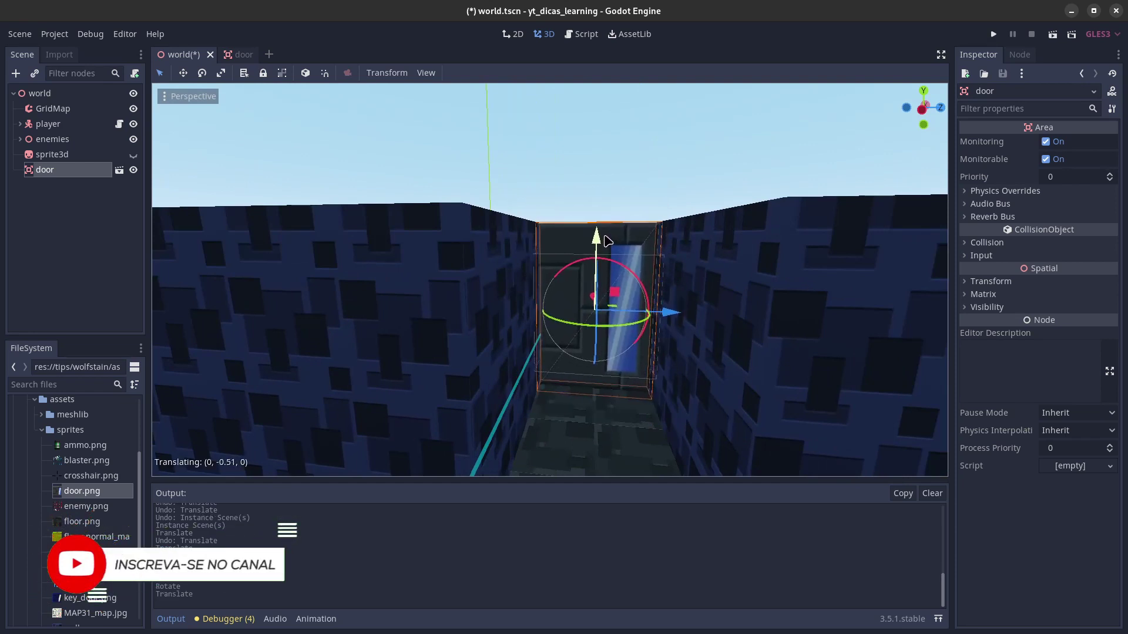
drag(608, 241, 609, 242)
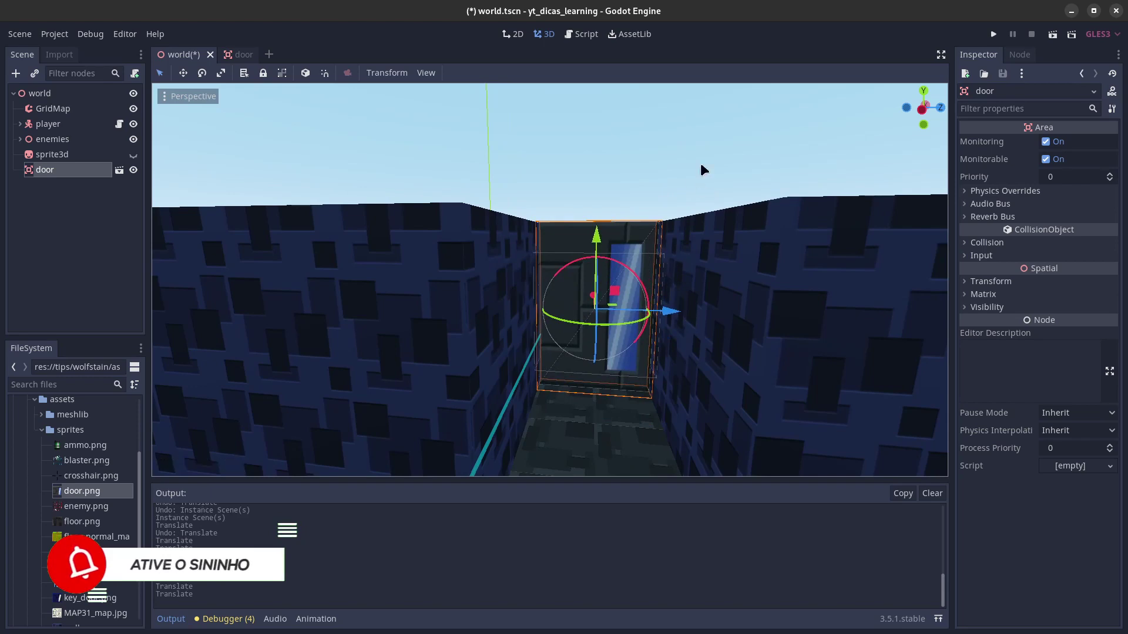
click(1053, 34)
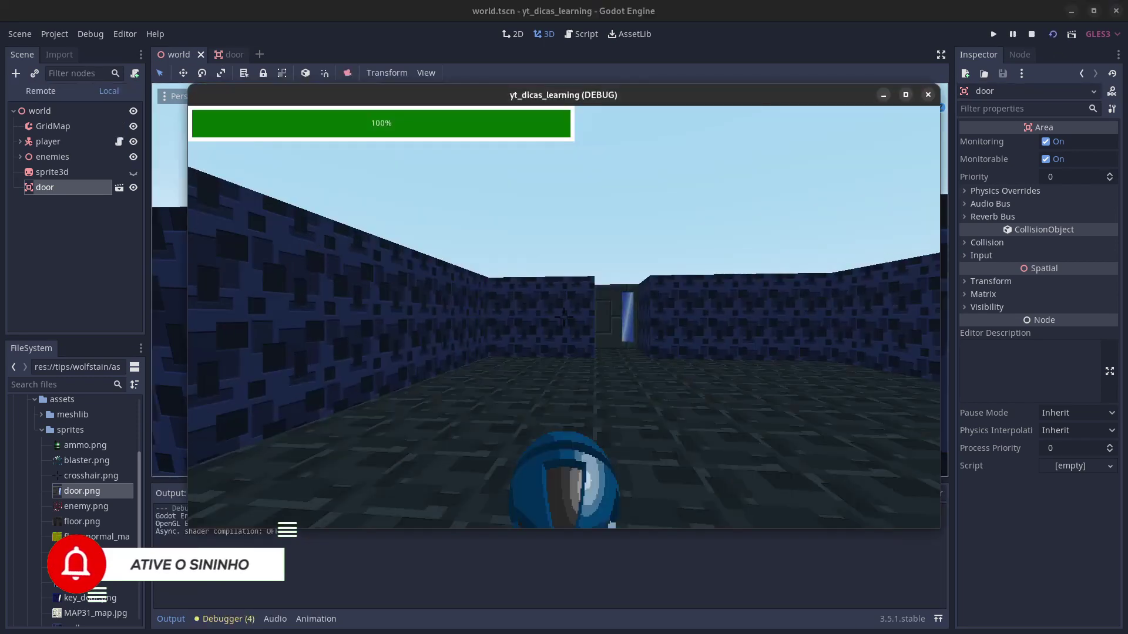
Walk the player up to the door and back in the running game, then stop it
key(w)
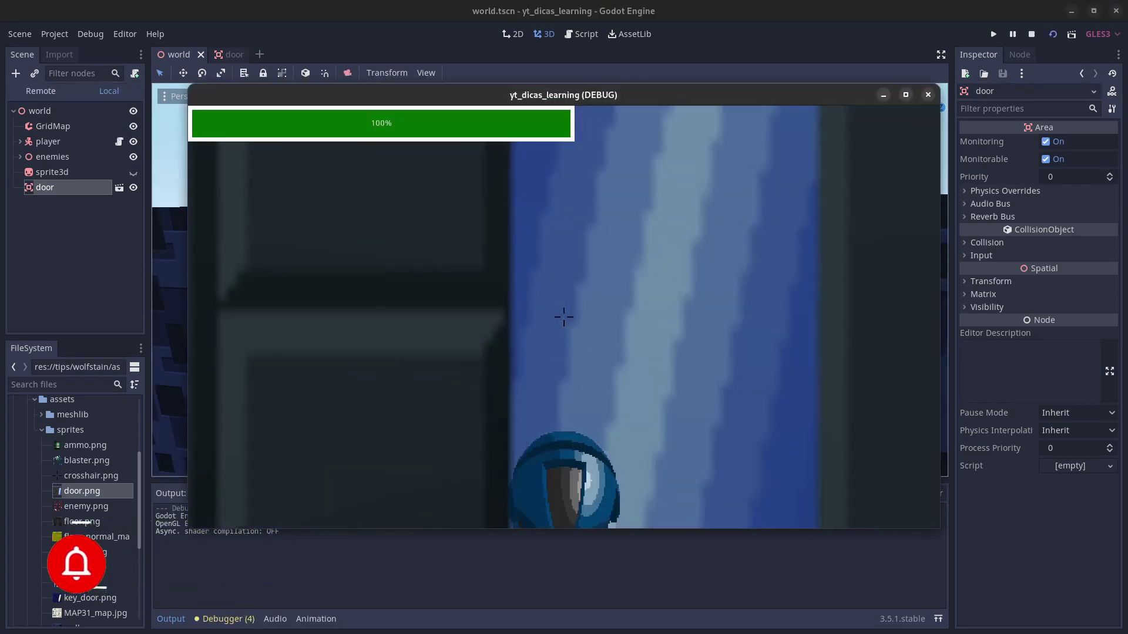
key(s)
key(w)
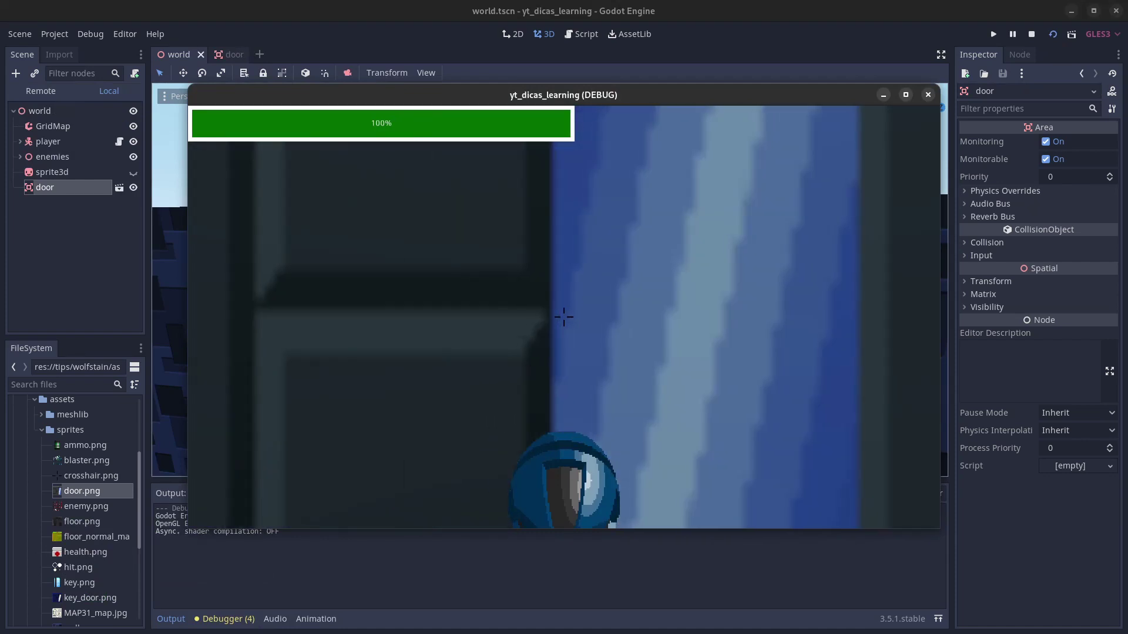
key(s)
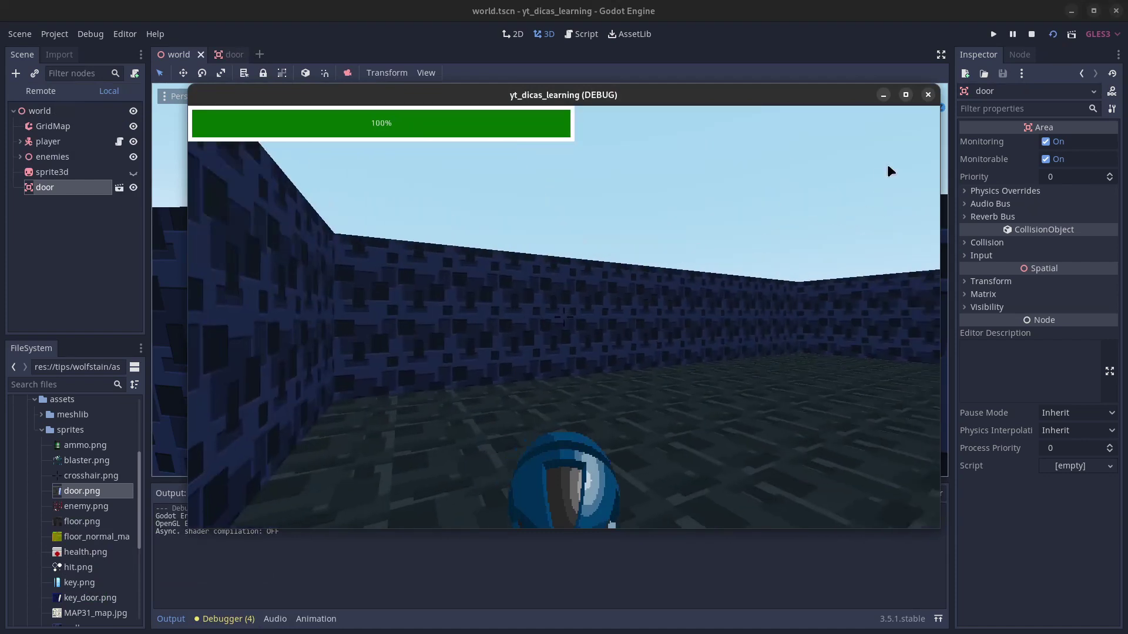
key(Escape)
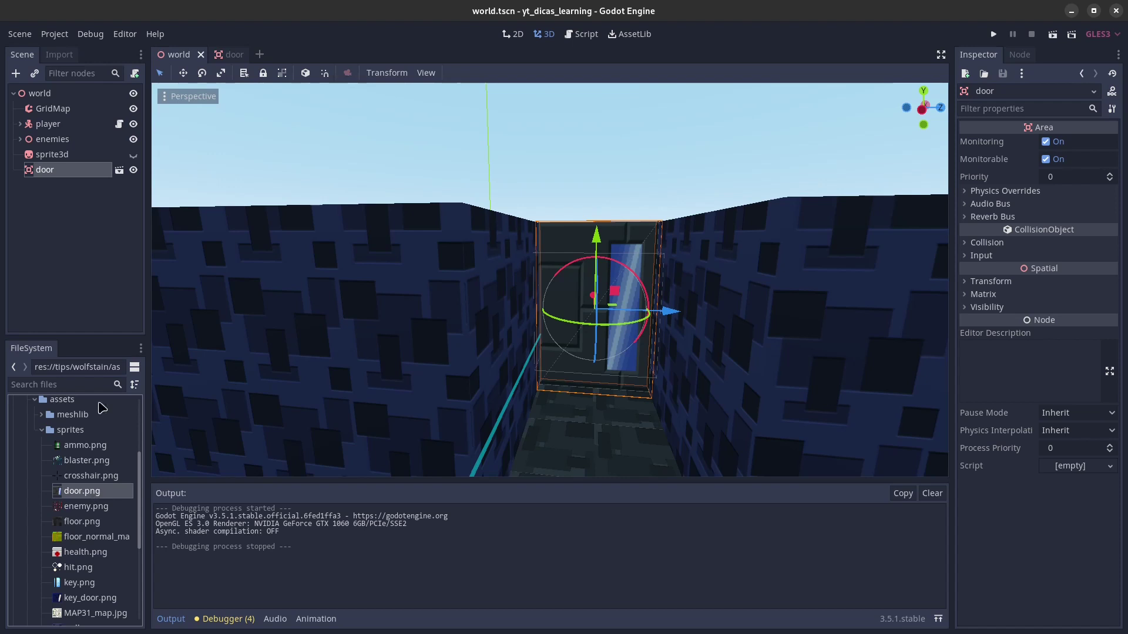
Reimport door.png with the 2D Pixel preset to turn off filtering
click(56, 55)
click(127, 108)
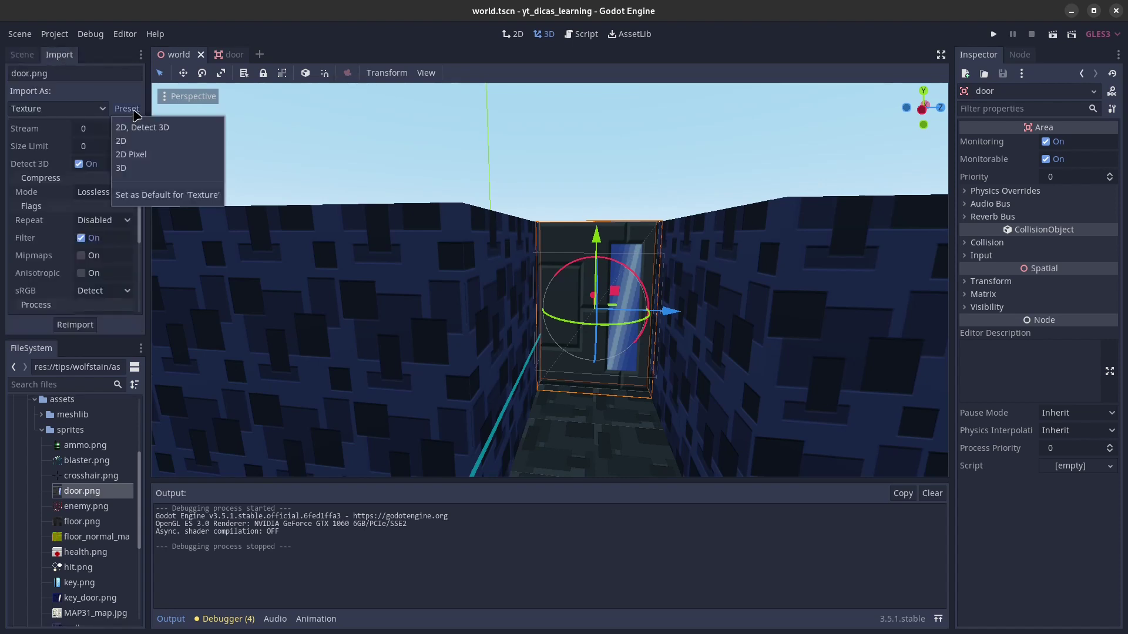
click(144, 158)
click(89, 325)
Run the scene again and approach the door repeatedly to check the crisp texture
click(1053, 35)
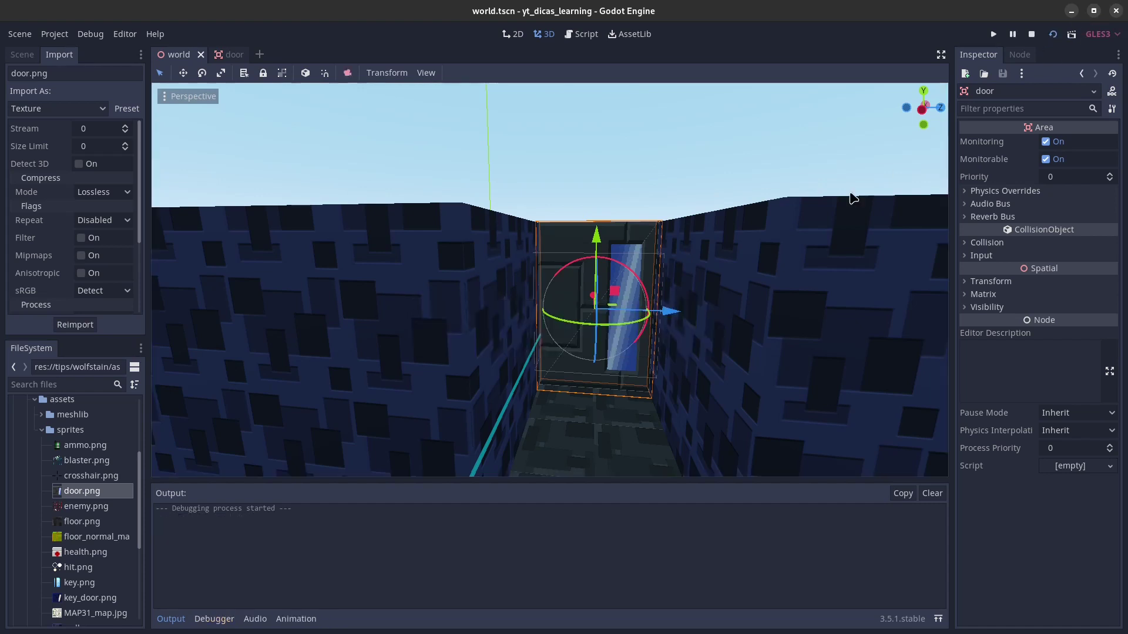
key(w)
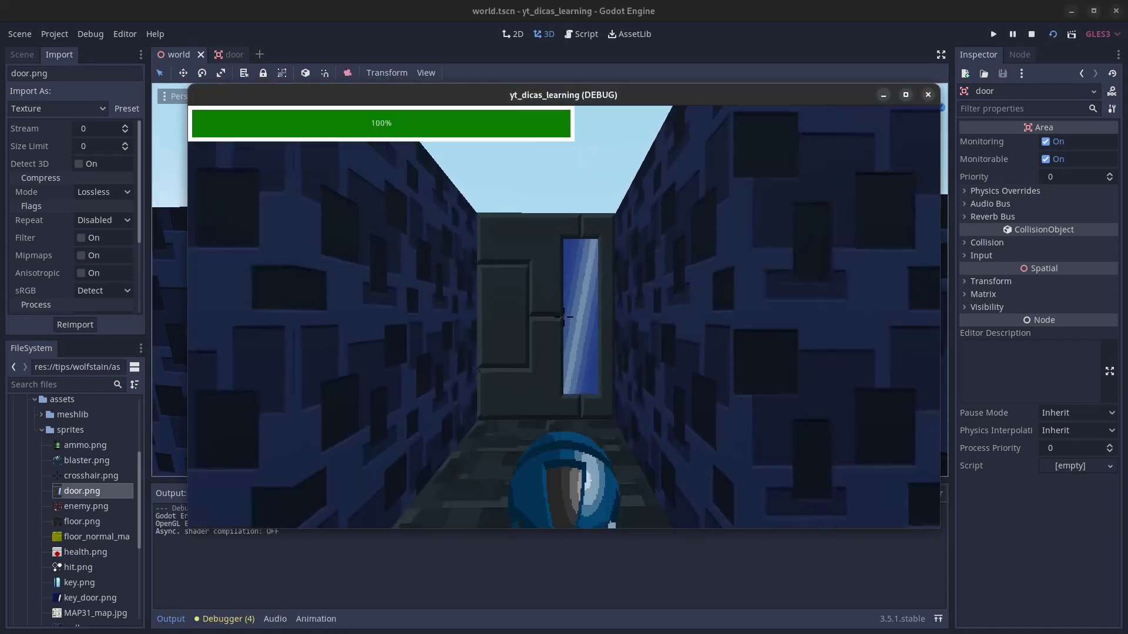
key(s)
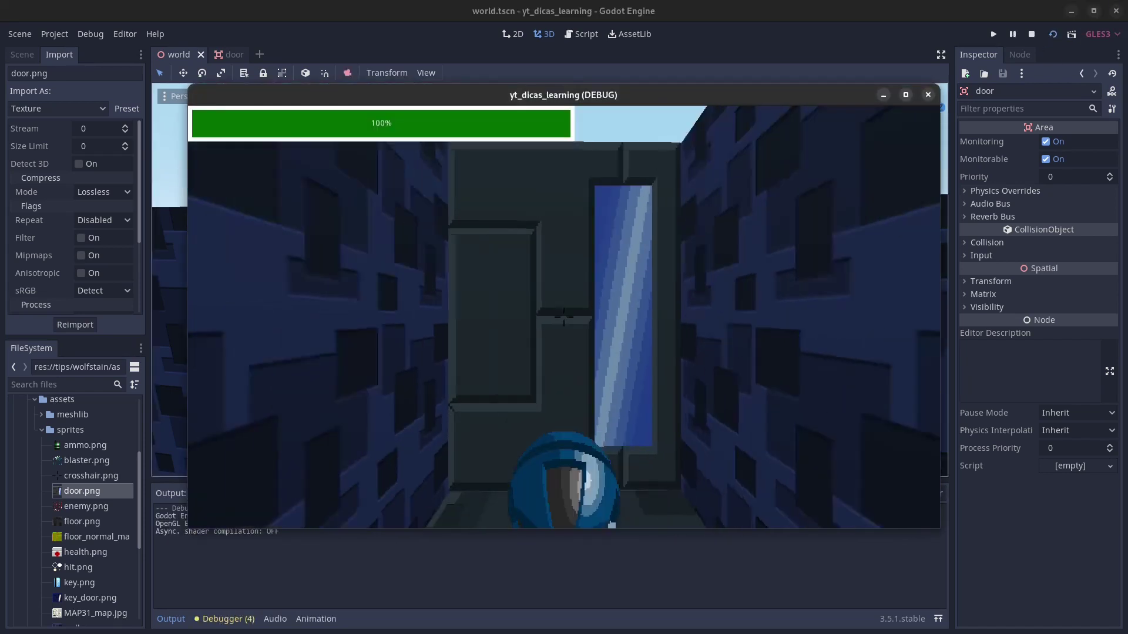
key(w)
key(s)
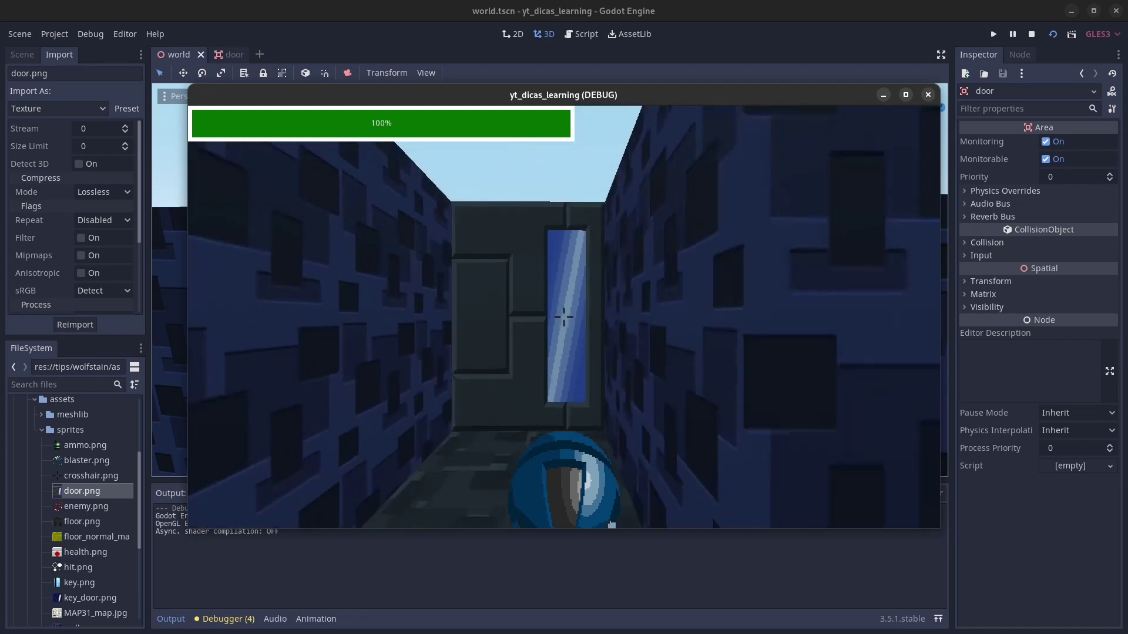
key(w)
key(w)
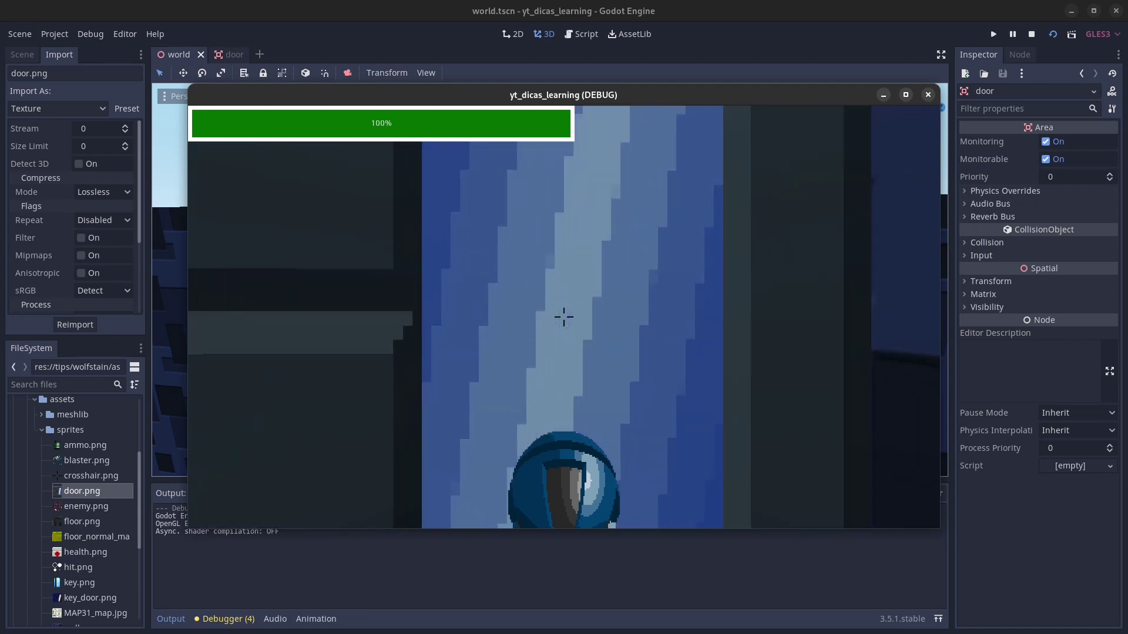
key(s)
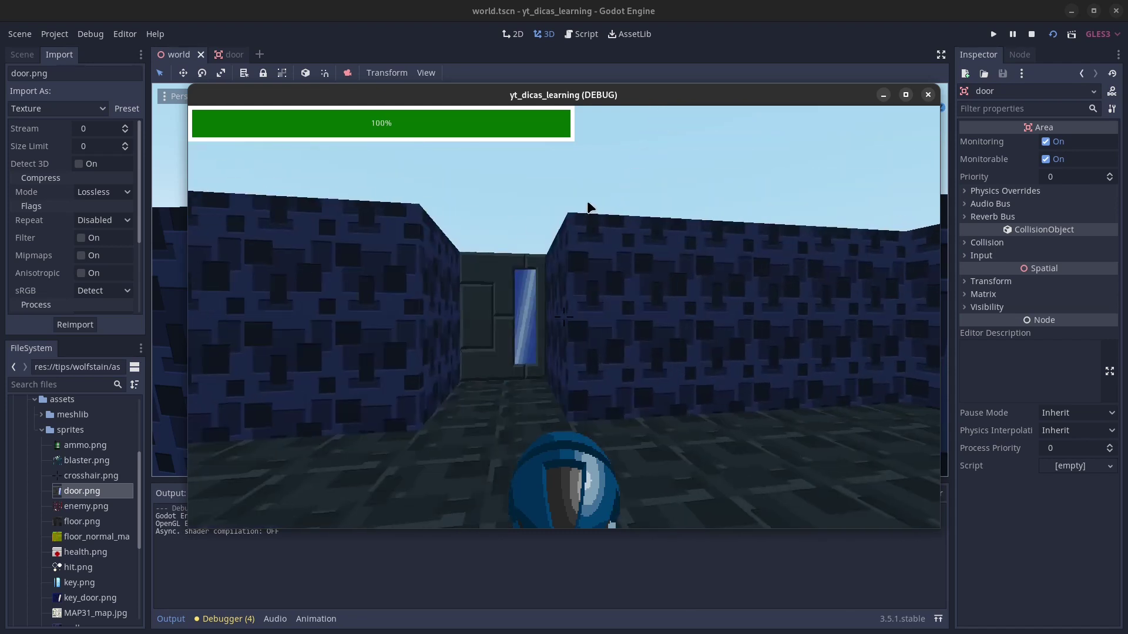
key(Escape)
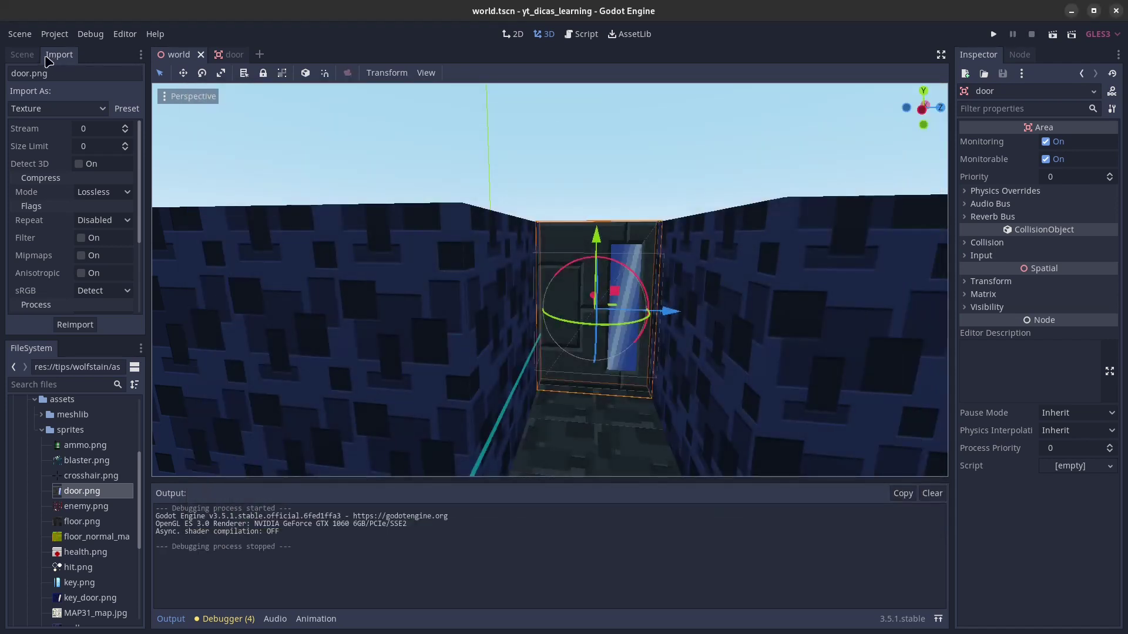
click(24, 53)
Attach a new door.gd in res://tips/wolfstain/scripts to the door root using the Empty template
click(230, 56)
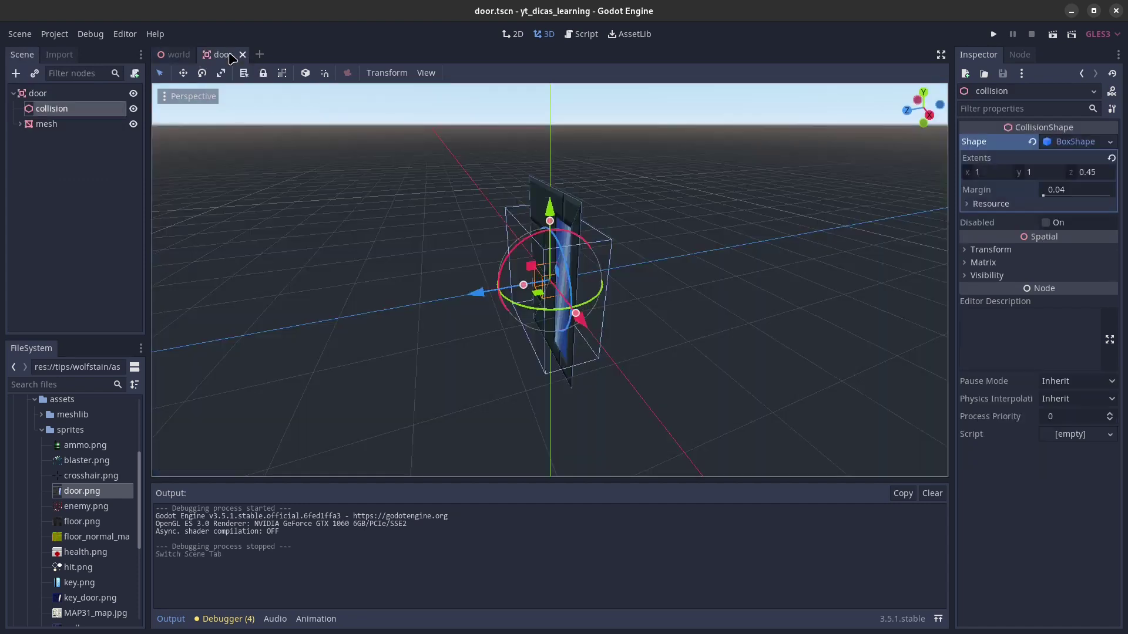
click(91, 96)
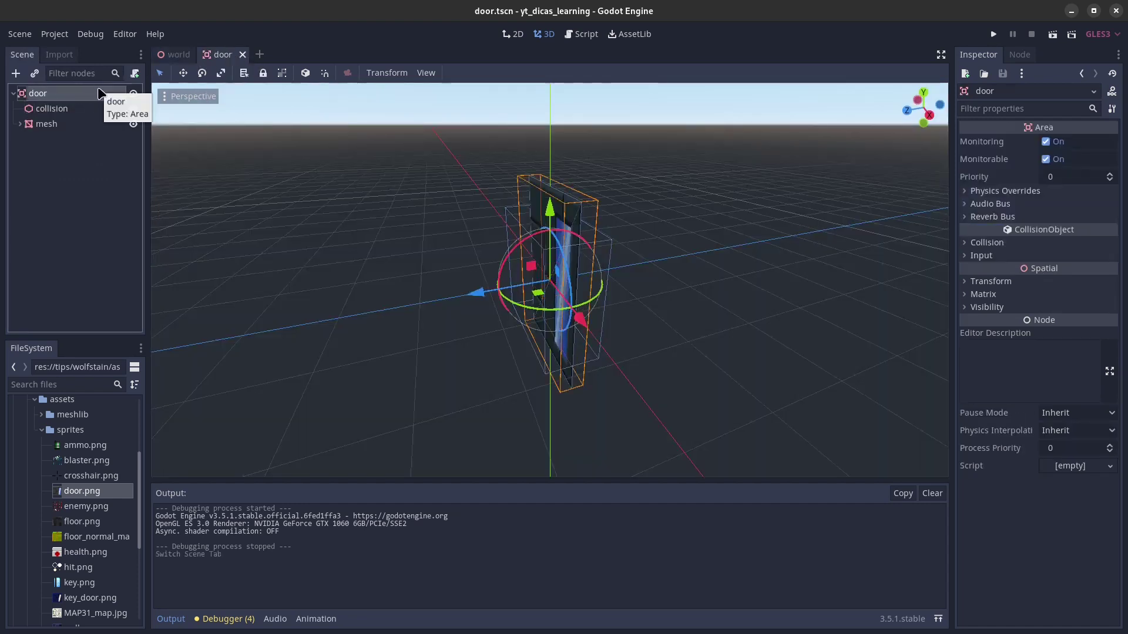
click(135, 74)
click(661, 338)
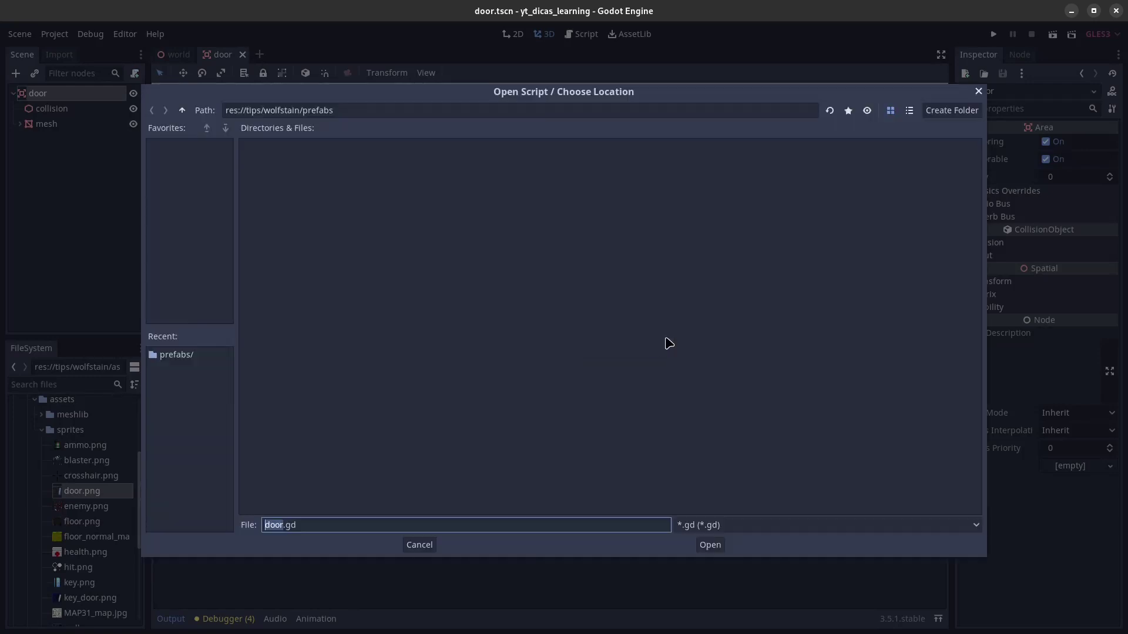
click(183, 112)
click(183, 112)
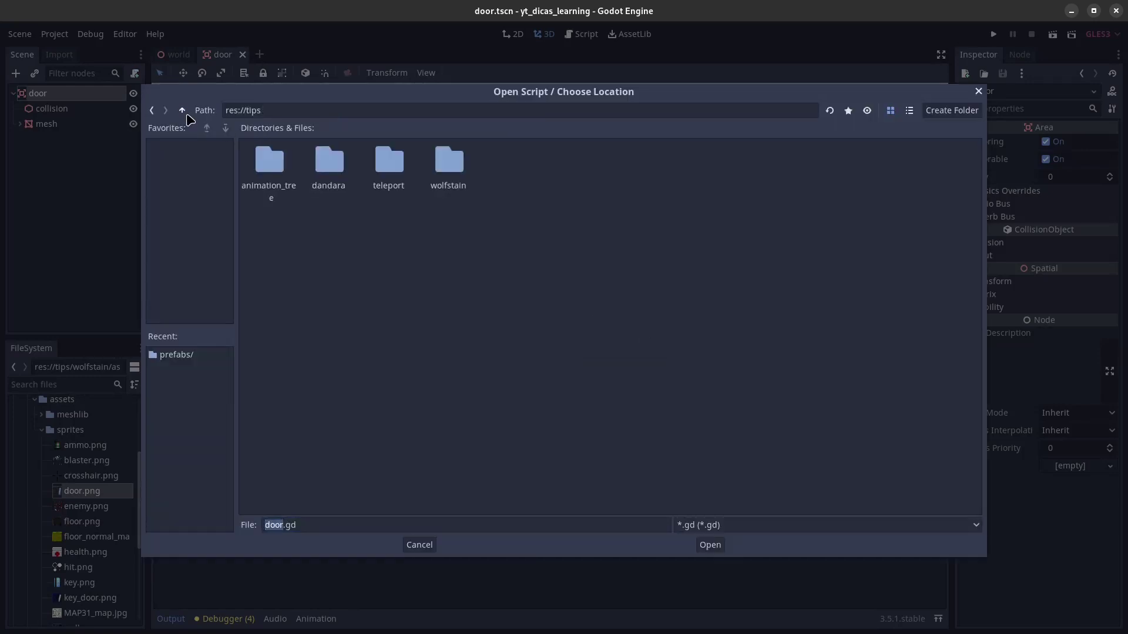
double_click(449, 166)
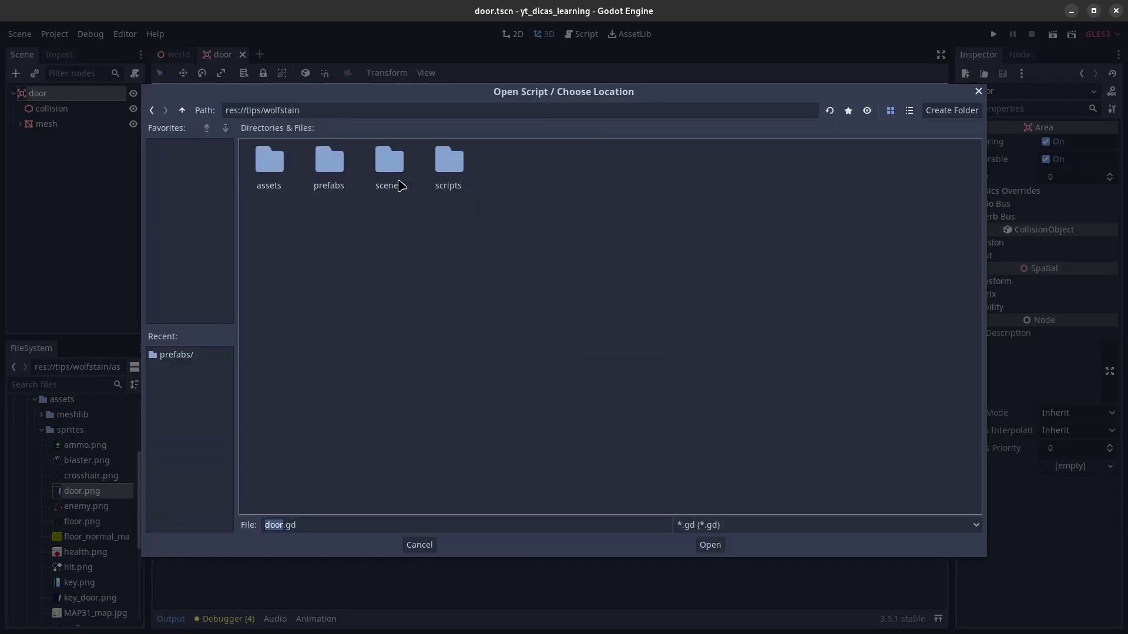
double_click(446, 169)
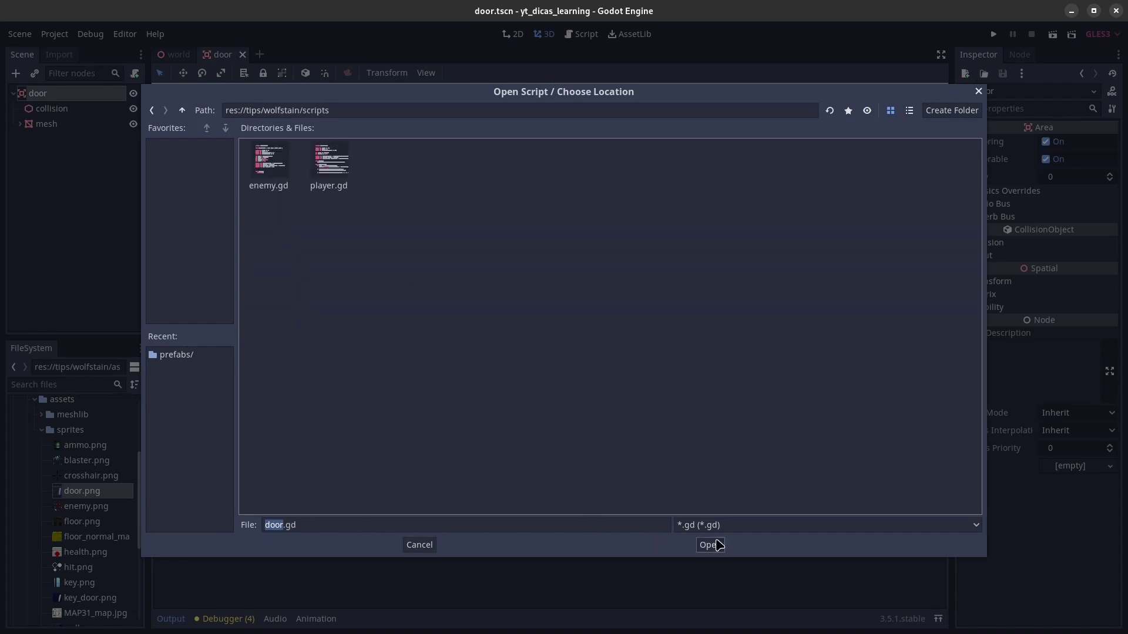
click(711, 544)
click(585, 304)
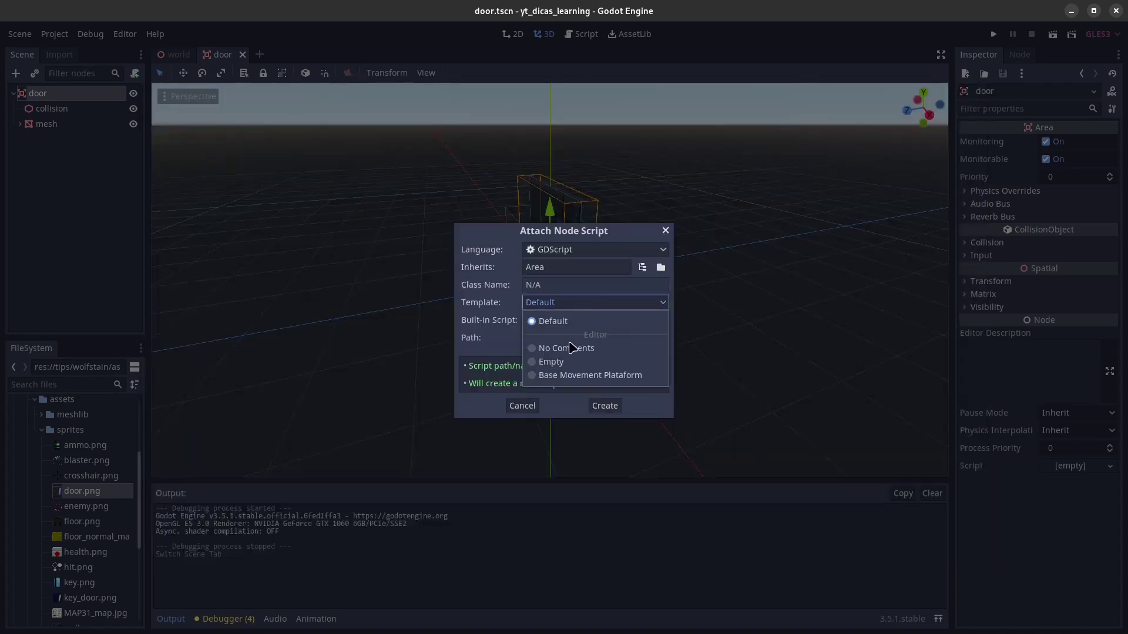
click(564, 360)
click(603, 406)
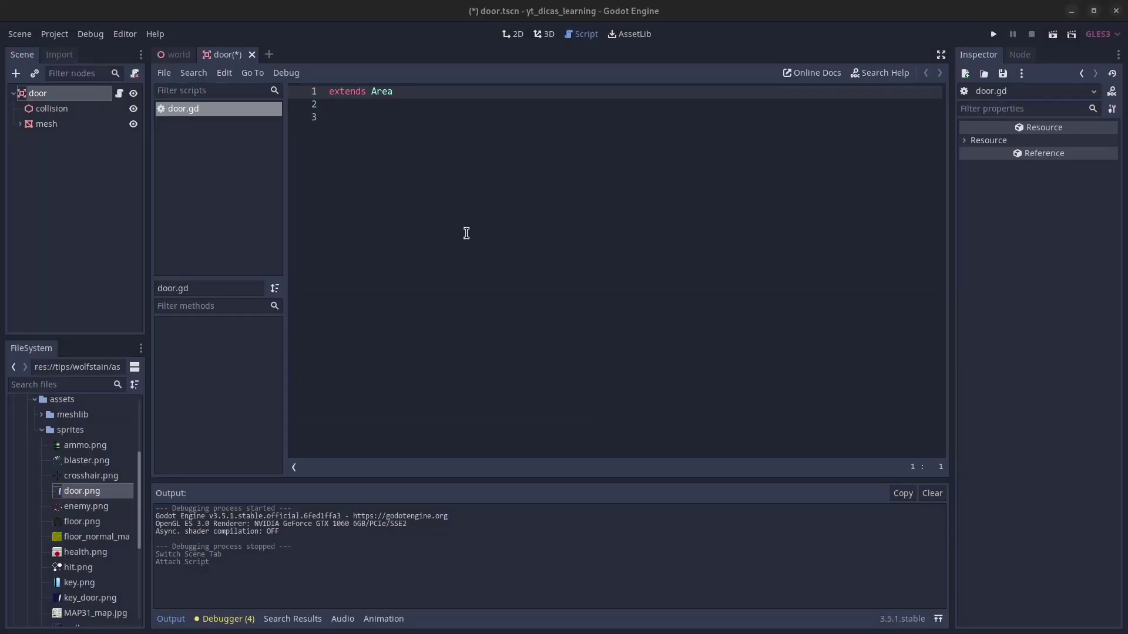
Add a _process function with 'if Input.is_action_just_pressed("ui_interact"): pass'
click(467, 233)
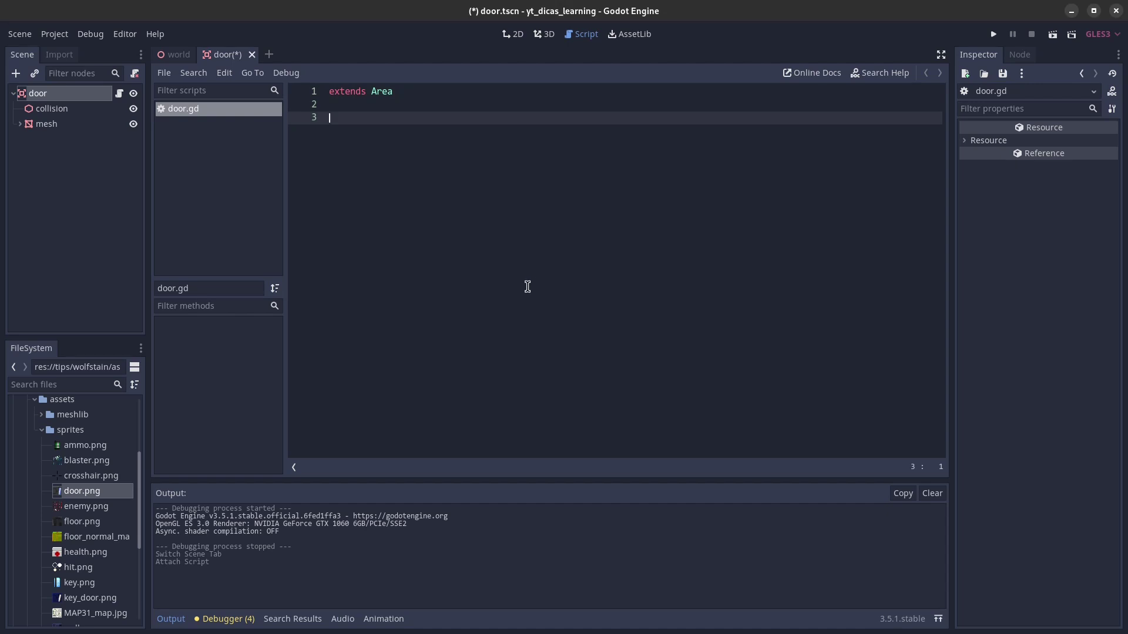
key(Return)
text(func _pro)
key(Return)
key(Return)
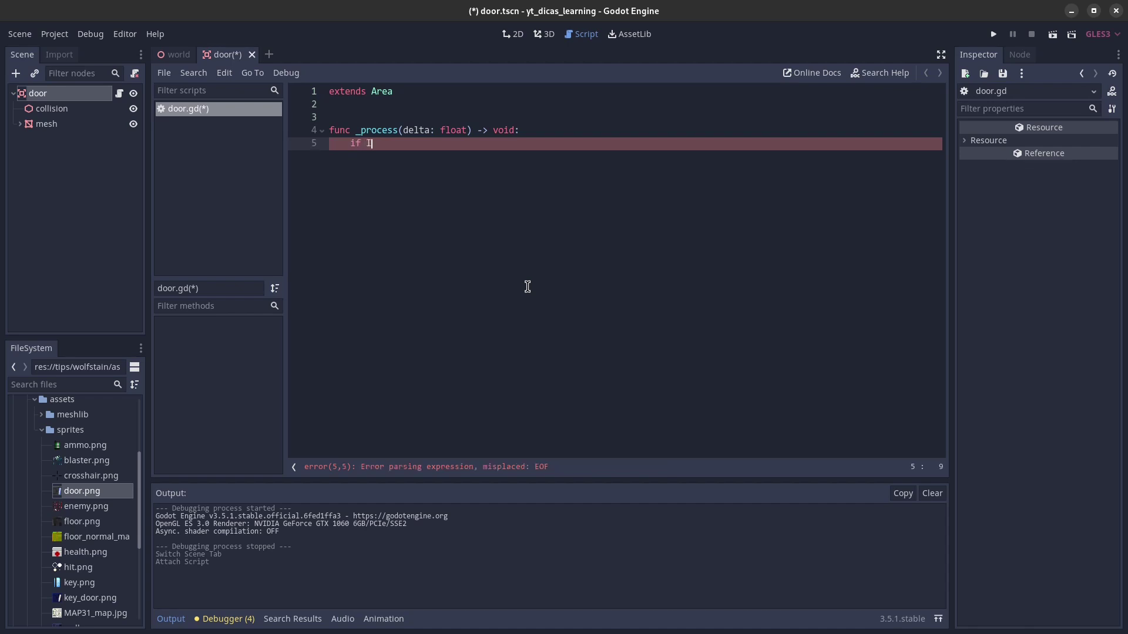
key(Return)
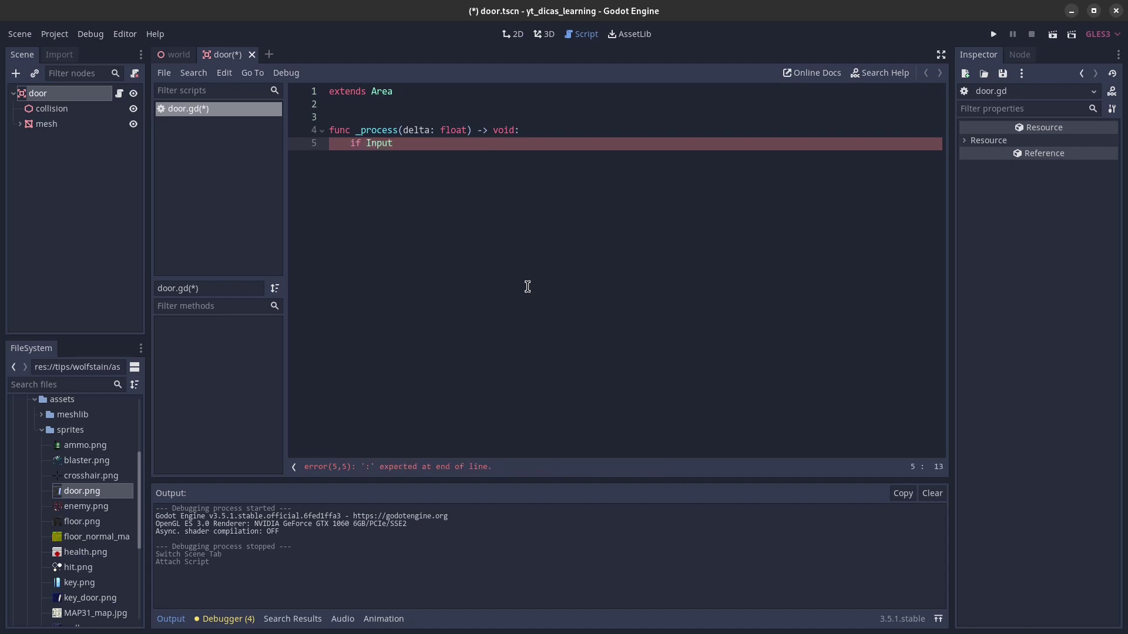
text(.is)
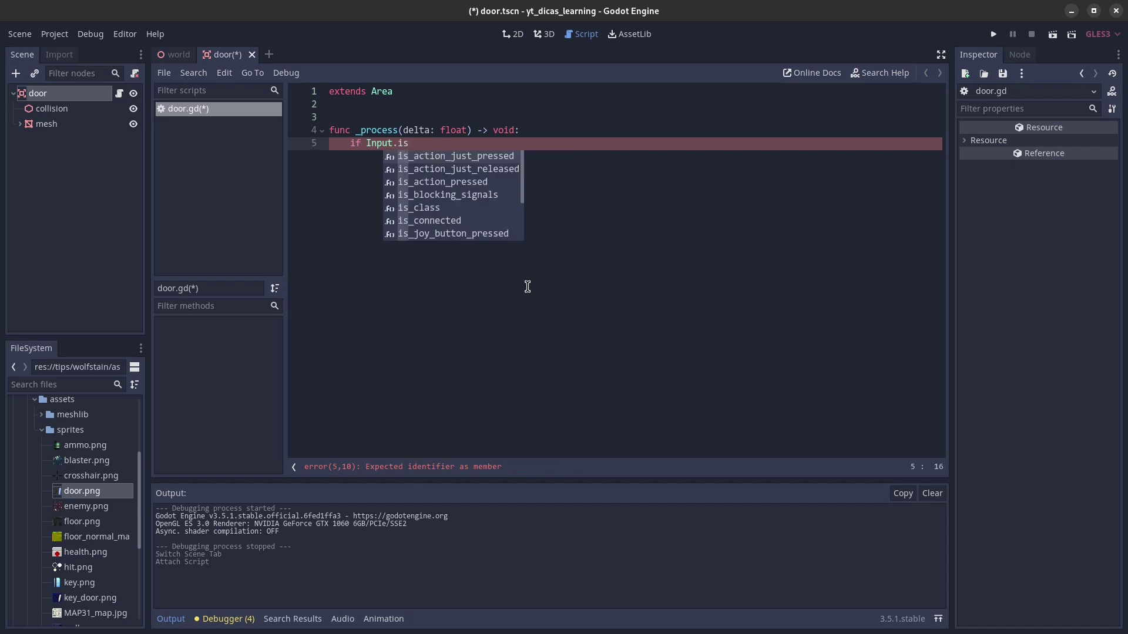
key(Return)
text("ui_)
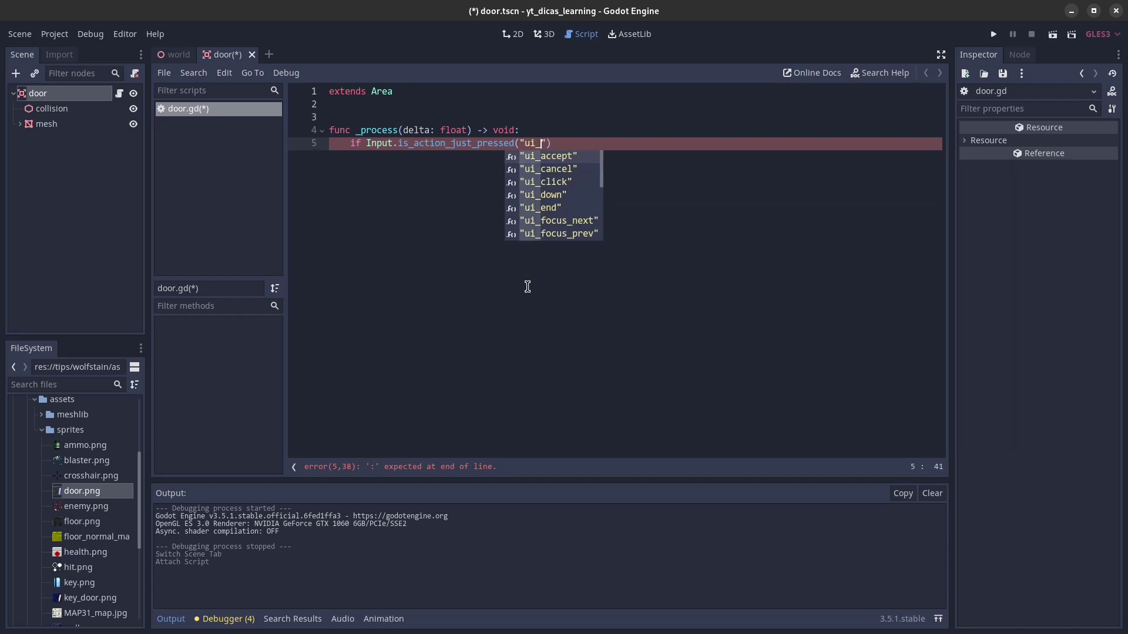
text(interact)
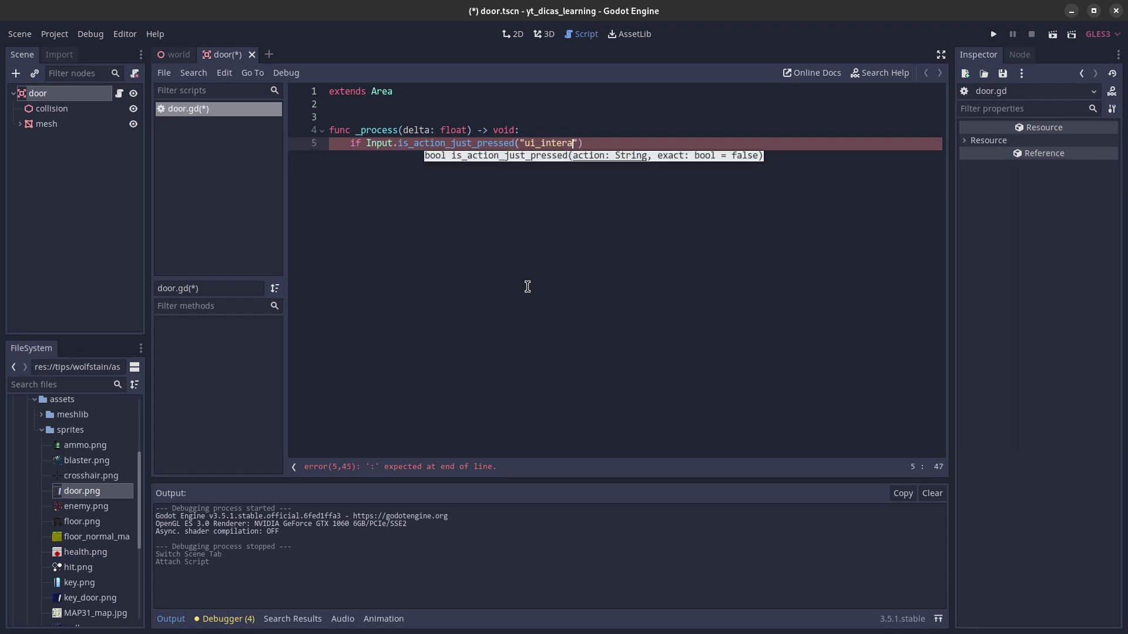
text("))
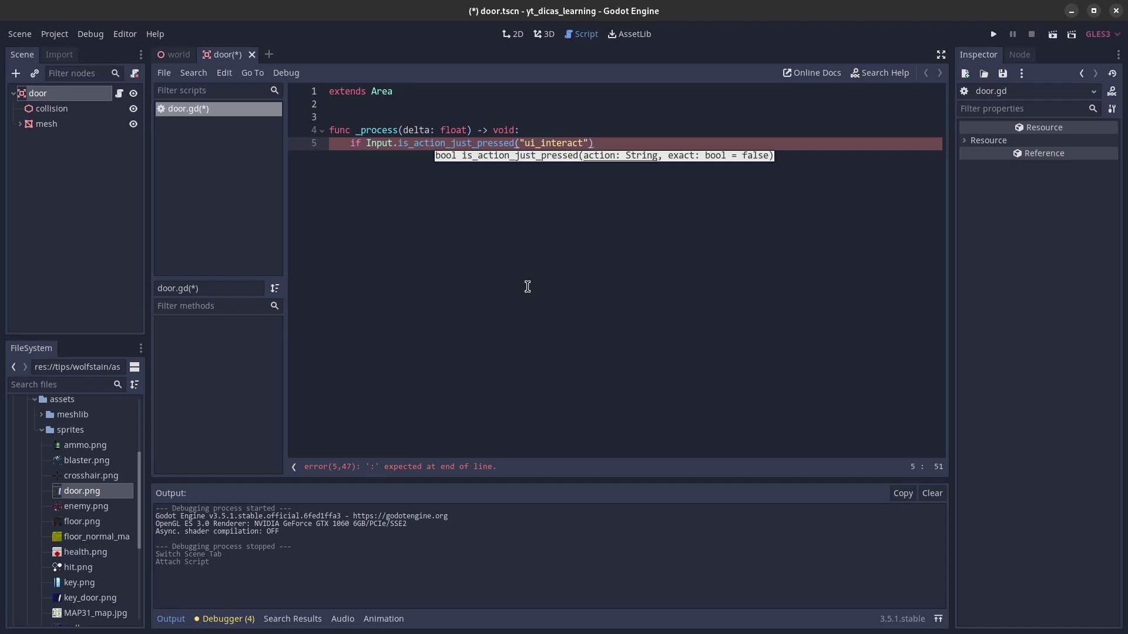
key(Return)
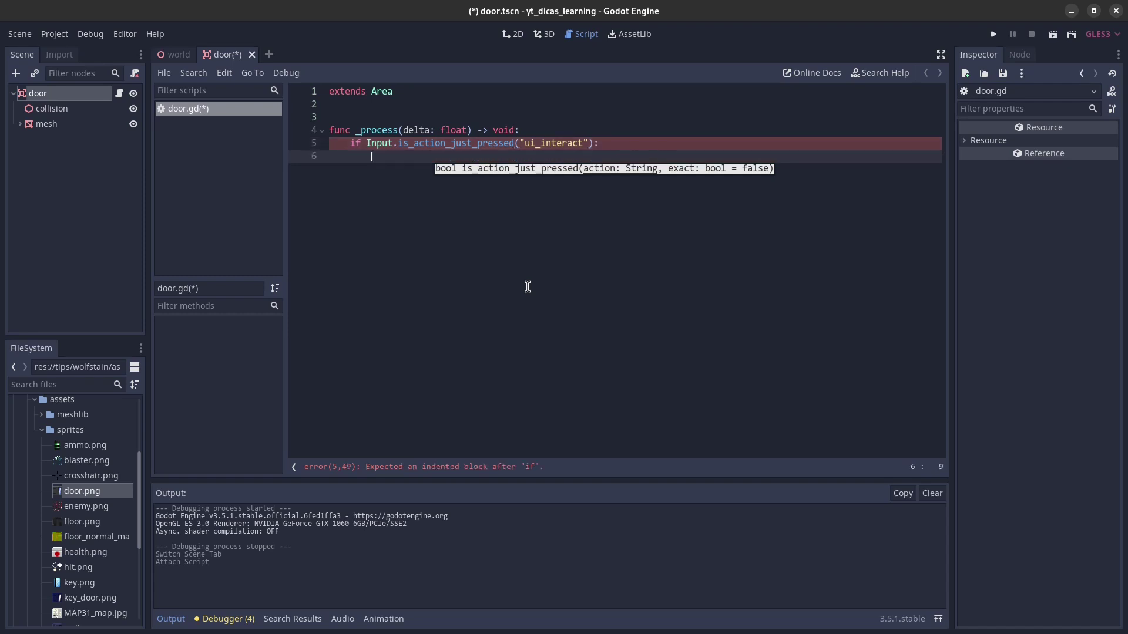
text(pass)
Declare 'var has_player : bool' near the top of door.gd
key(Up)
key(Up)
key(Up)
key(Up)
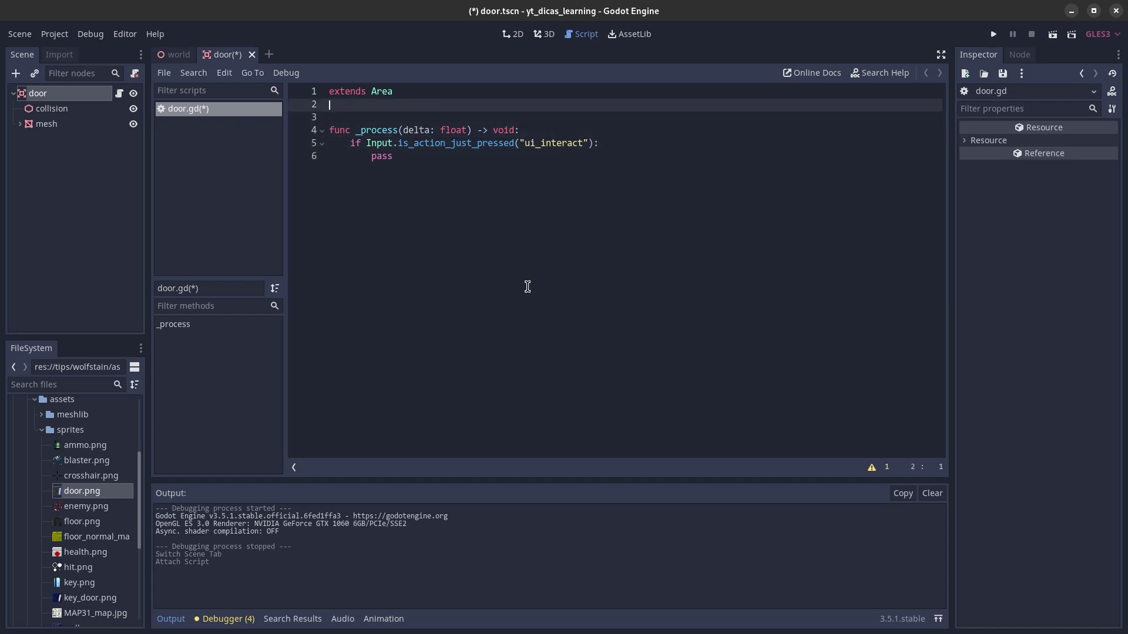
key(Return)
text(var has_player :)
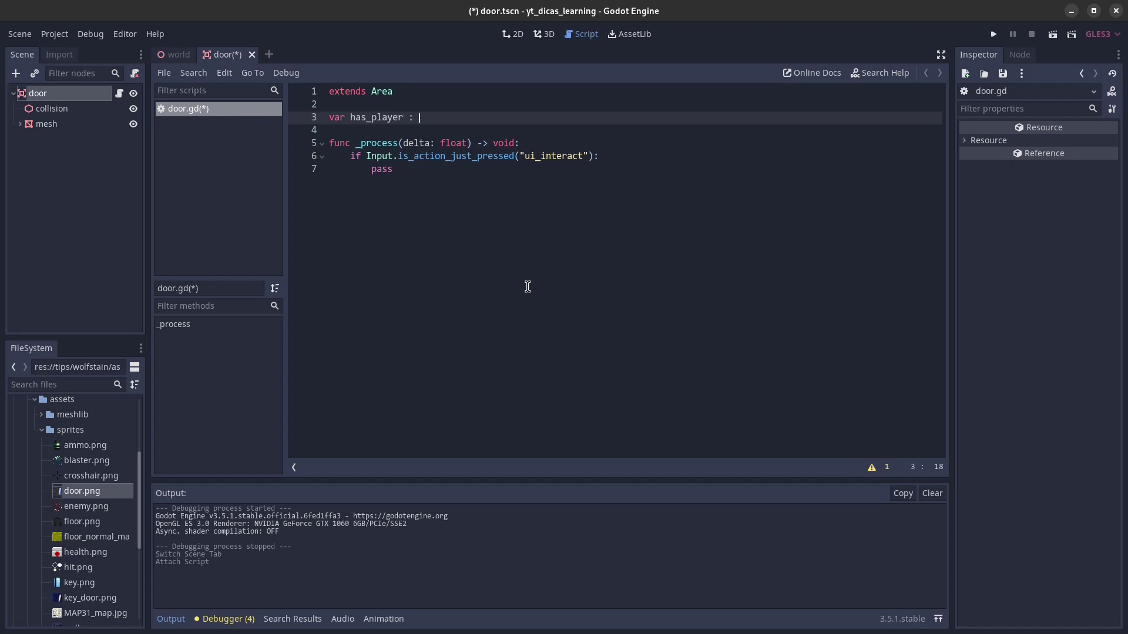
text(bool)
key(Down)
key(Down)
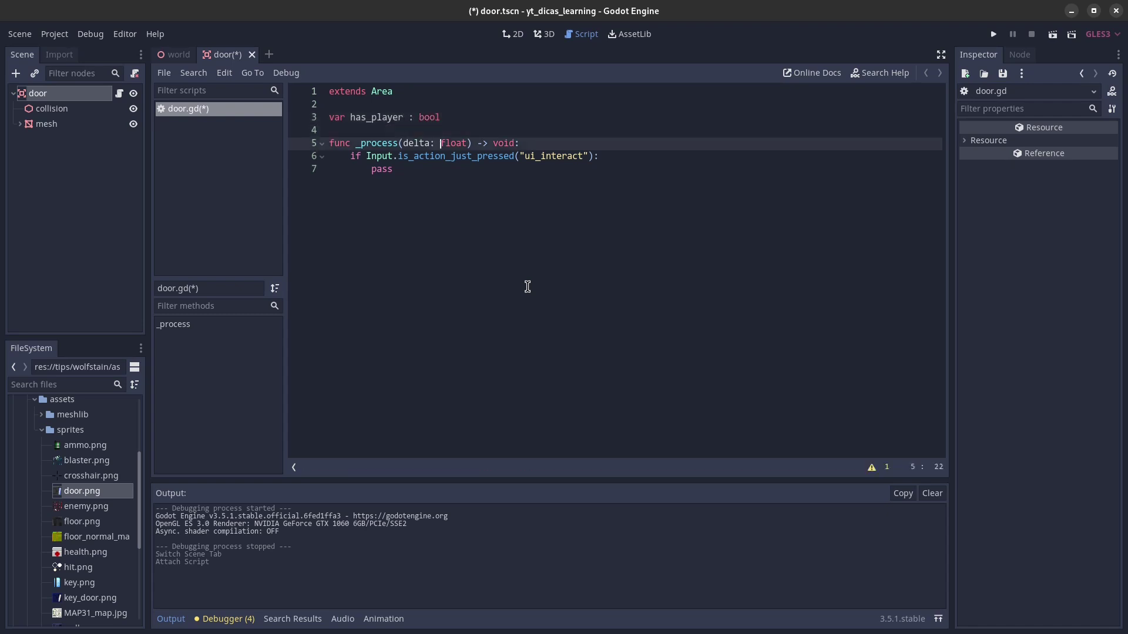
key(Down)
key(End)
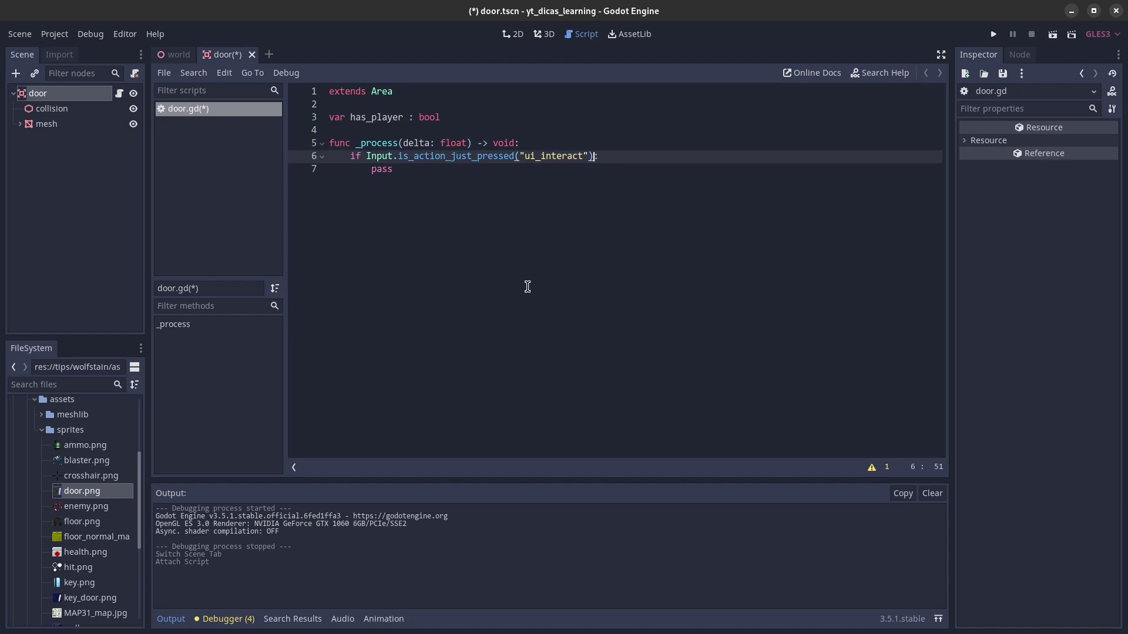
Append 'and has_player' to the ui_interact if condition
text(and has)
text(_)
key(Down)
key(Down)
key(Down)
key(Down)
key(Return)
key(Down)
Add 'func _open_door() -> void: pass' below _process and save the script
key(Return)
key(Return)
key(Return)
key(Return)
key(BackSpace)
text(func _on)
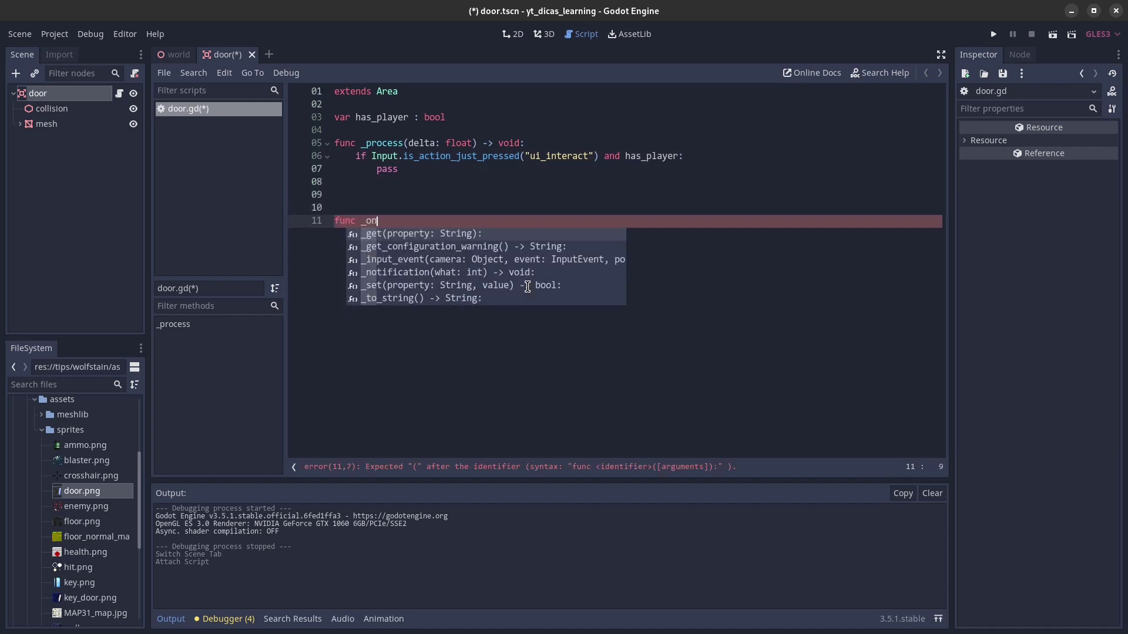
text(pen)
key(BackSpace)
key(BackSpace)
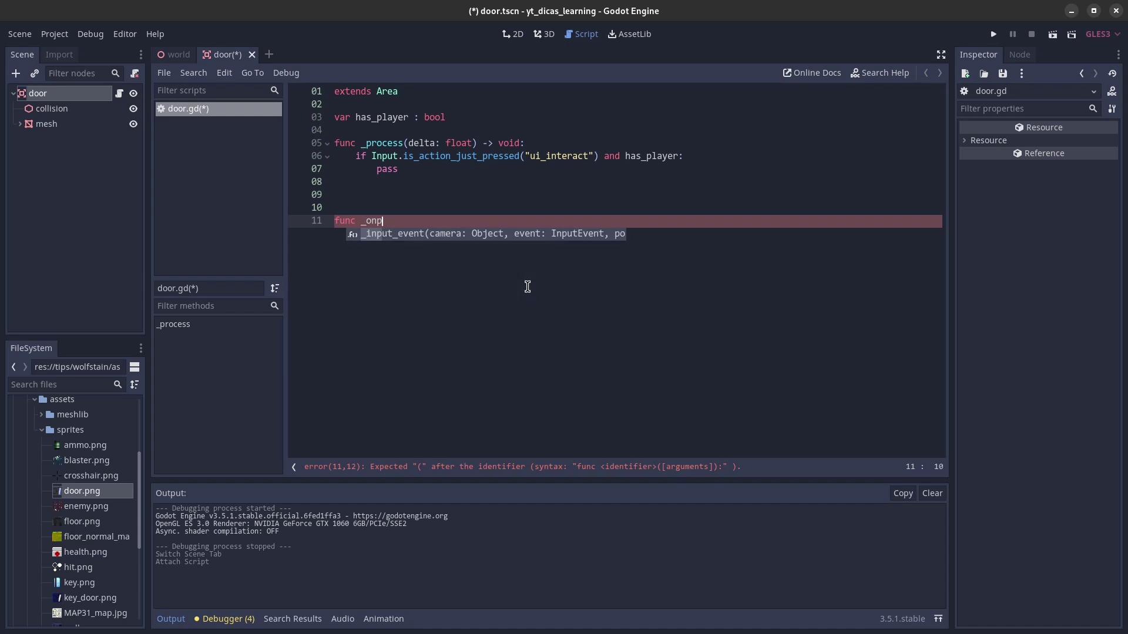
key(BackSpace)
key(BackSpace)
text(pen)
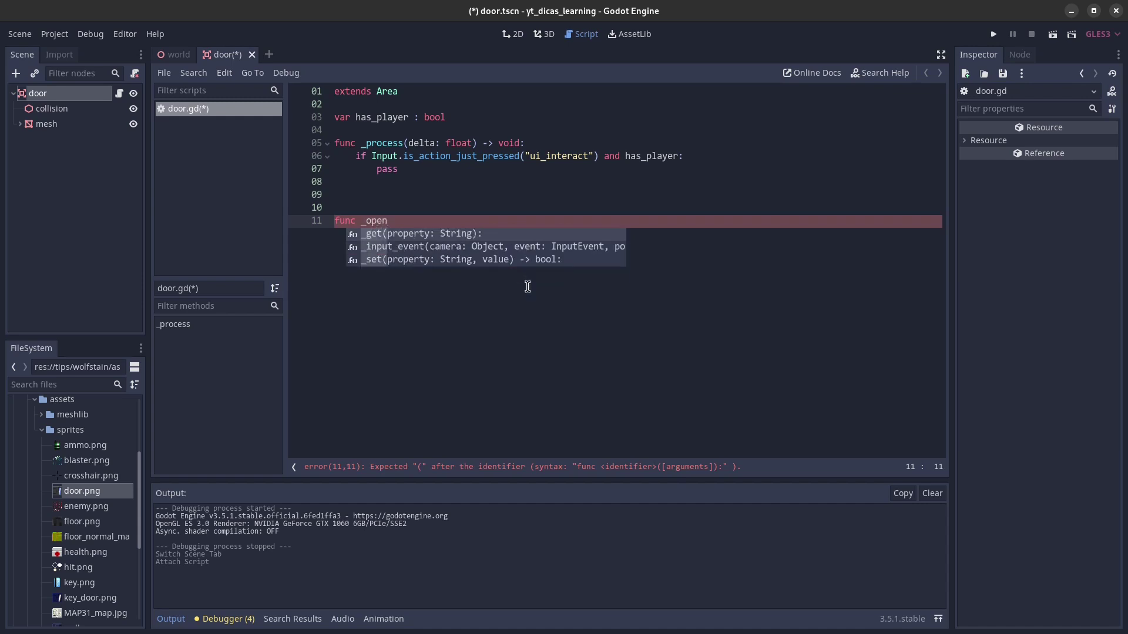
text(_door)
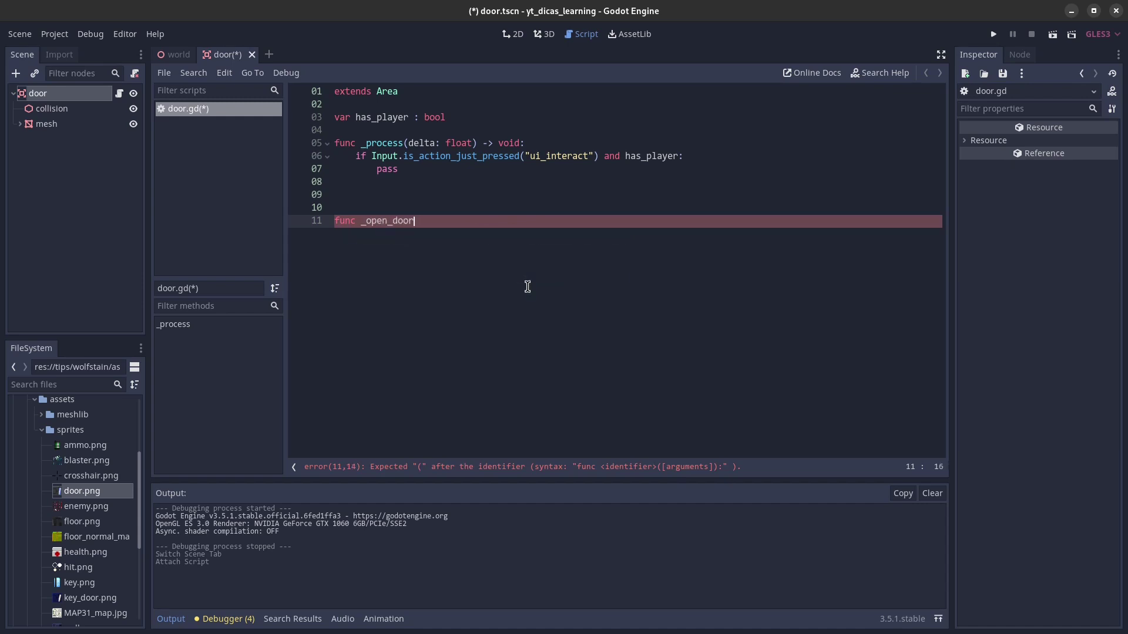
text(() -> void)
key(Return)
text(pass)
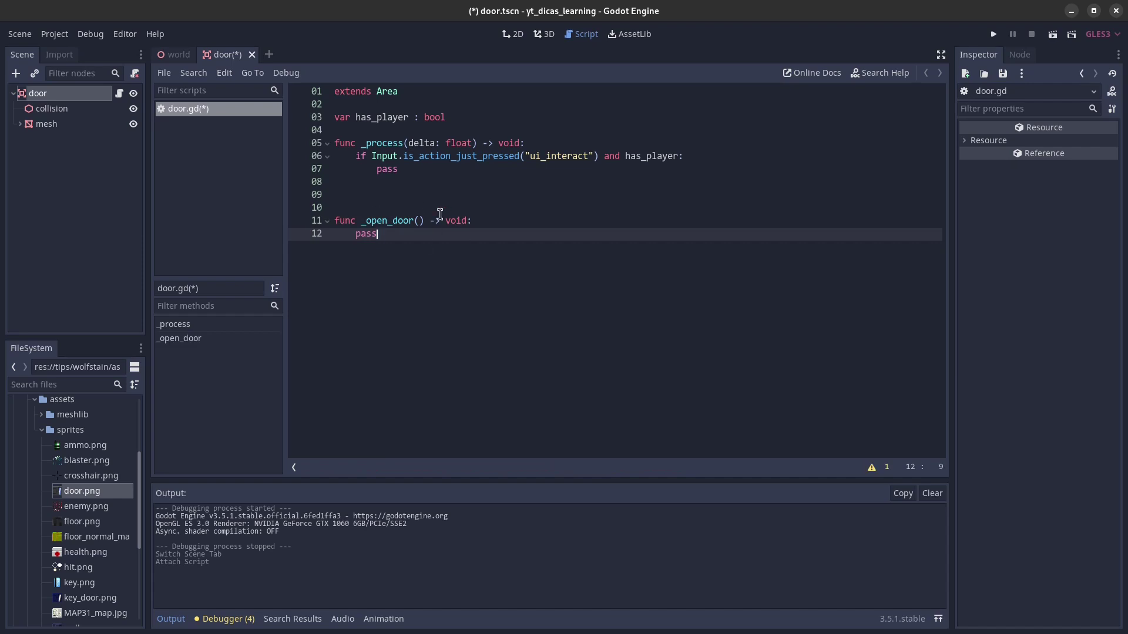
key(ctrl+s)
Connect the door's body_entered and body_exited signals to door.gd
click(95, 96)
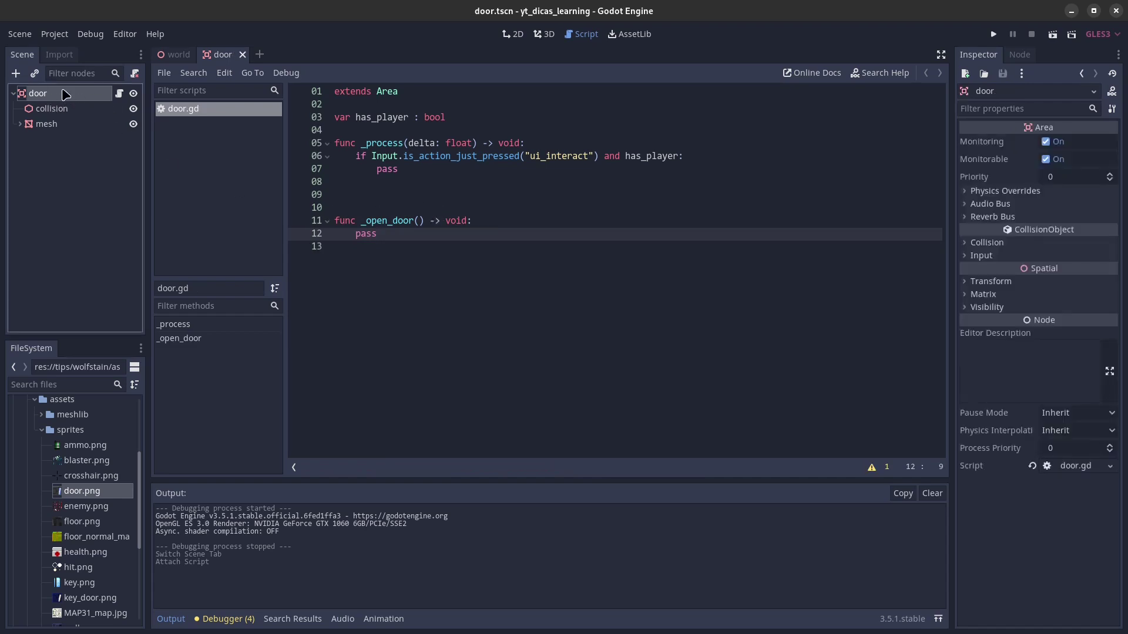
click(1020, 56)
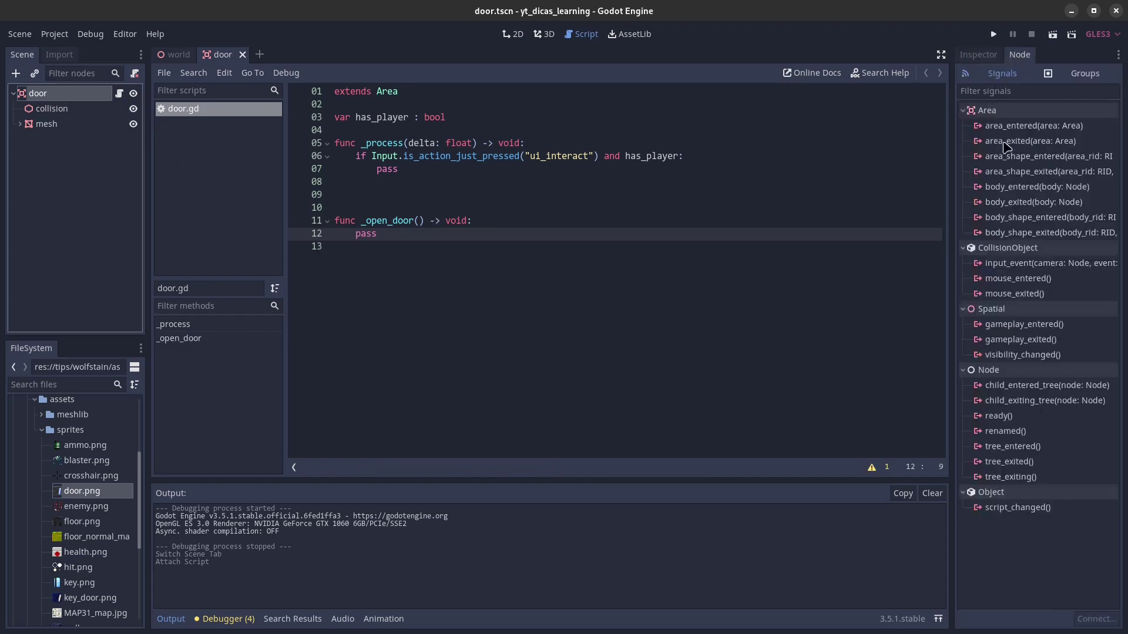
double_click(1038, 188)
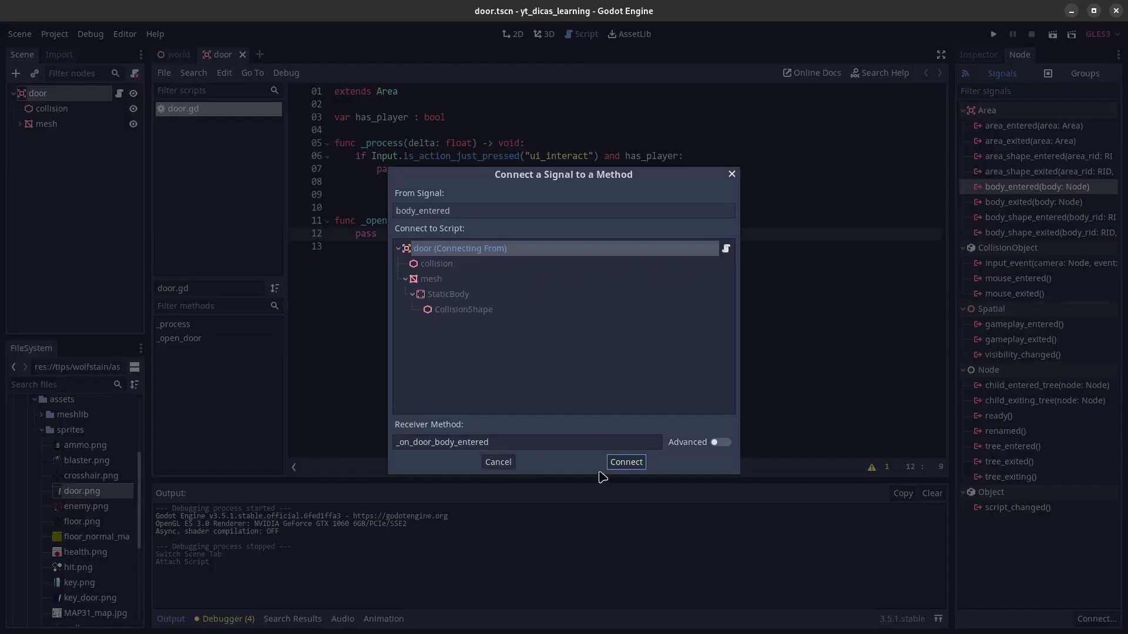
click(625, 464)
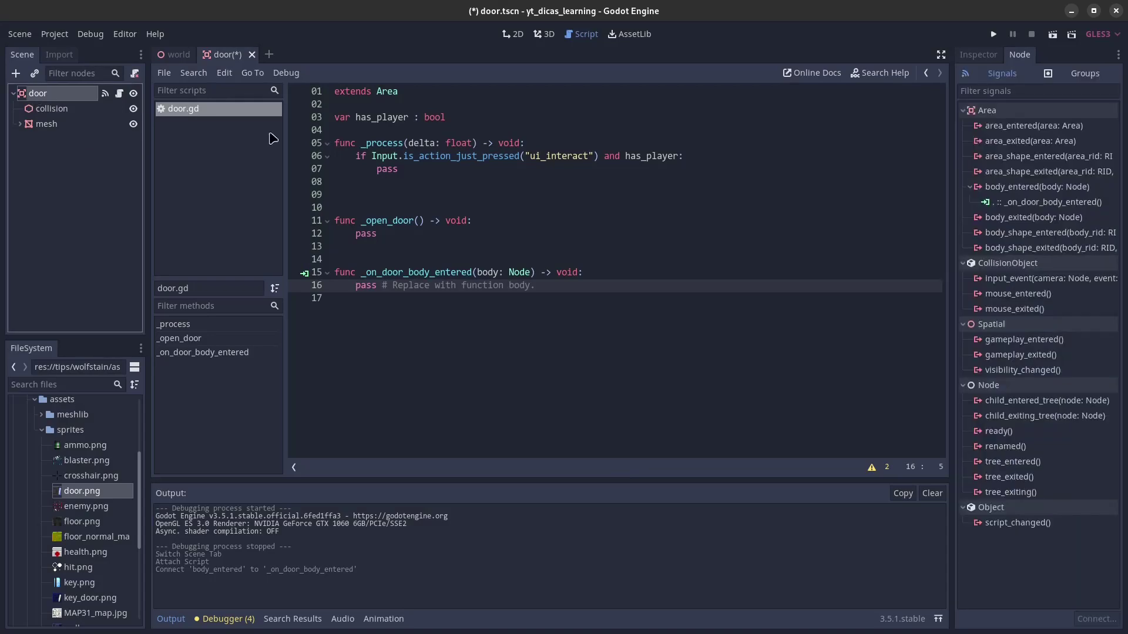
double_click(1041, 220)
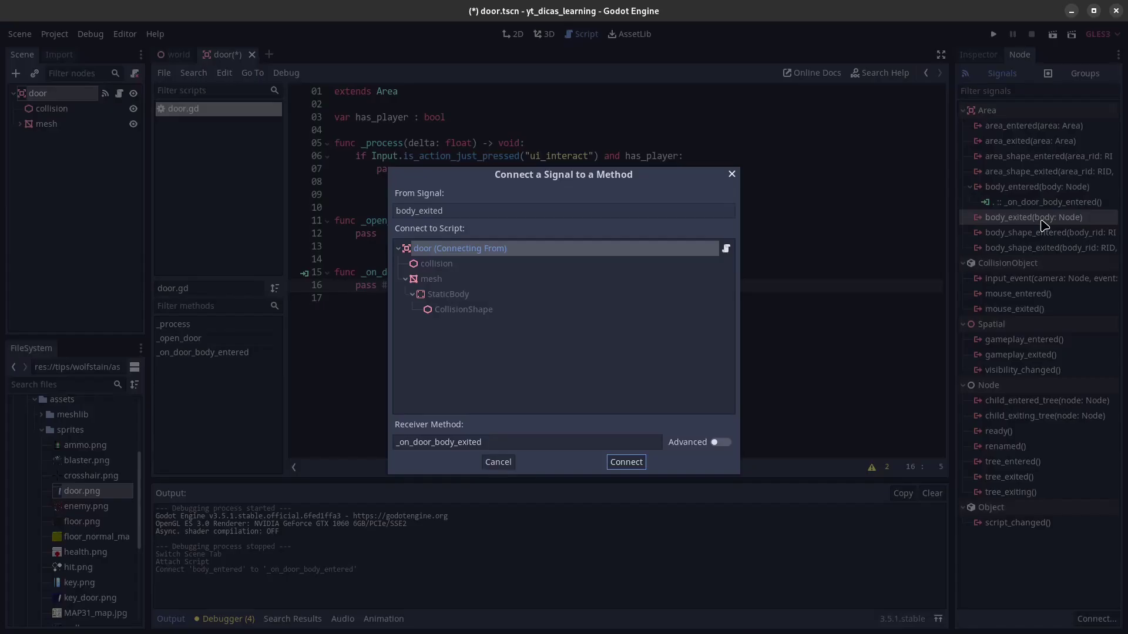
click(627, 463)
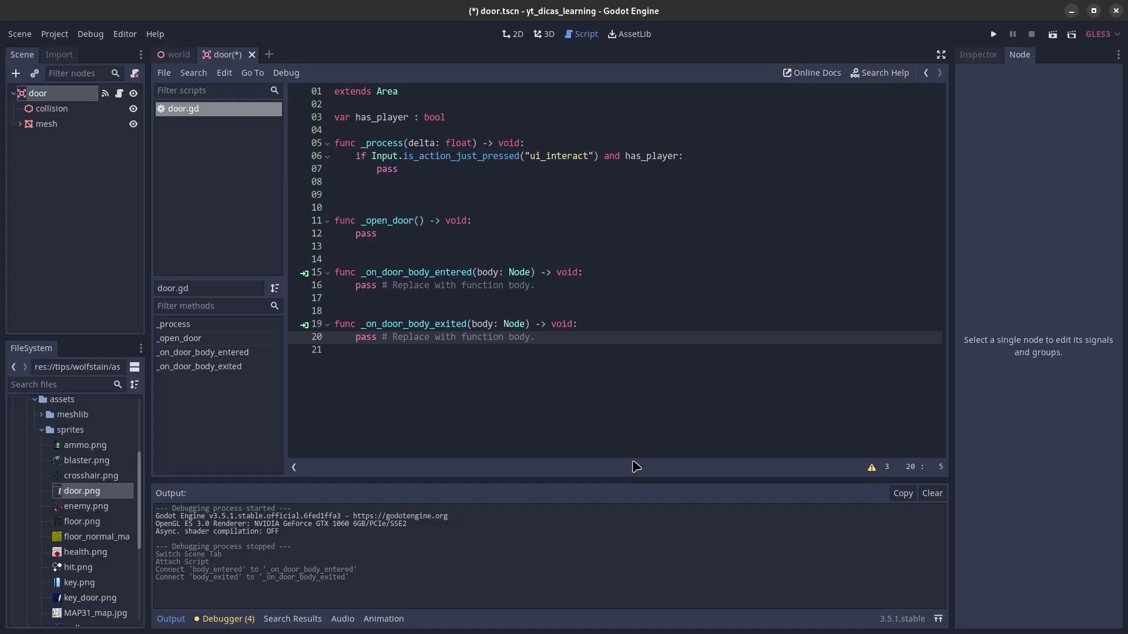
In the body_entered handler, replace pass with 'if body.name.match("player"): has_player = true'
drag(354, 285, 581, 287)
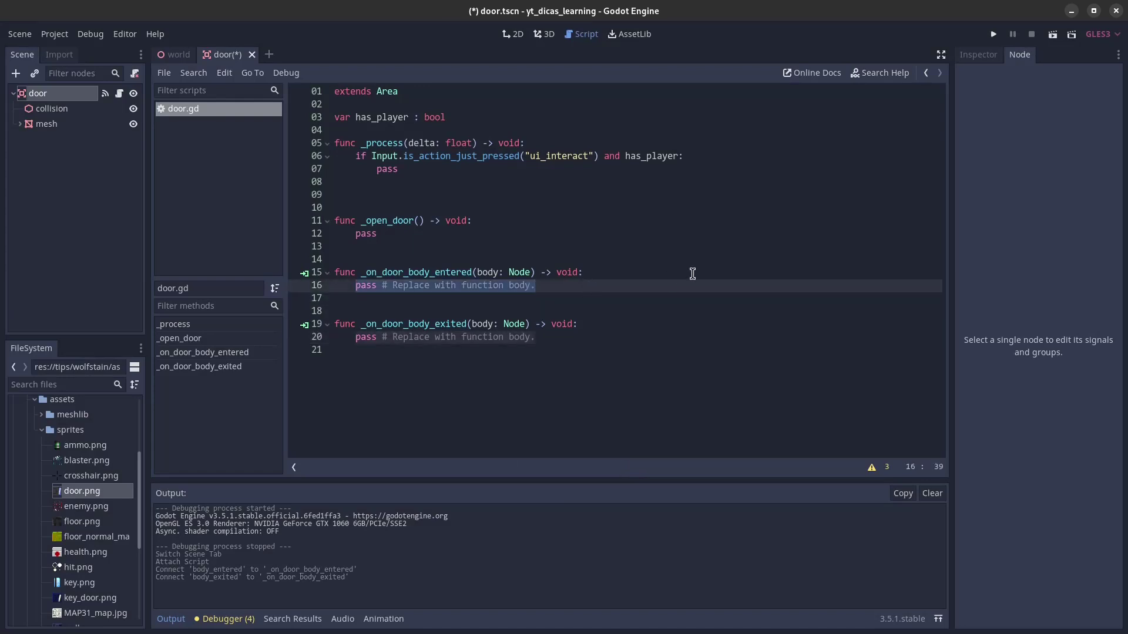
text(if)
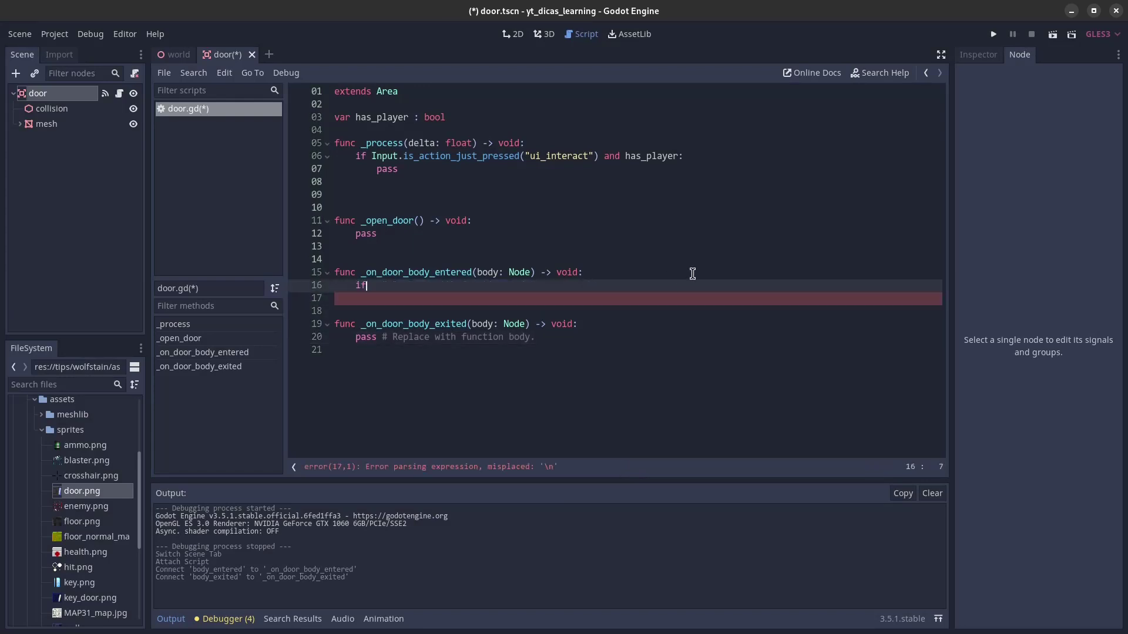
text( body.name)
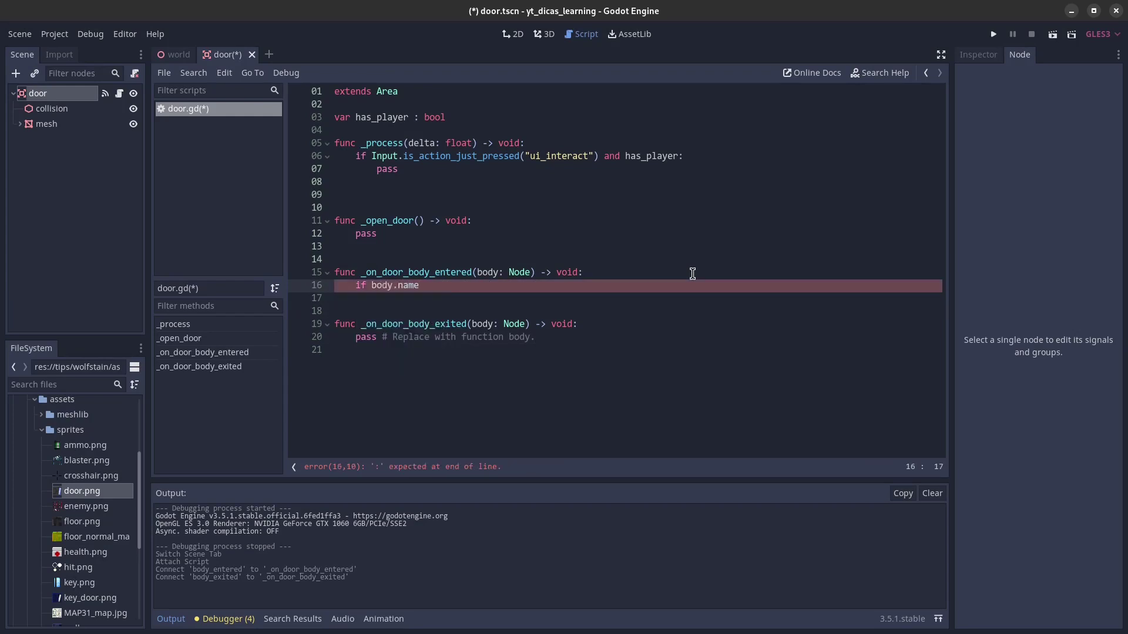
text(.ma)
key(Return)
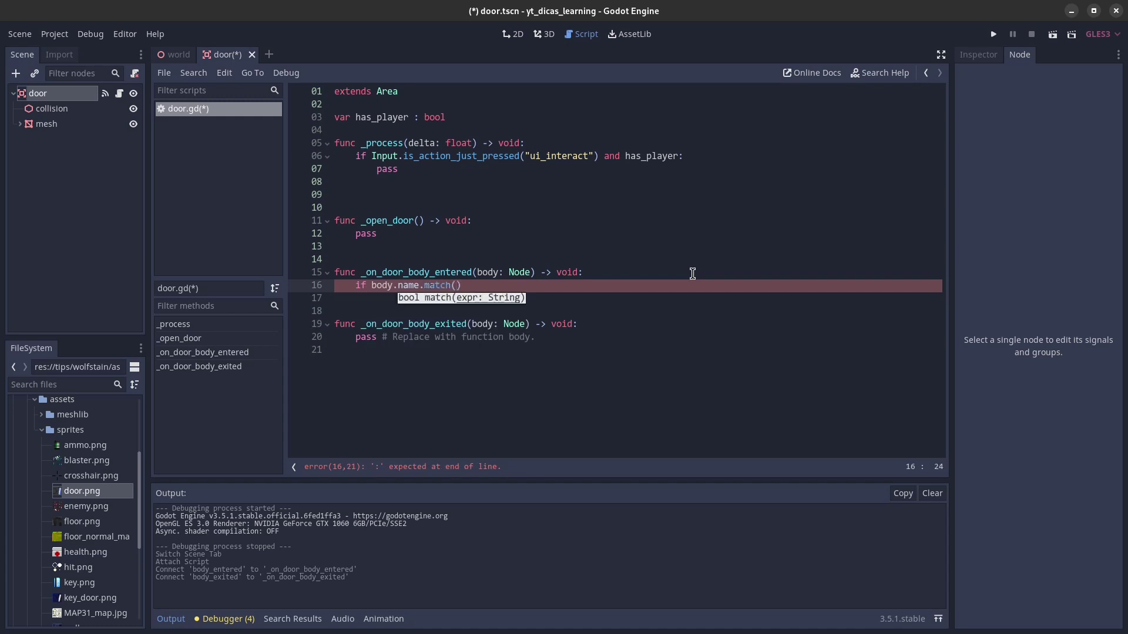
text("player)
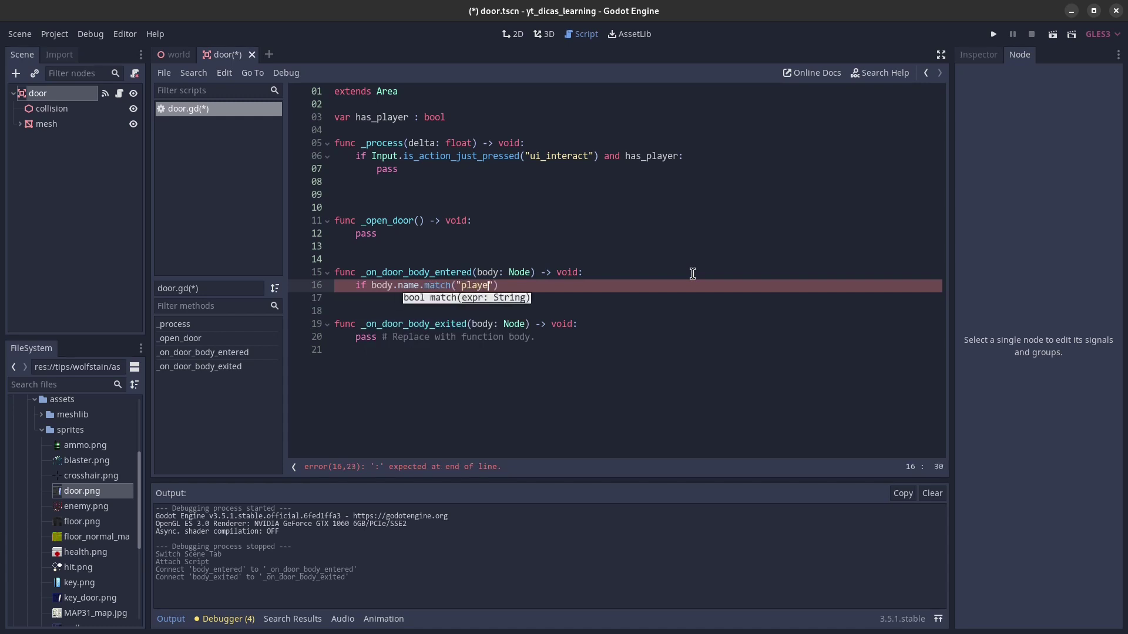
click(175, 59)
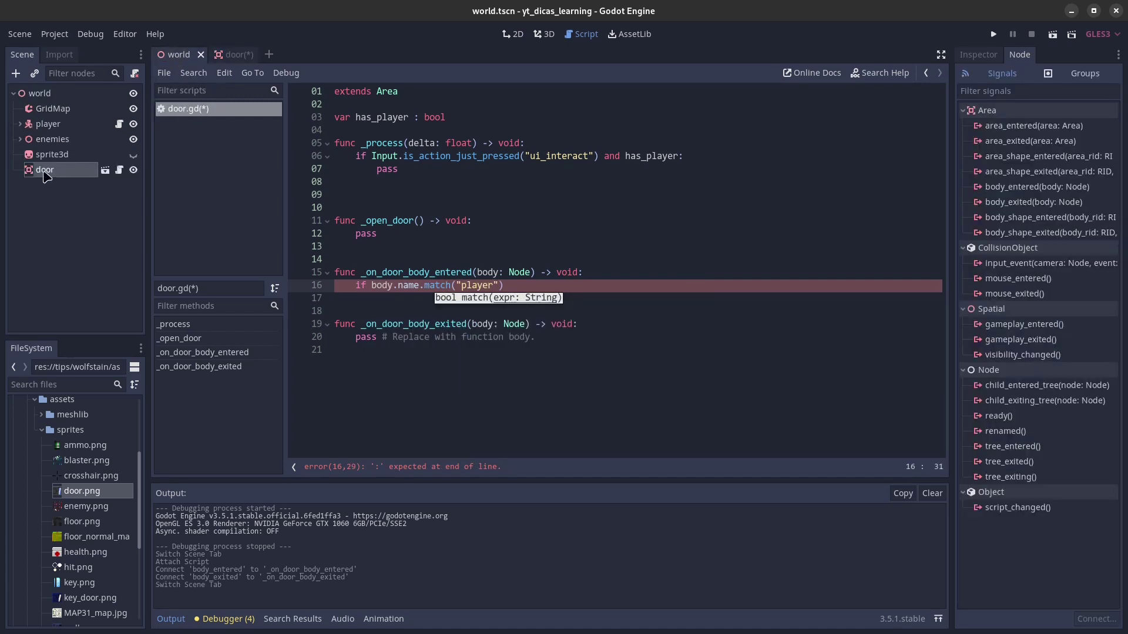
click(235, 59)
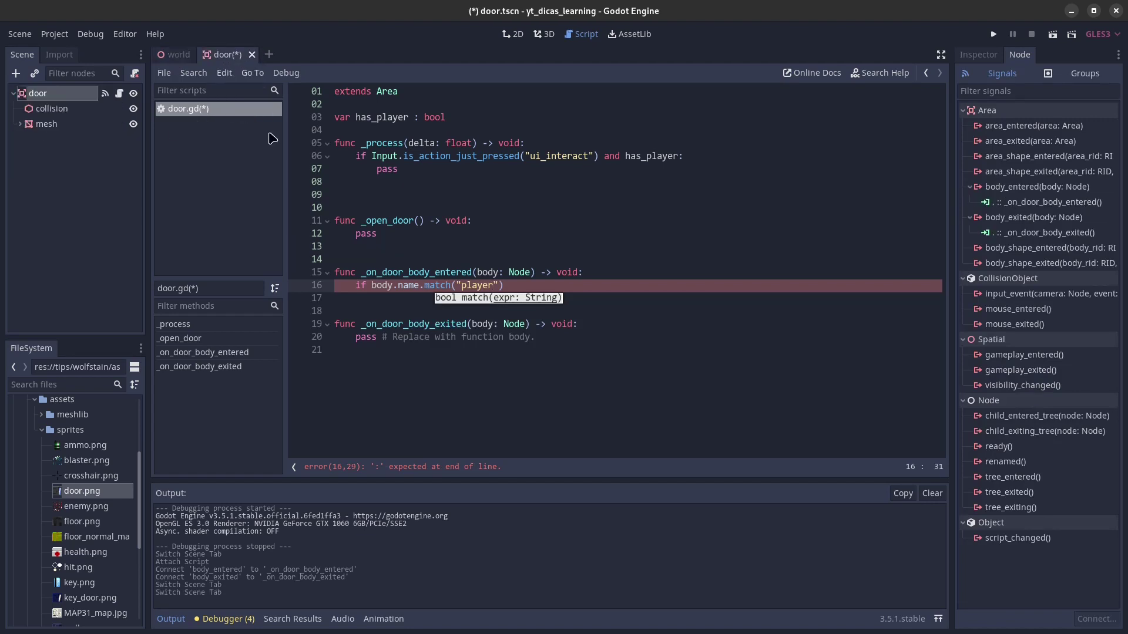
click(548, 286)
text(:)
key(Return)
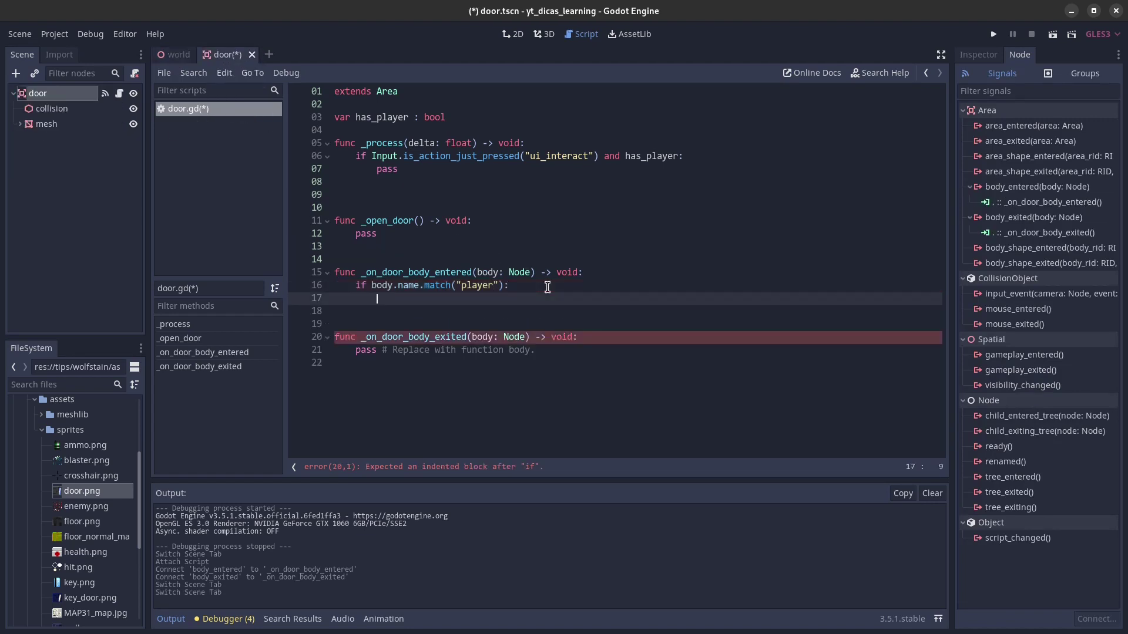
text(has)
key(Down)
key(Down)
key(Down)
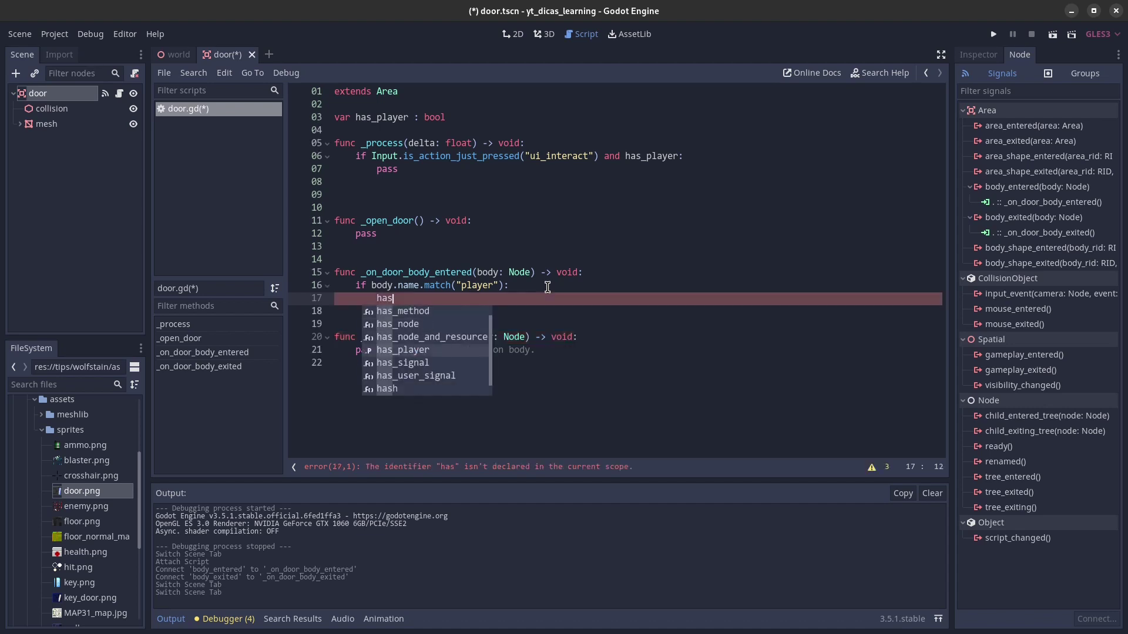
key(Down)
key(Up)
key(Return)
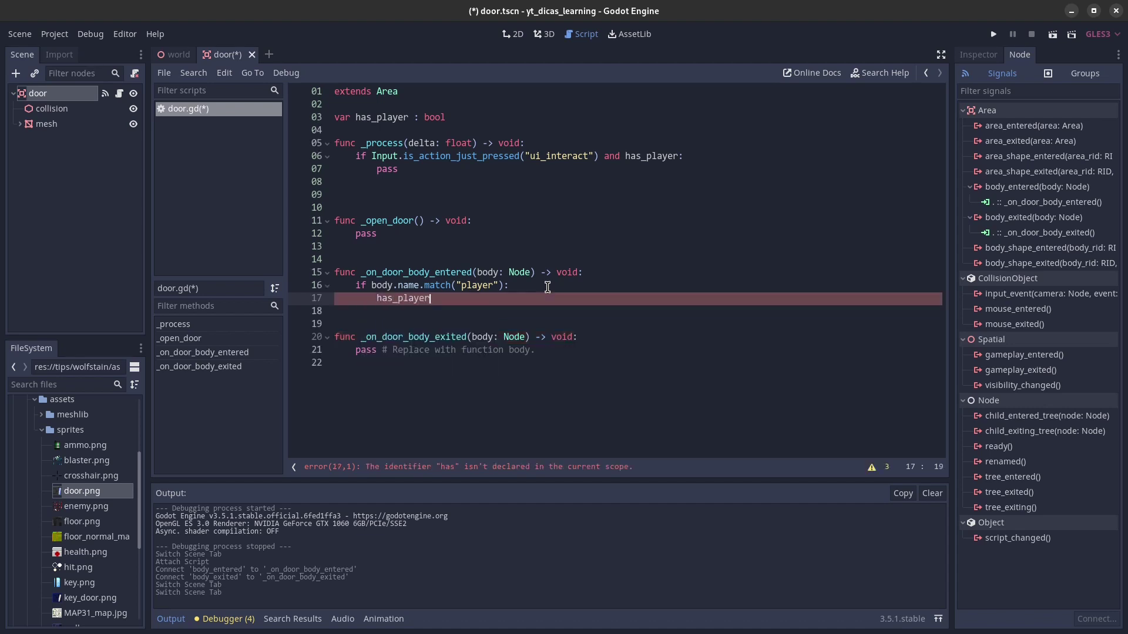
text( = true)
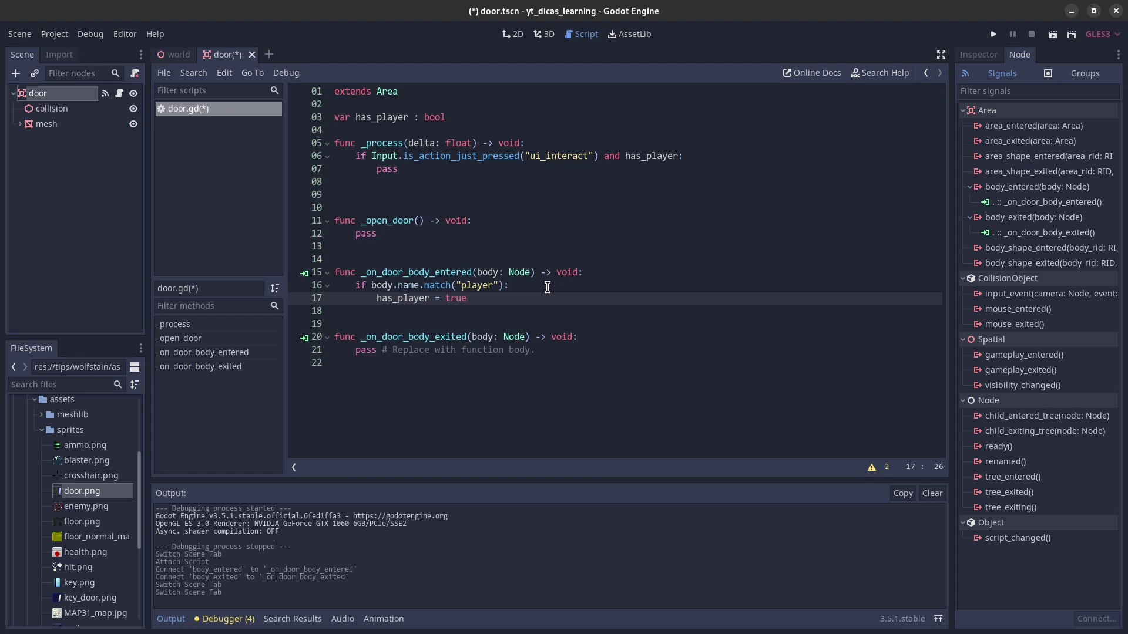
Copy the player check into the body_exited handler, setting has_player = false
key(Up)
key(shift+End)
key(shift+Down)
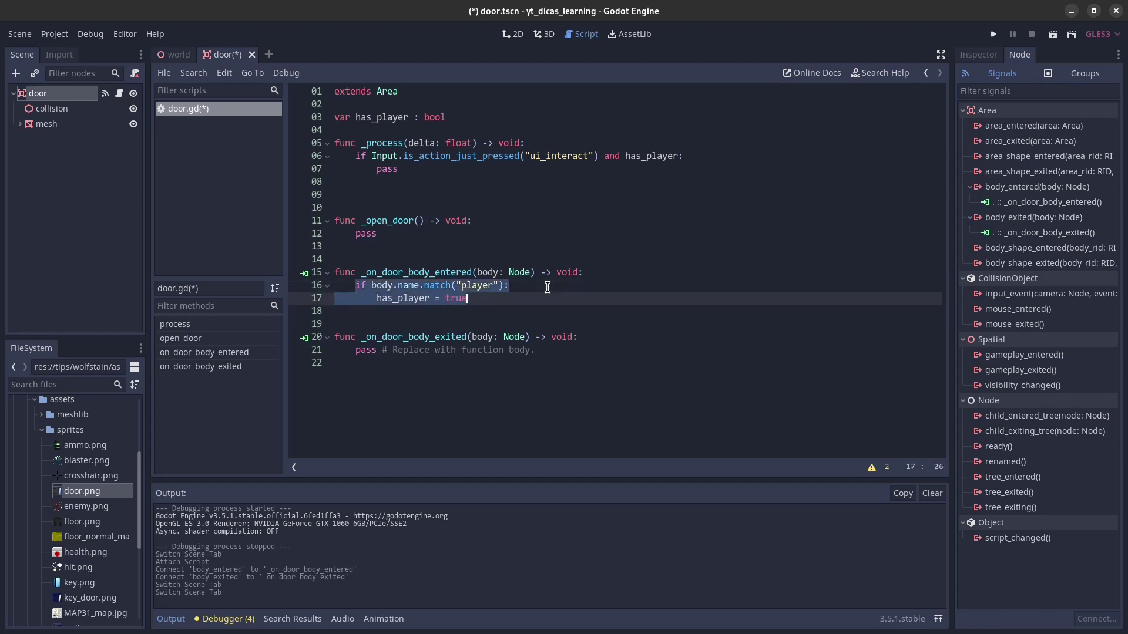
key(Down)
key(Down)
key(Down)
key(Down)
key(Home)
key(shift+End)
key(BackSpace)
key(ctrl+z)
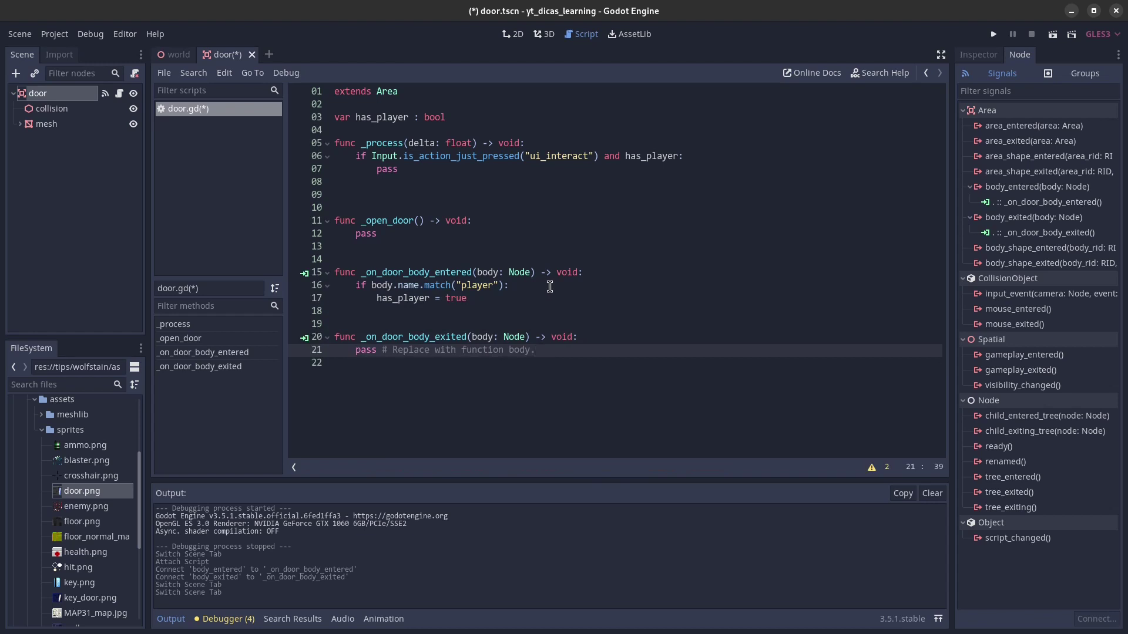
drag(355, 286, 483, 304)
key(ctrl+c)
drag(356, 350, 585, 352)
key(ctrl+v)
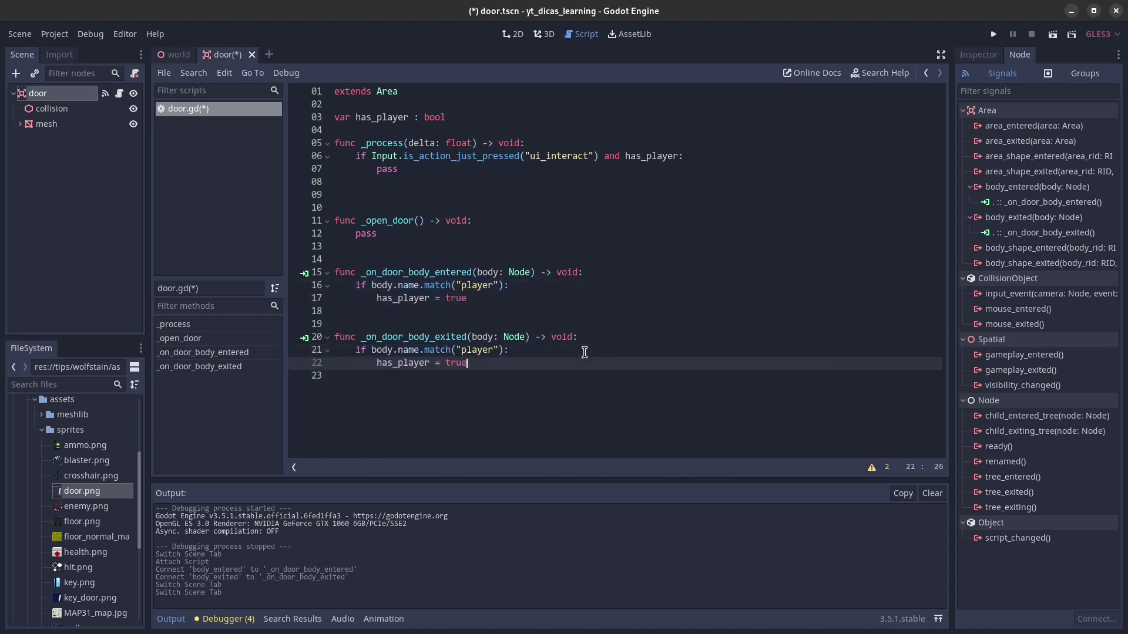
double_click(457, 363)
text(fa)
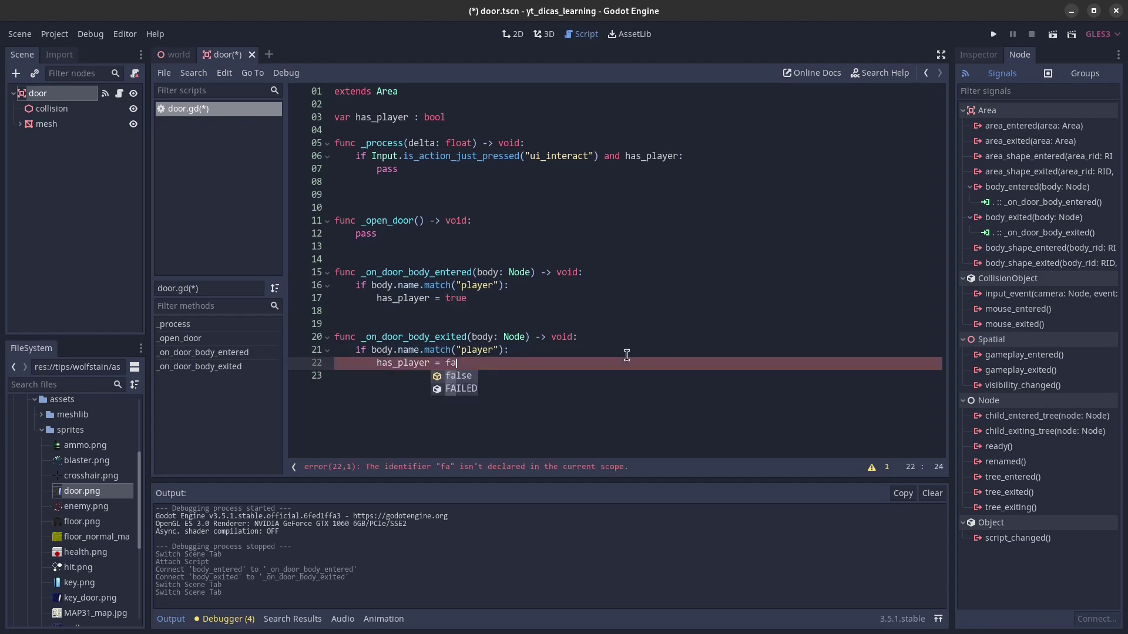
key(Return)
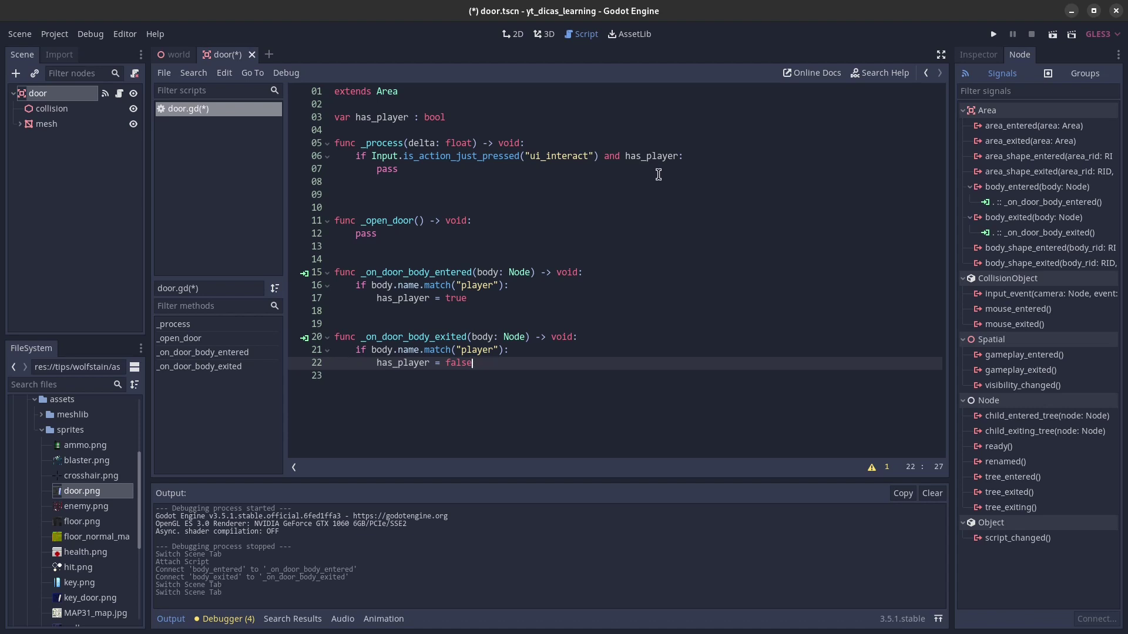
click(39, 96)
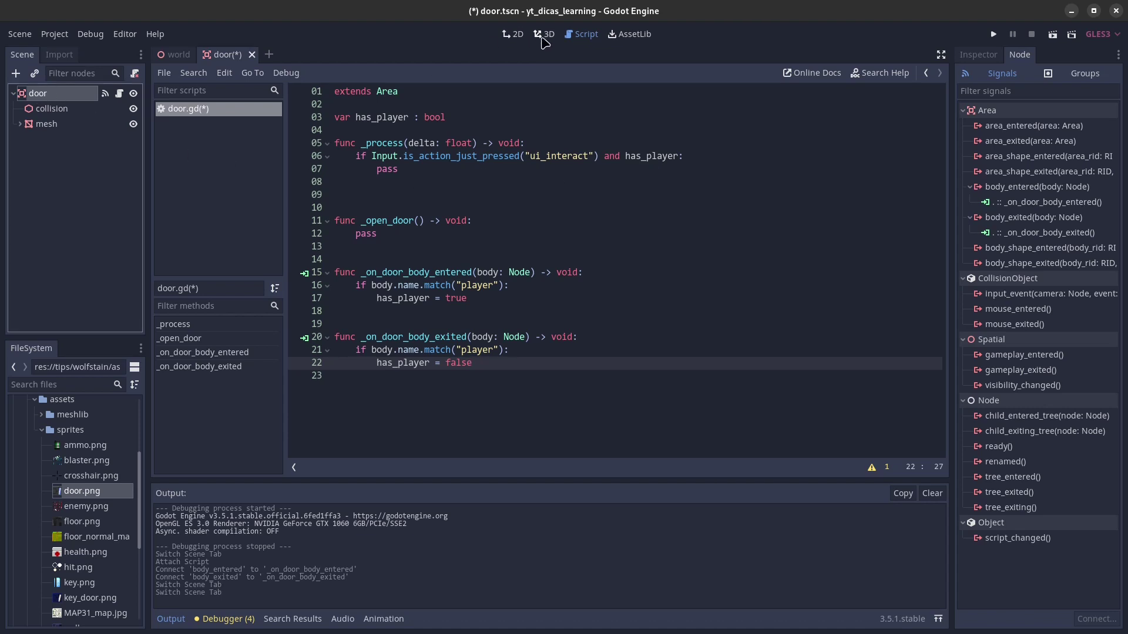
Add a Tween child node named 'tween' under the door, then reopen door.gd
click(544, 35)
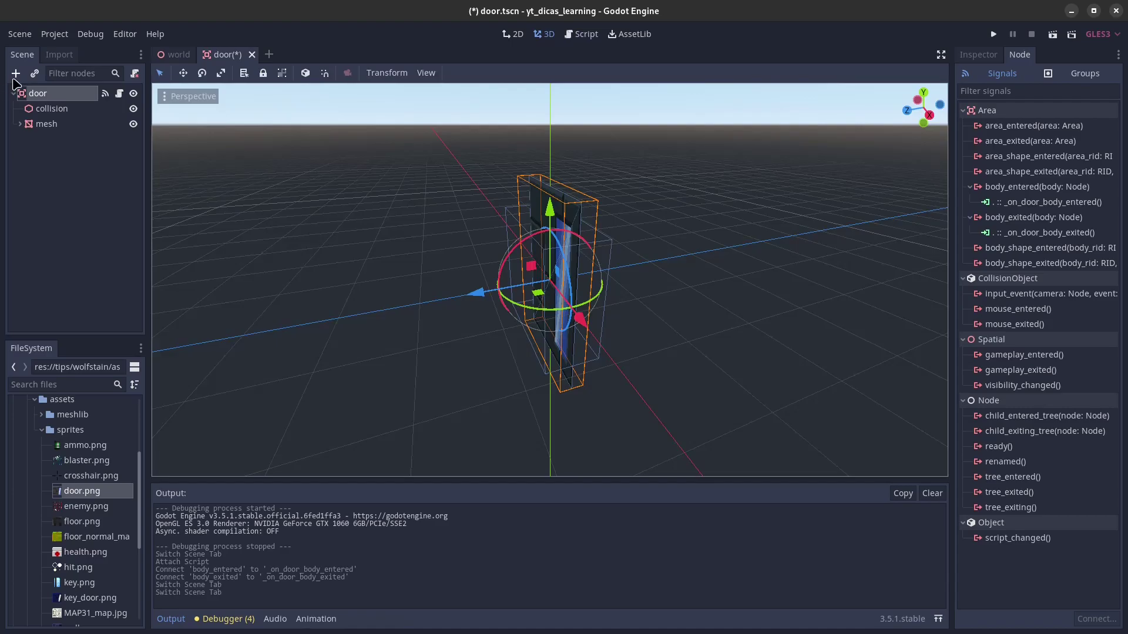
click(13, 78)
text(twe)
key(Return)
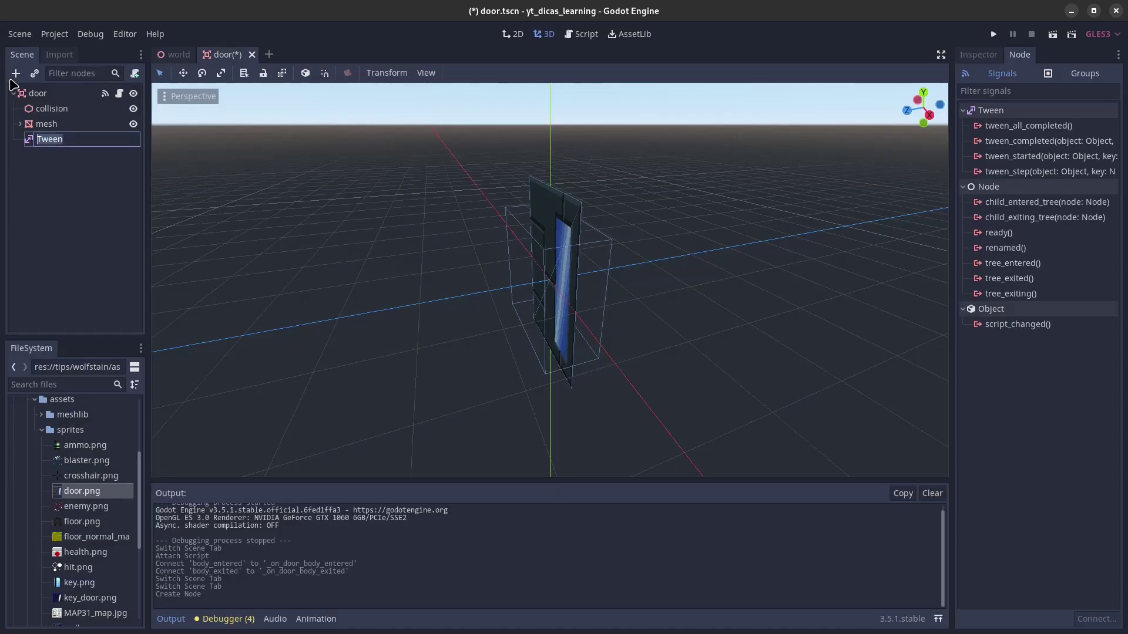
text(tween)
key(Return)
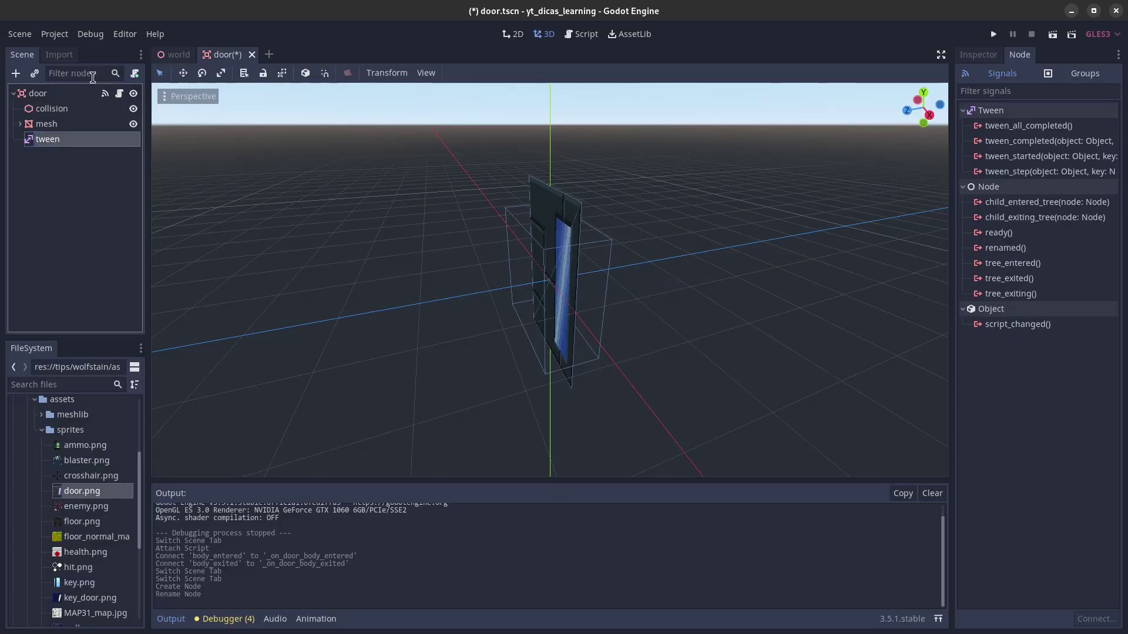
click(121, 94)
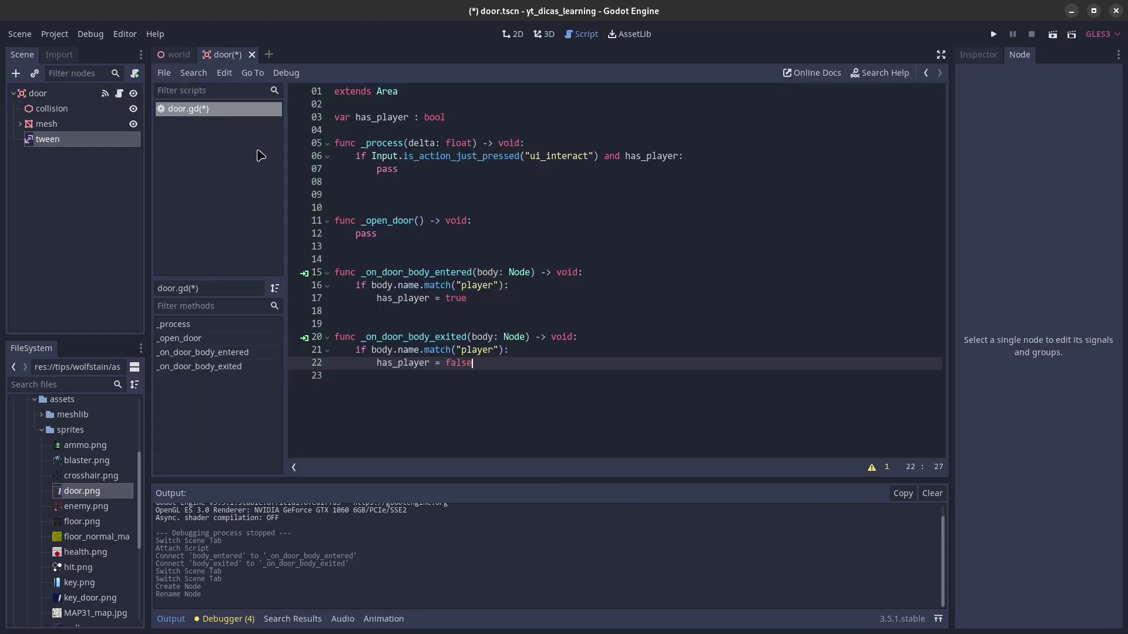
click(473, 120)
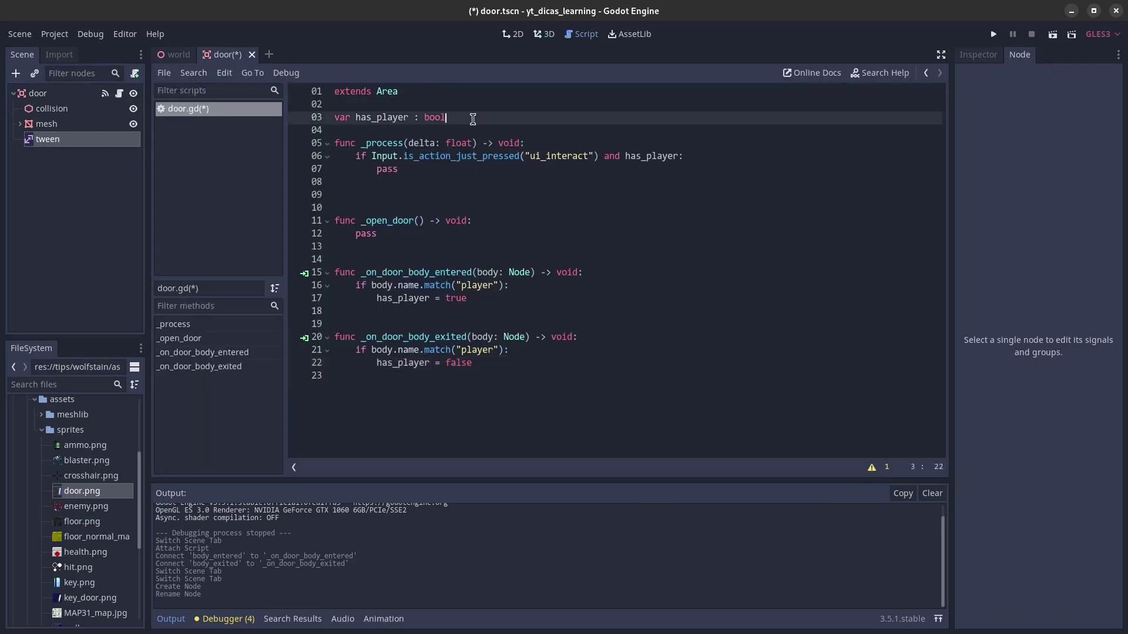
Add 'onready var tween: Tween = $tween' and begin tween.interpolate_property($mesh, in _open_door
key(Return)
key(Return)
drag(49, 141, 386, 144)
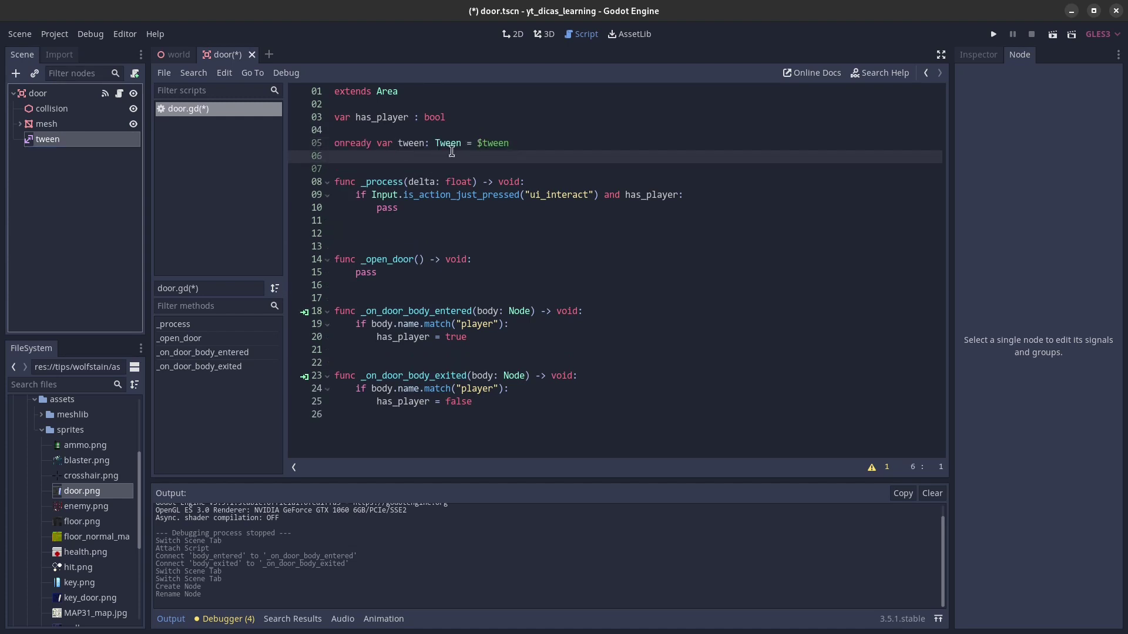
double_click(365, 272)
text(twe)
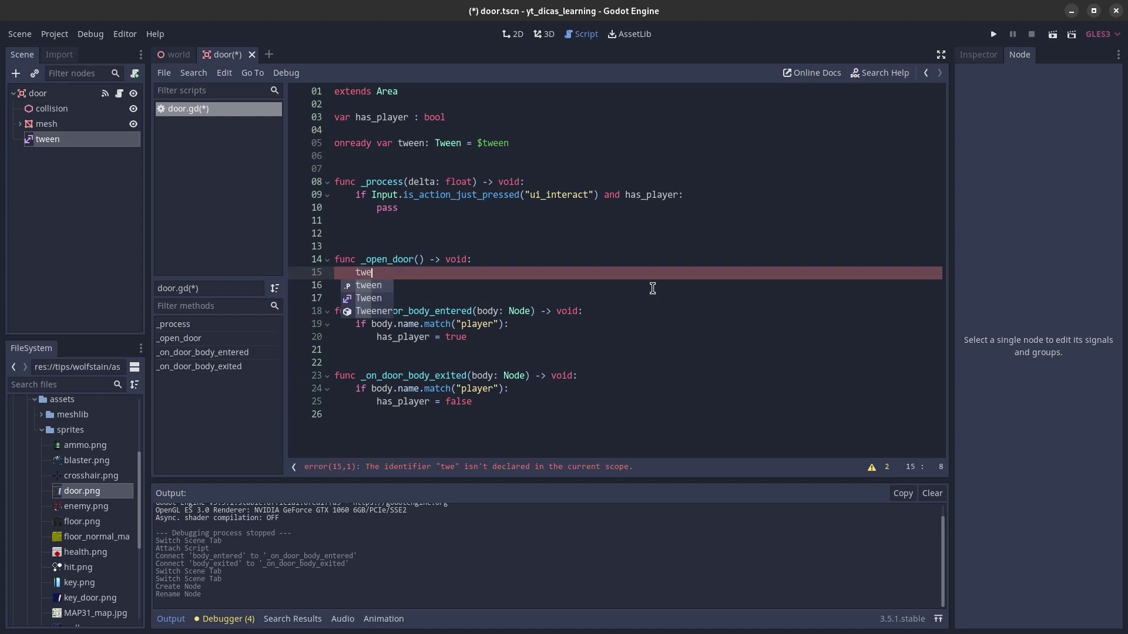
text(en.int)
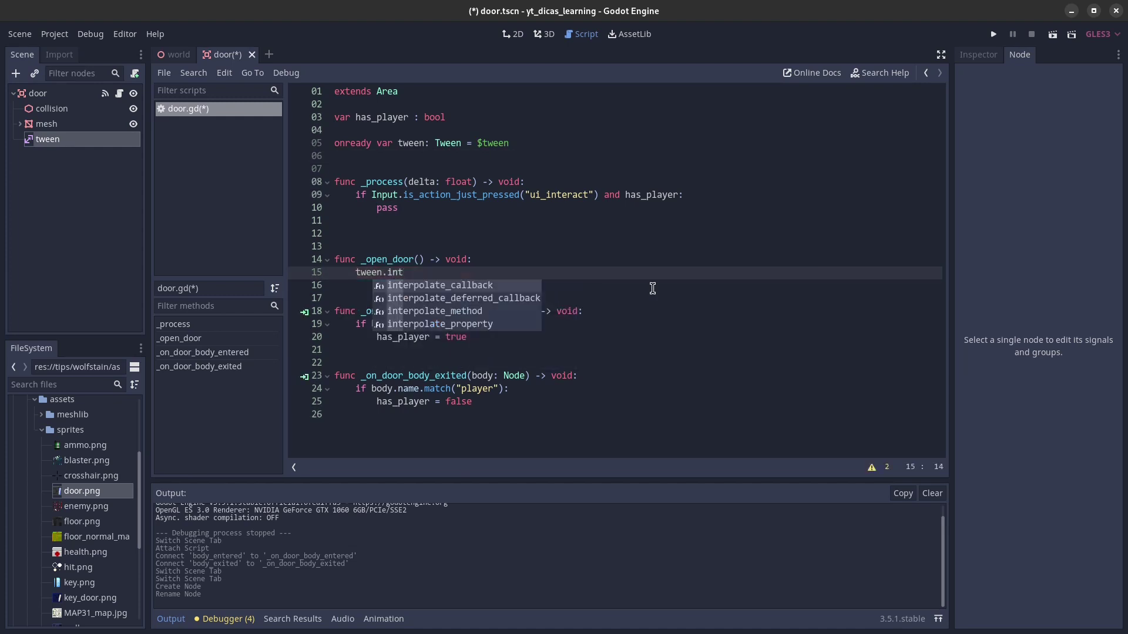
key(Down)
key(Down)
key(Down)
key(Return)
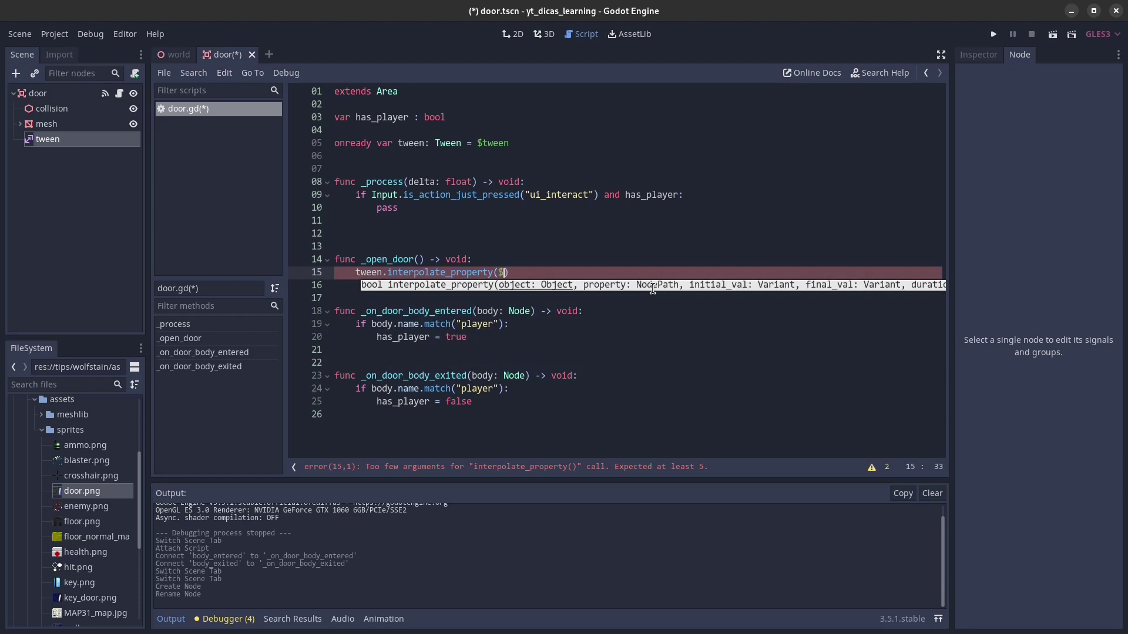
text(me)
key(Return)
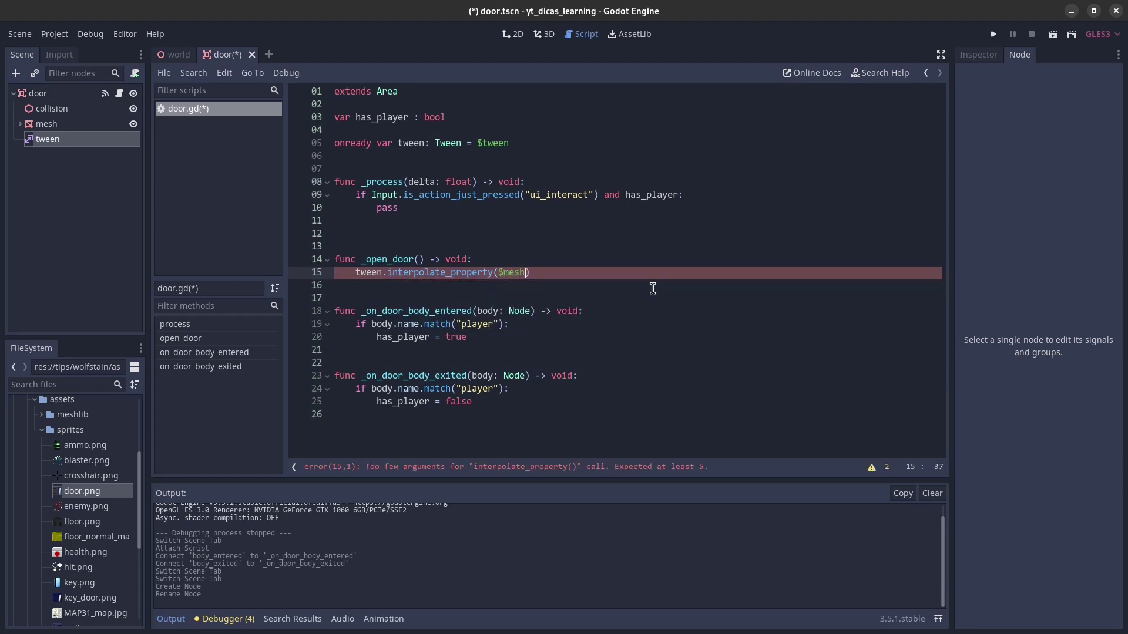
text(,)
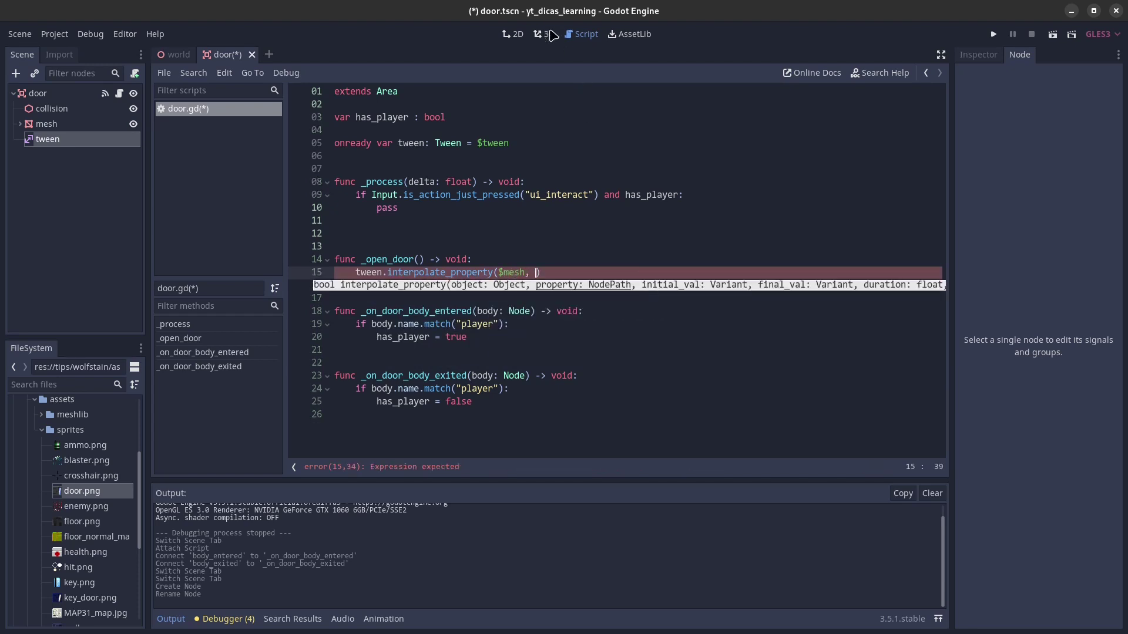
click(552, 37)
middle_drag(546, 244, 536, 278)
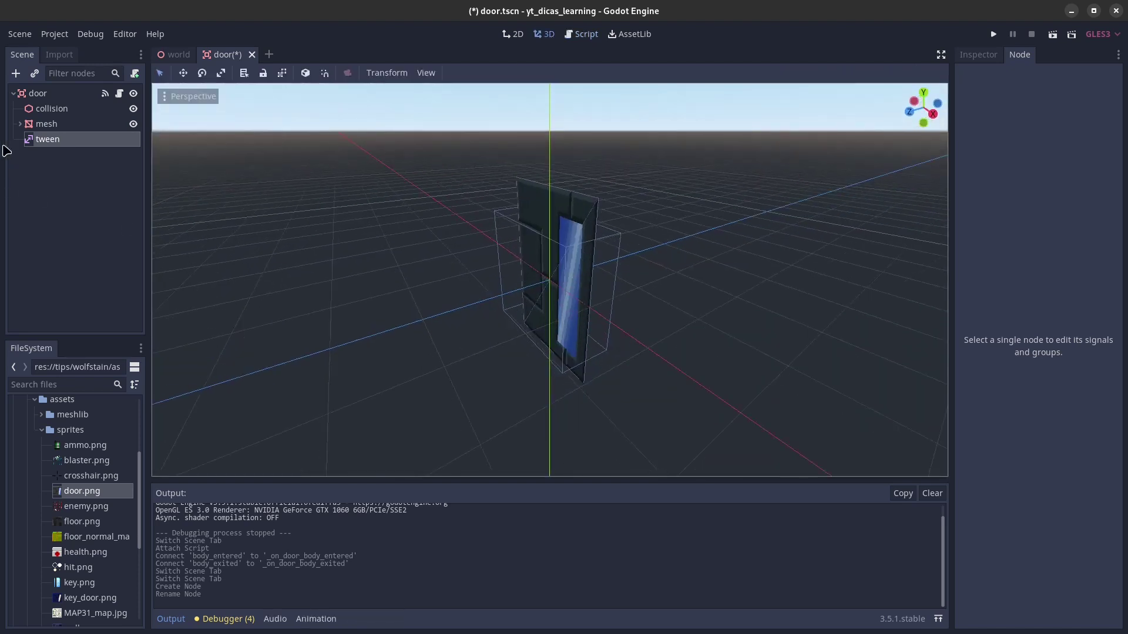
Select the mesh node and slide it along X to about -2 to preview the open position
click(46, 124)
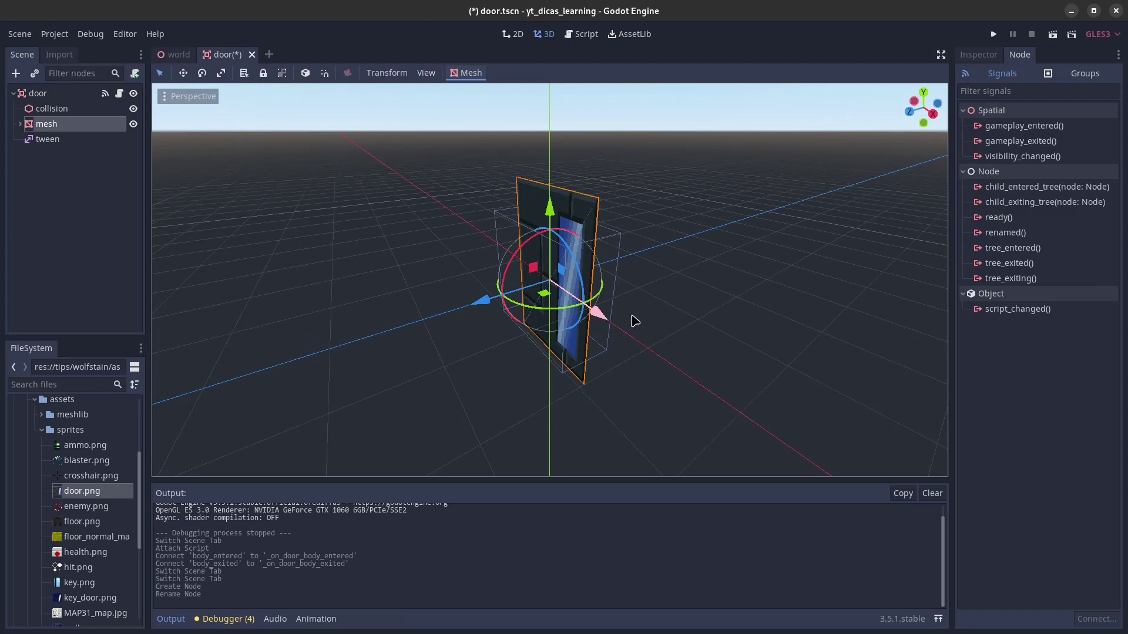
click(987, 55)
scroll(1017, 316, down, 5)
scroll(1017, 317, down, 5)
scroll(1013, 317, down, 5)
scroll(1010, 320, up, 2)
scroll(1007, 323, down, 4)
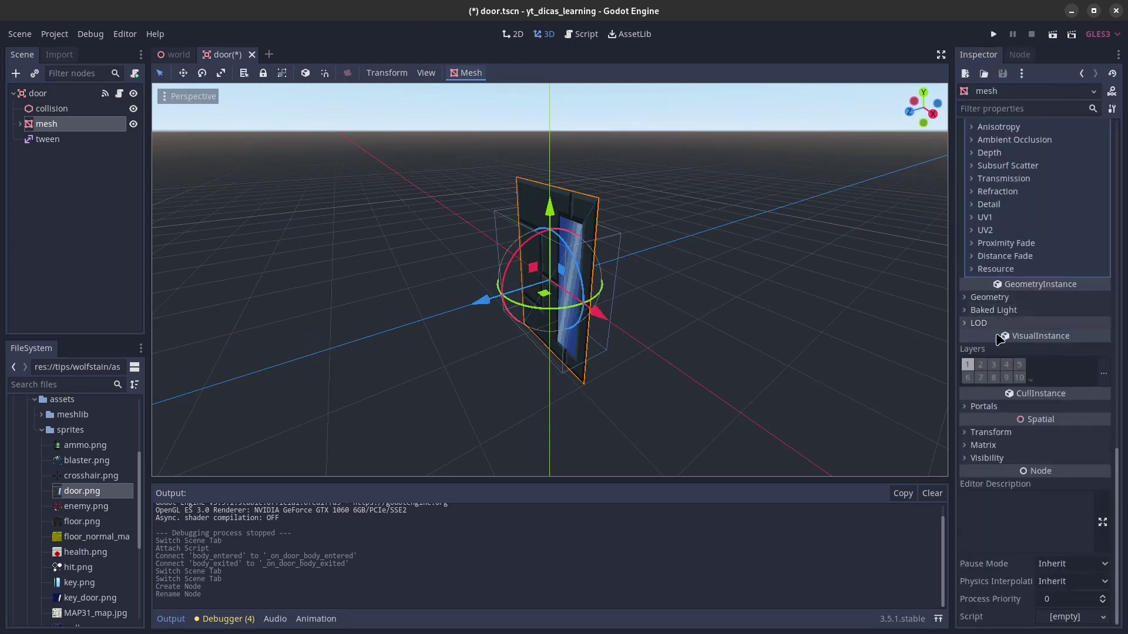
click(992, 433)
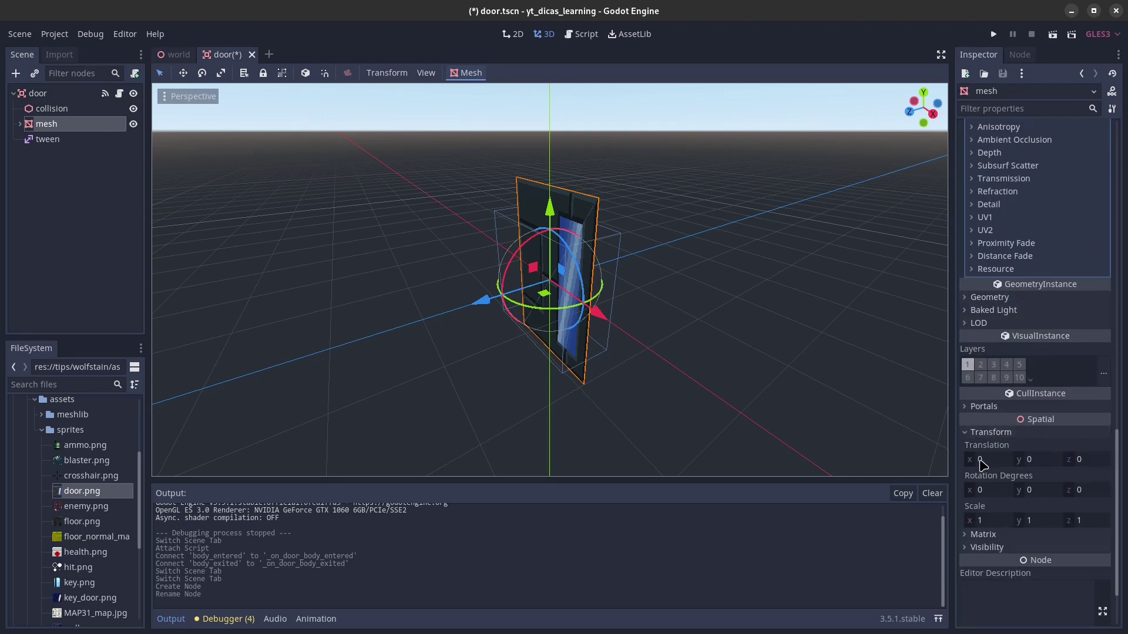
scroll(1000, 454, down, 2)
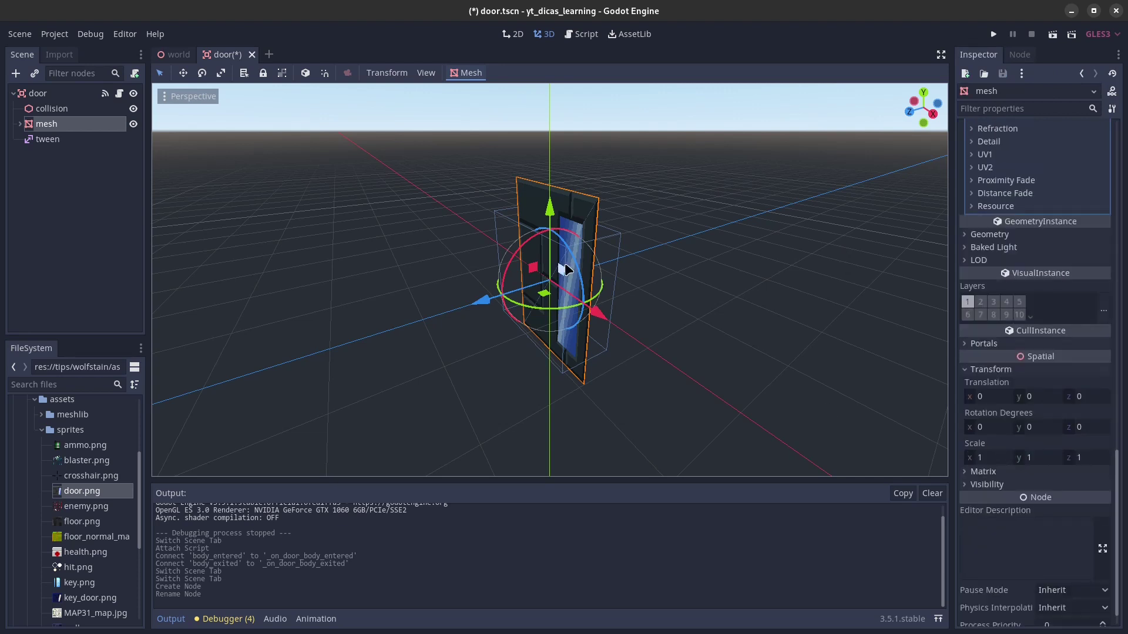
drag(602, 319, 578, 300)
mouse_move(579, 300)
middle_down()
mouse_move(652, 298)
mouse_move(587, 279)
middle_up()
drag(588, 284, 498, 292)
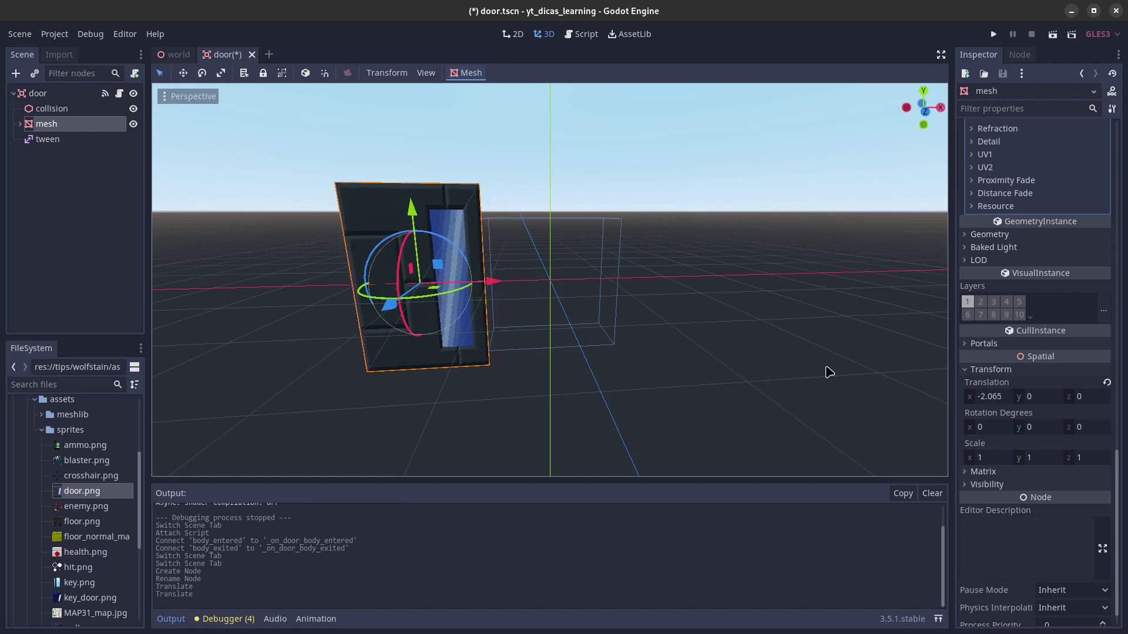
Reset the mesh's Translation X to 0 and return to door.gd
click(1006, 393)
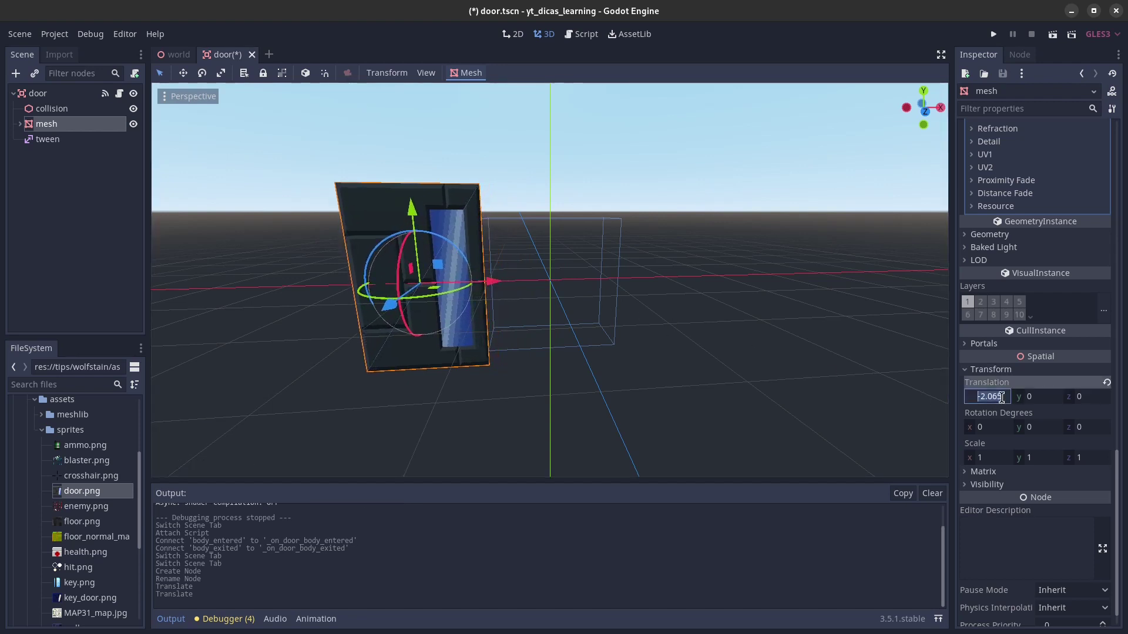
text(0)
key(Return)
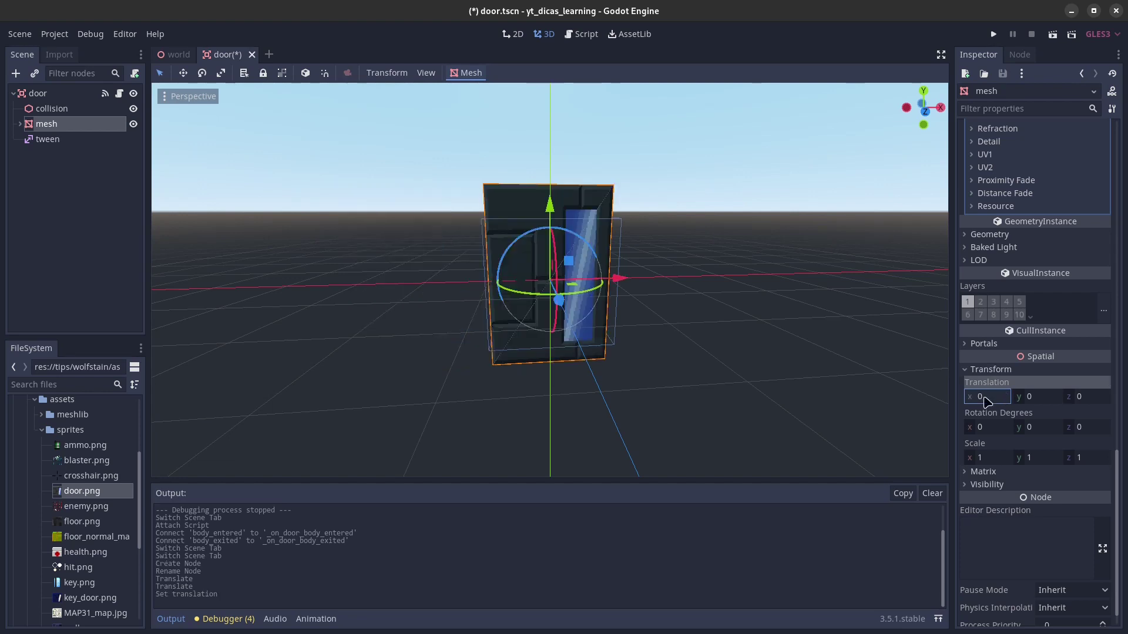
click(586, 35)
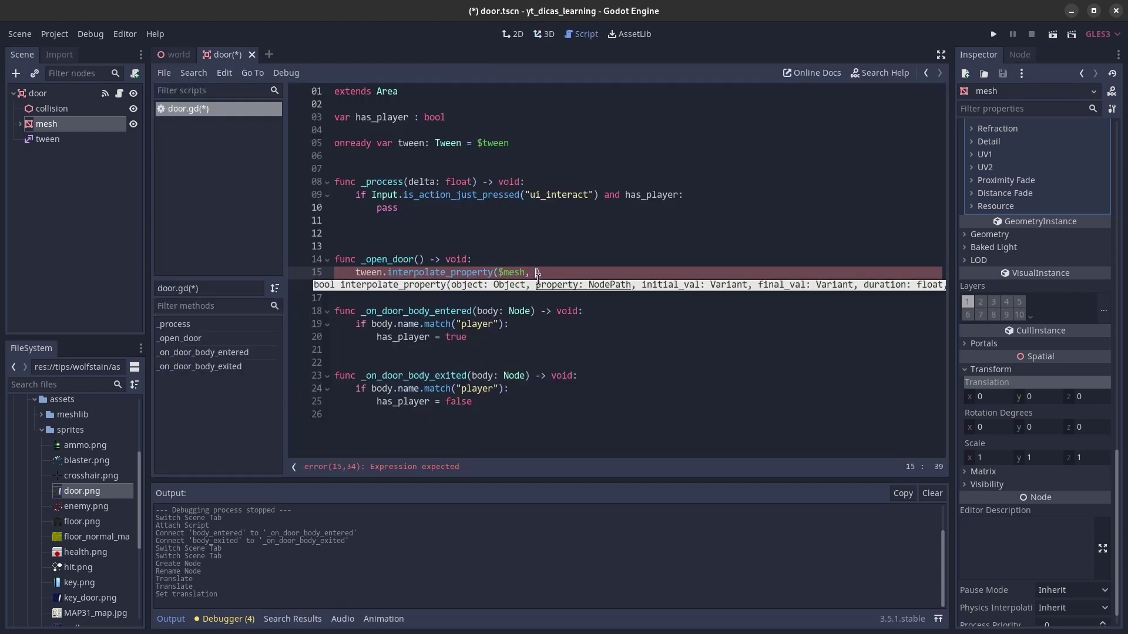
Tween the mesh's translation:x from 0 to -2 over 1 s with TRANS_LINEAR, add tween.start(), and save
key(Left)
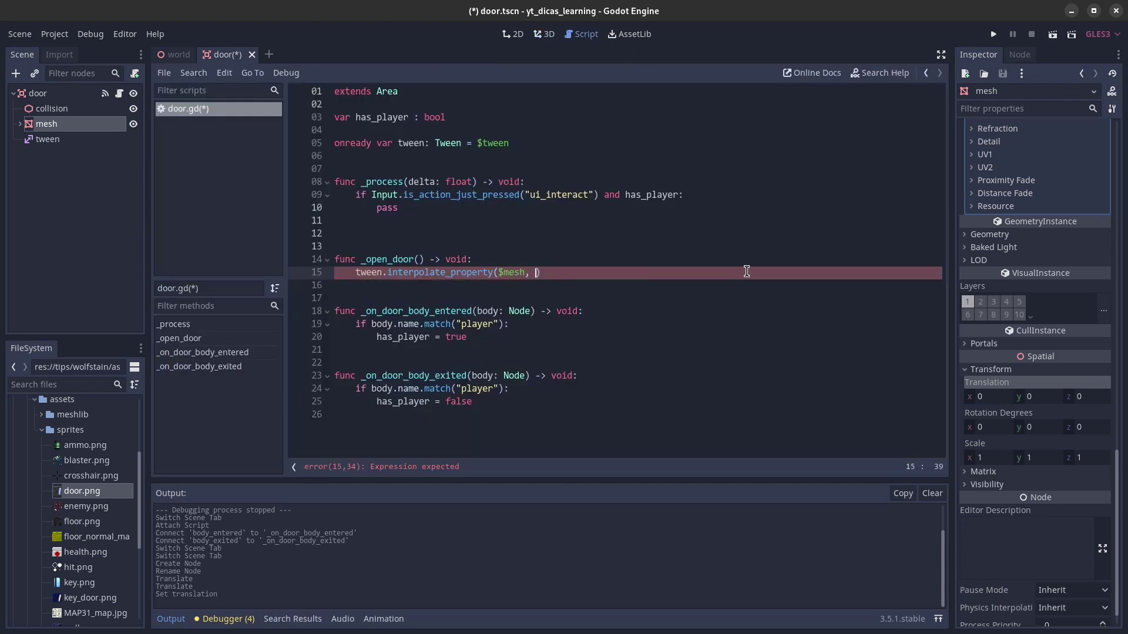
text("translation)
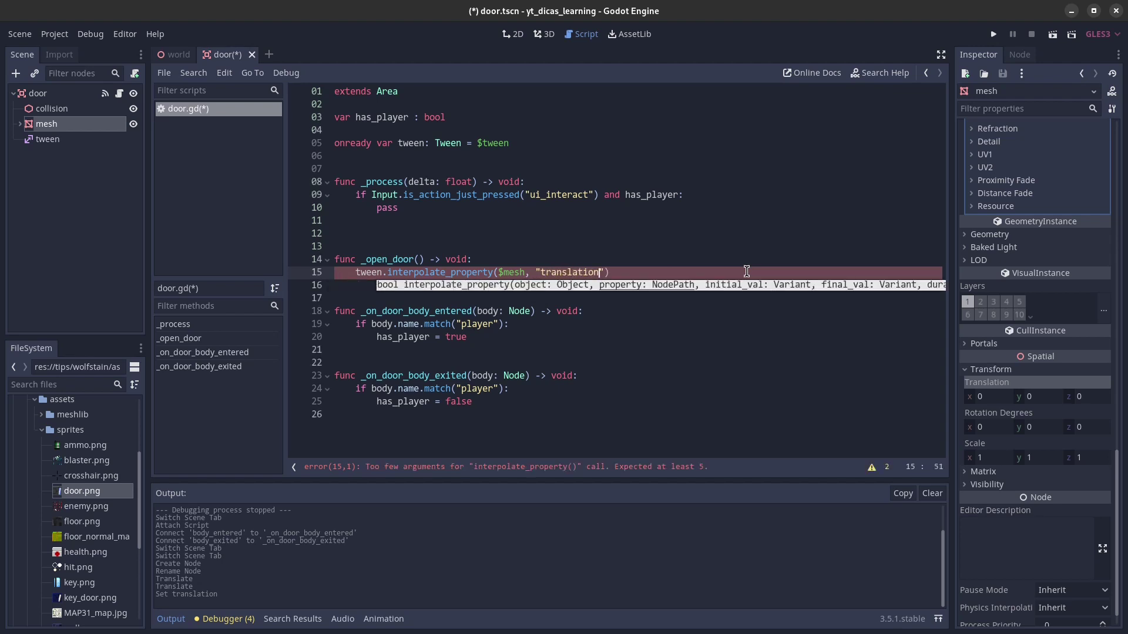
text(:x)
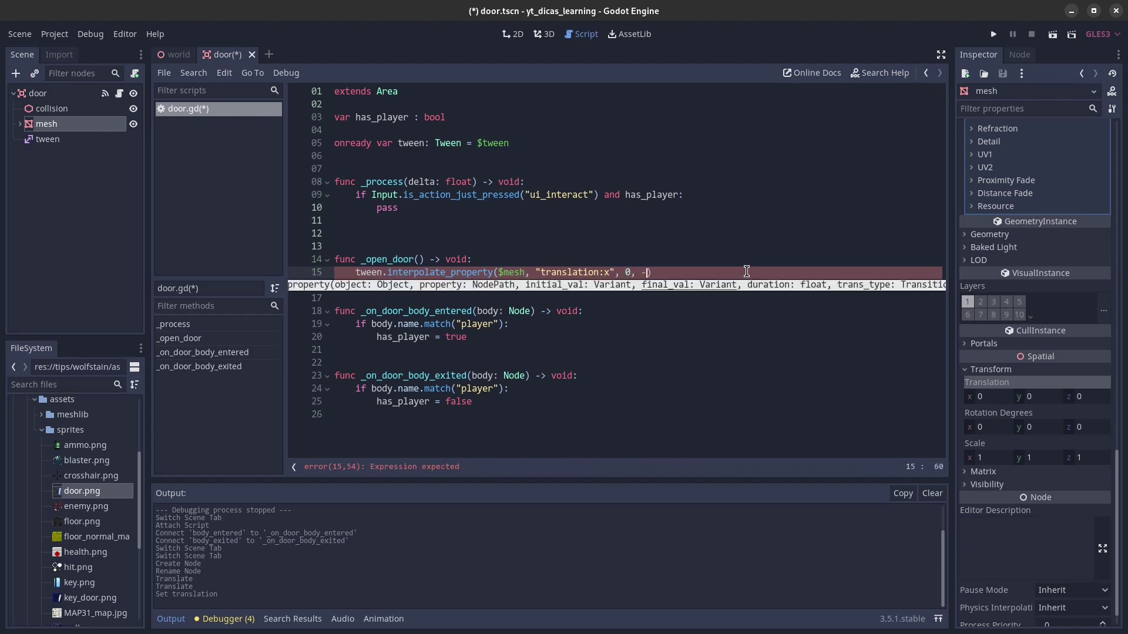
text(2, 1, tw)
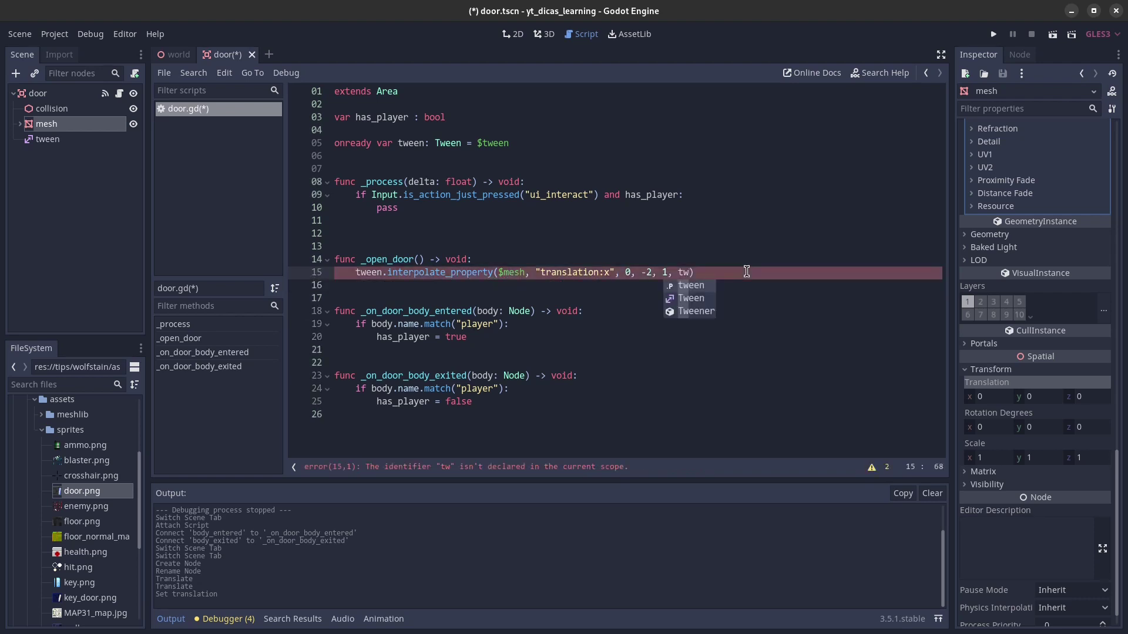
key(Down)
key(Return)
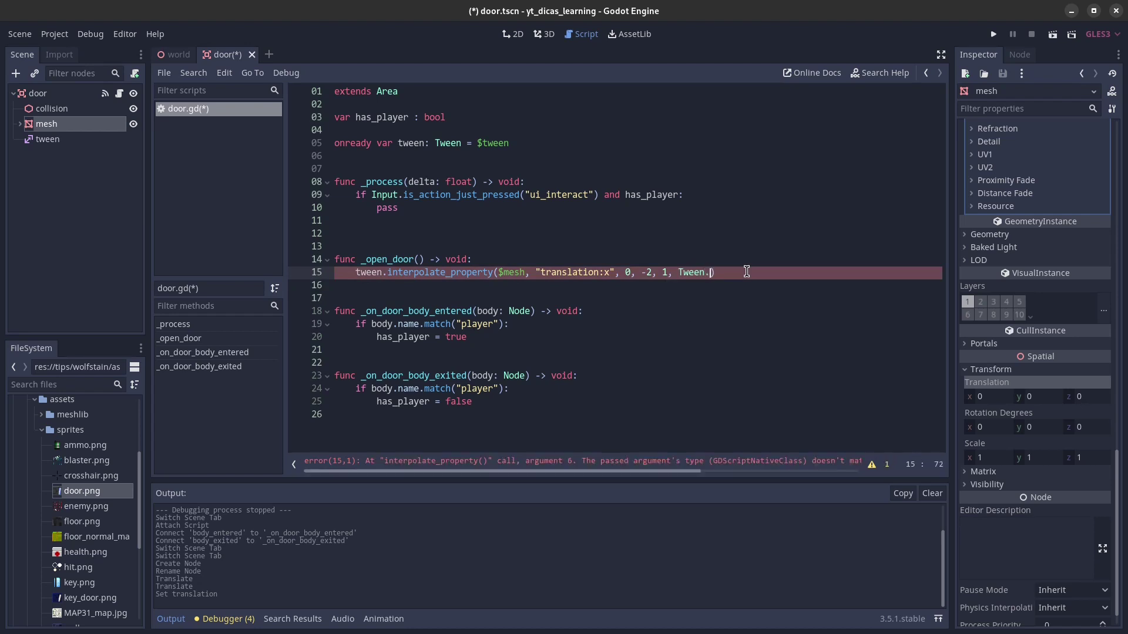
text(tral)
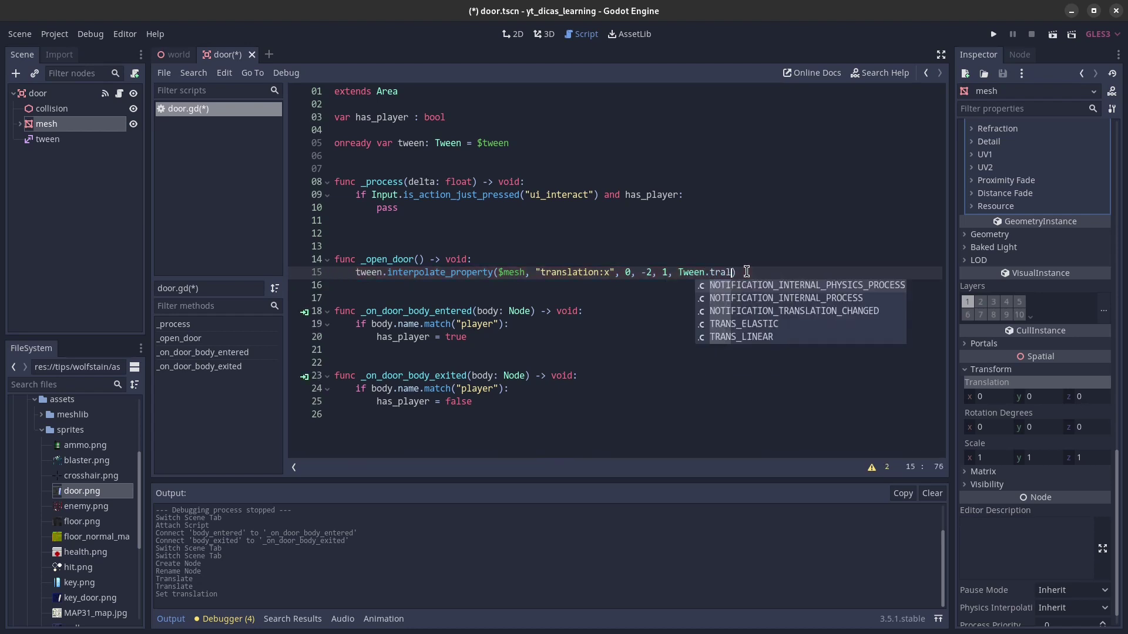
key(Down)
key(Down)
key(Down)
key(Return)
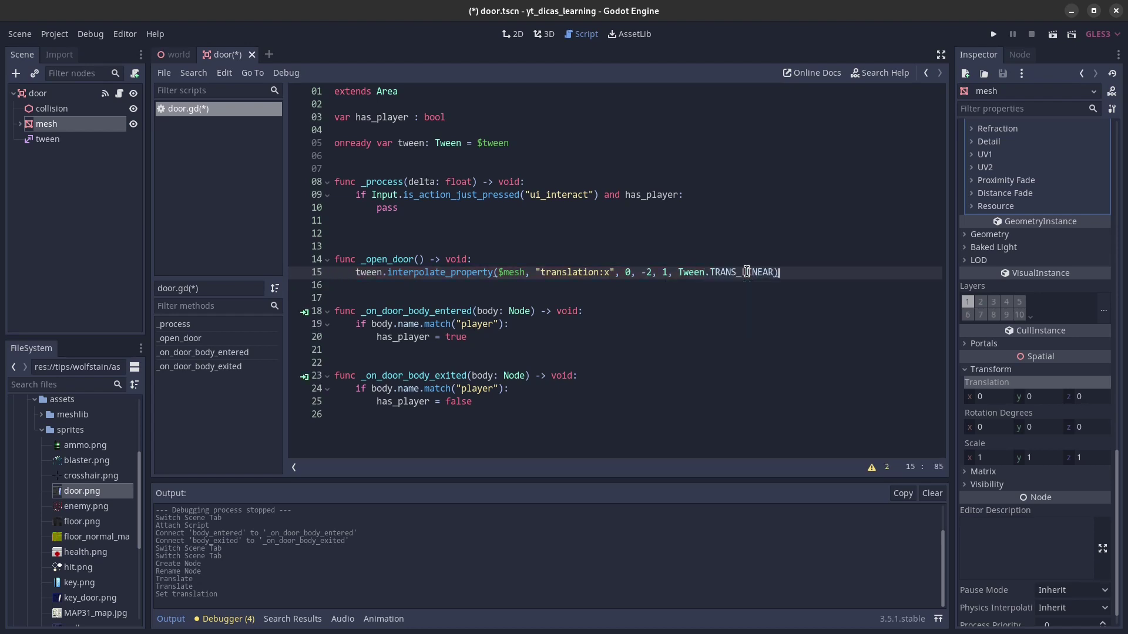
key(Return)
text(ween.ta)
key(BackSpace)
key(BackSpace)
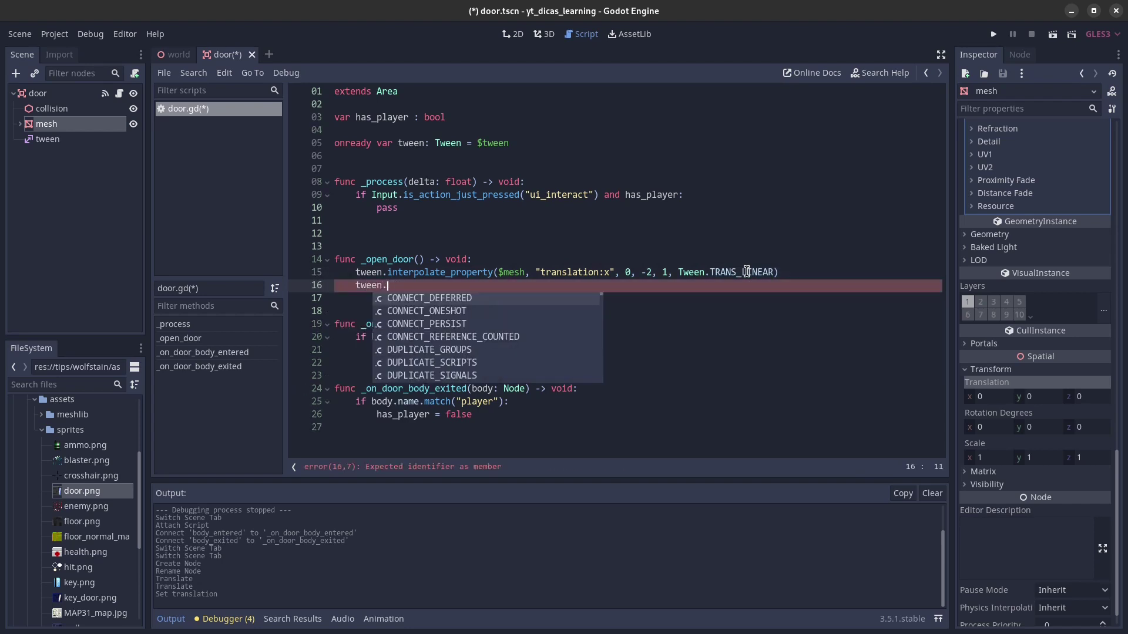
text(st)
key(Return)
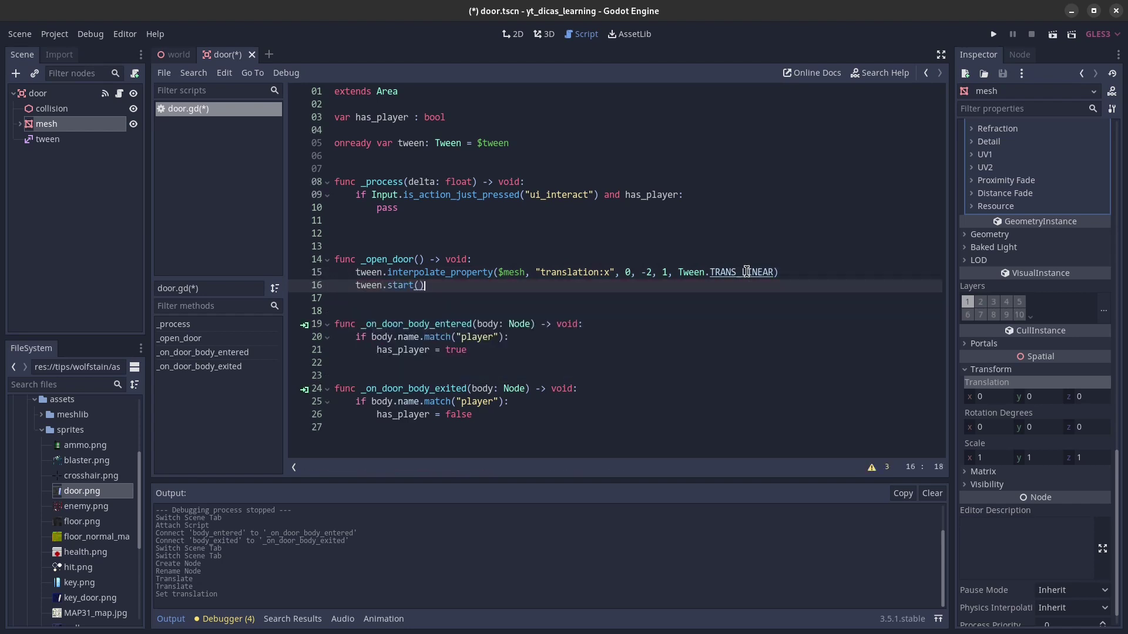
key(ctrl+s)
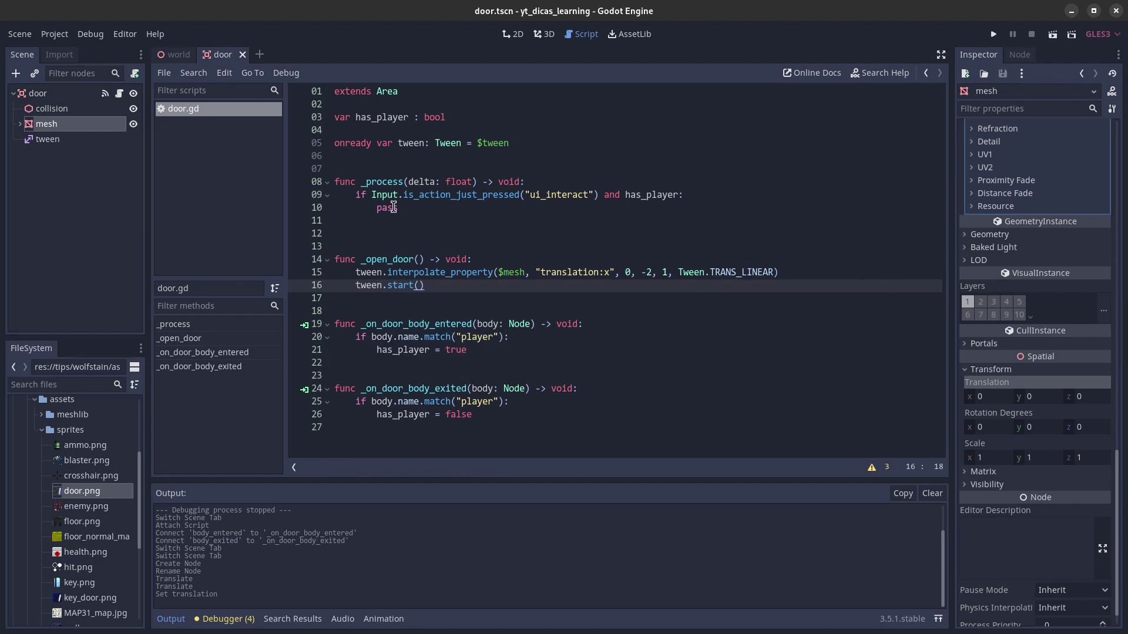
Replace pass in the ui_interact check with _open_door() and save
double_click(393, 208)
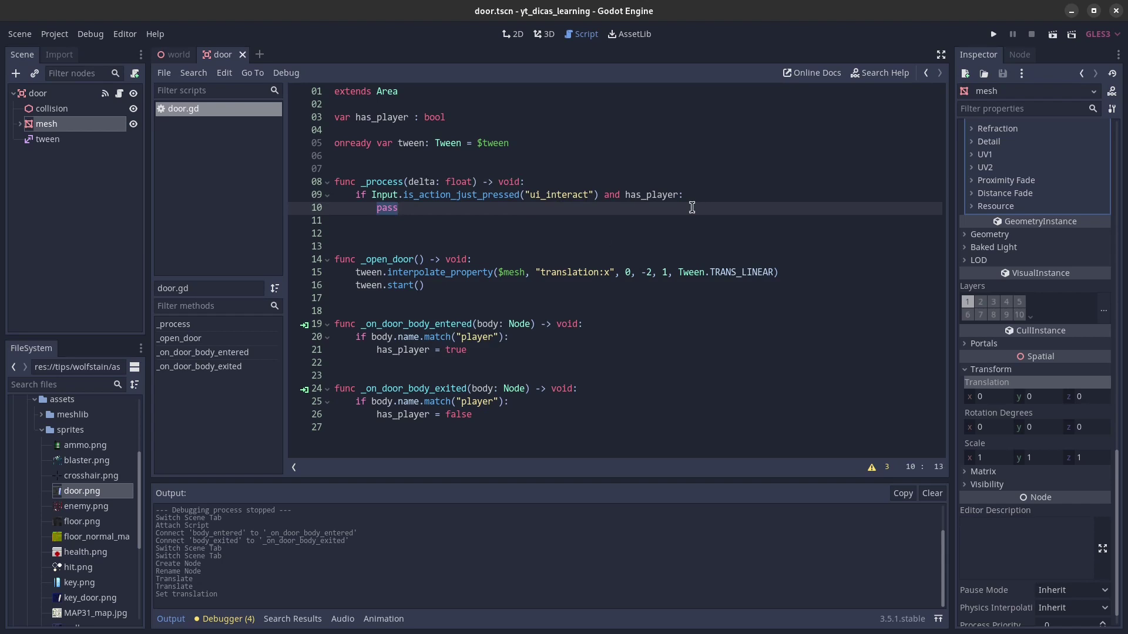
text(_op)
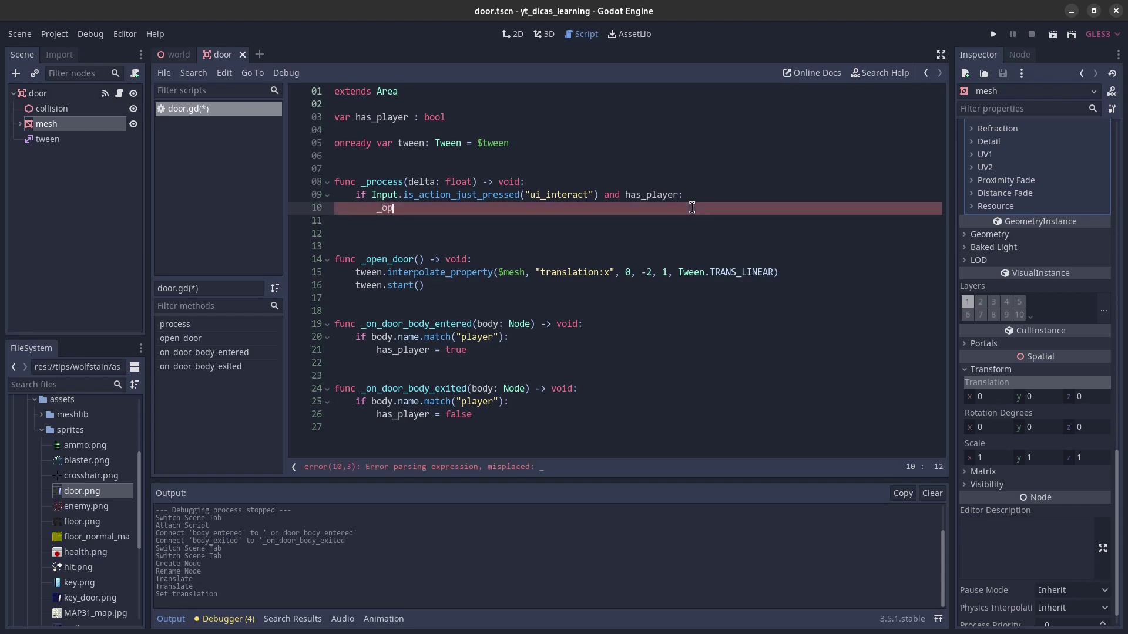
key(Return)
key(ctrl+s)
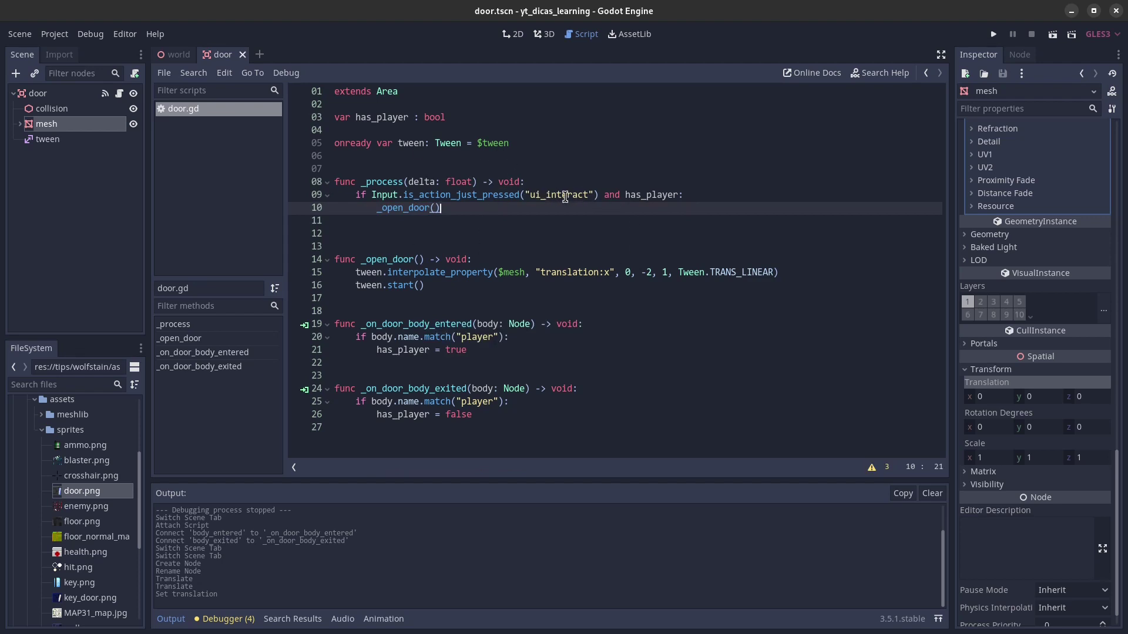
double_click(565, 197)
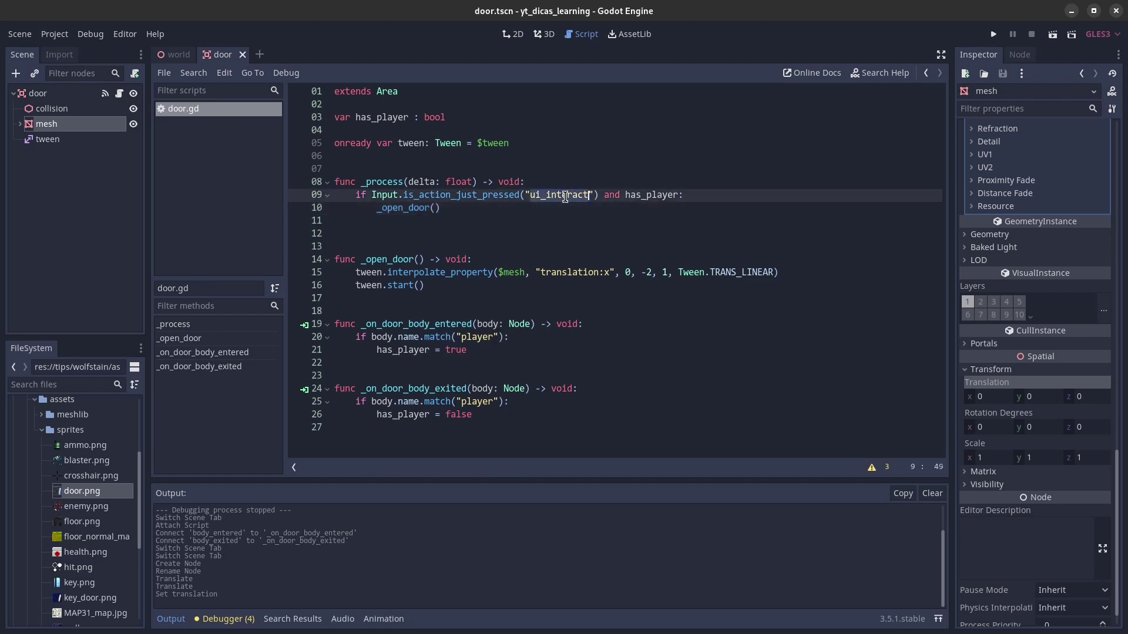
Add a ui_interact input action bound to physical Space, then run the world scene
click(55, 34)
click(64, 54)
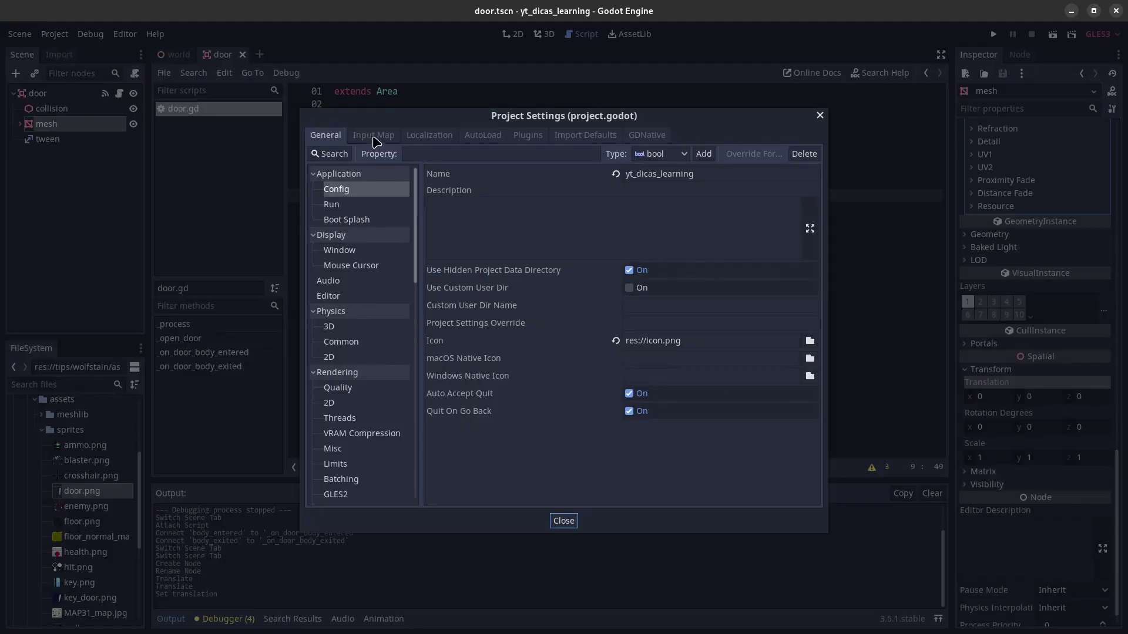
click(376, 141)
click(387, 152)
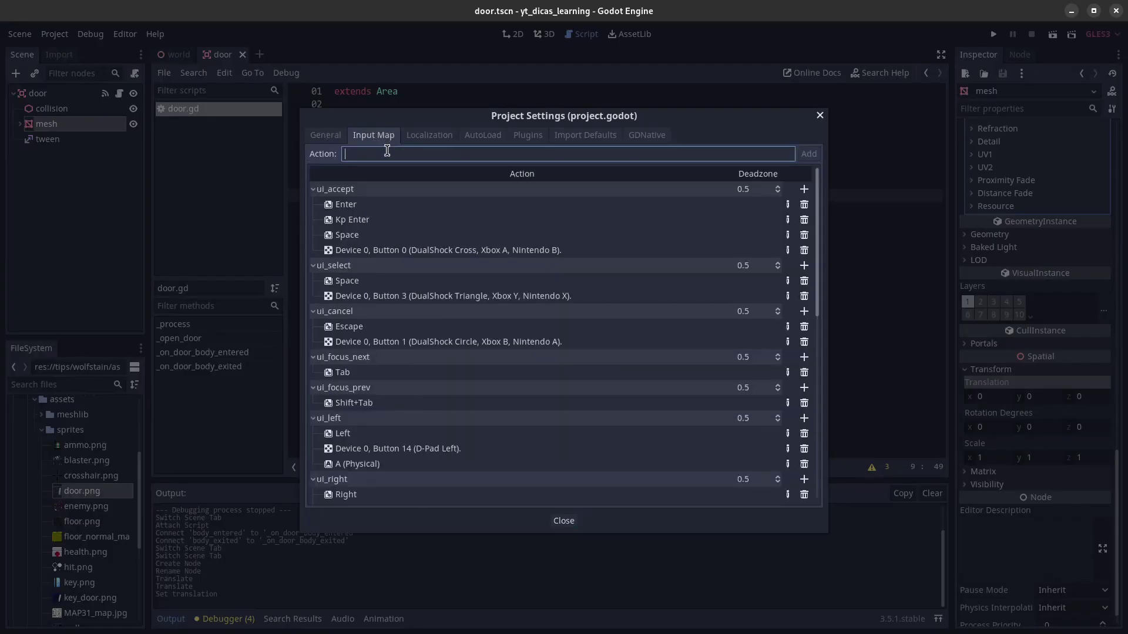
text(ui_interac)
click(809, 153)
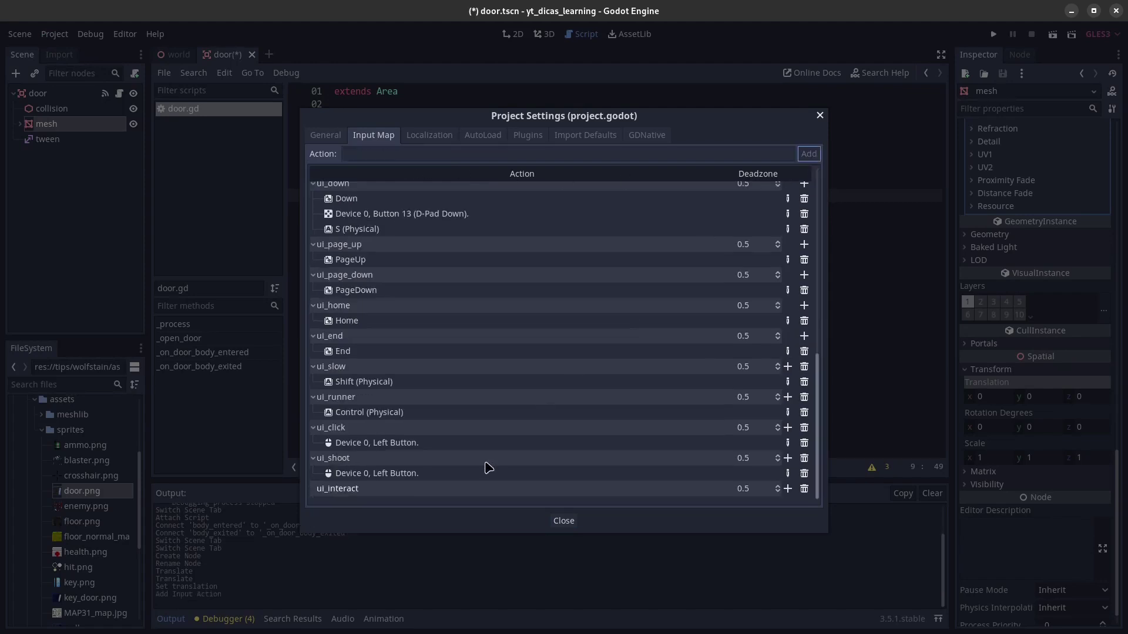
click(787, 489)
click(807, 505)
key(space)
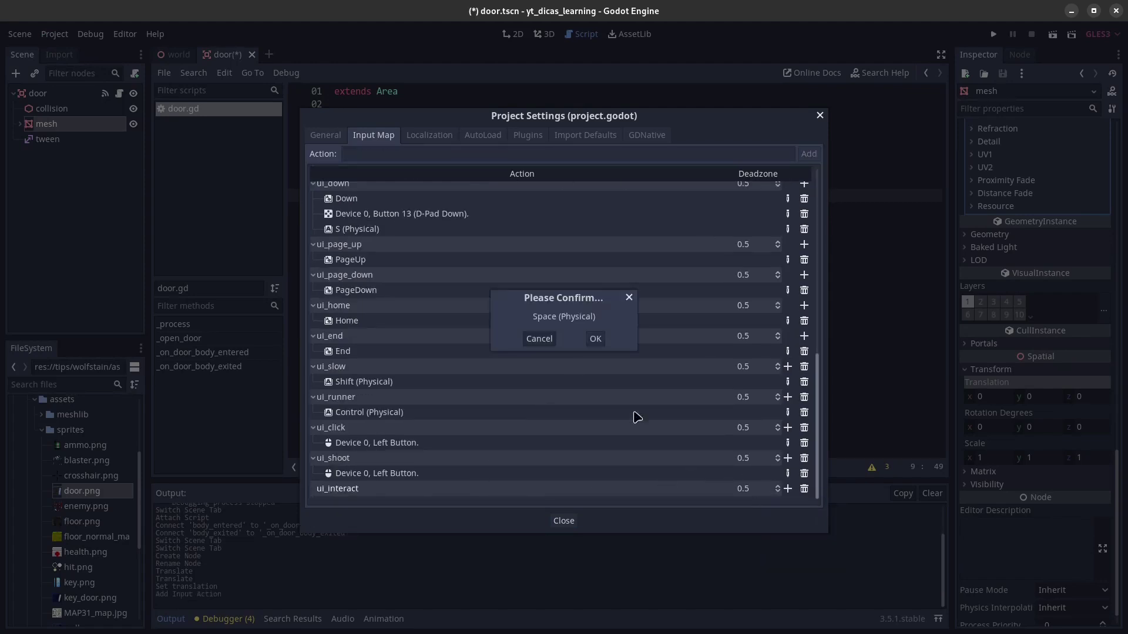
click(595, 338)
click(563, 521)
click(177, 55)
click(1051, 40)
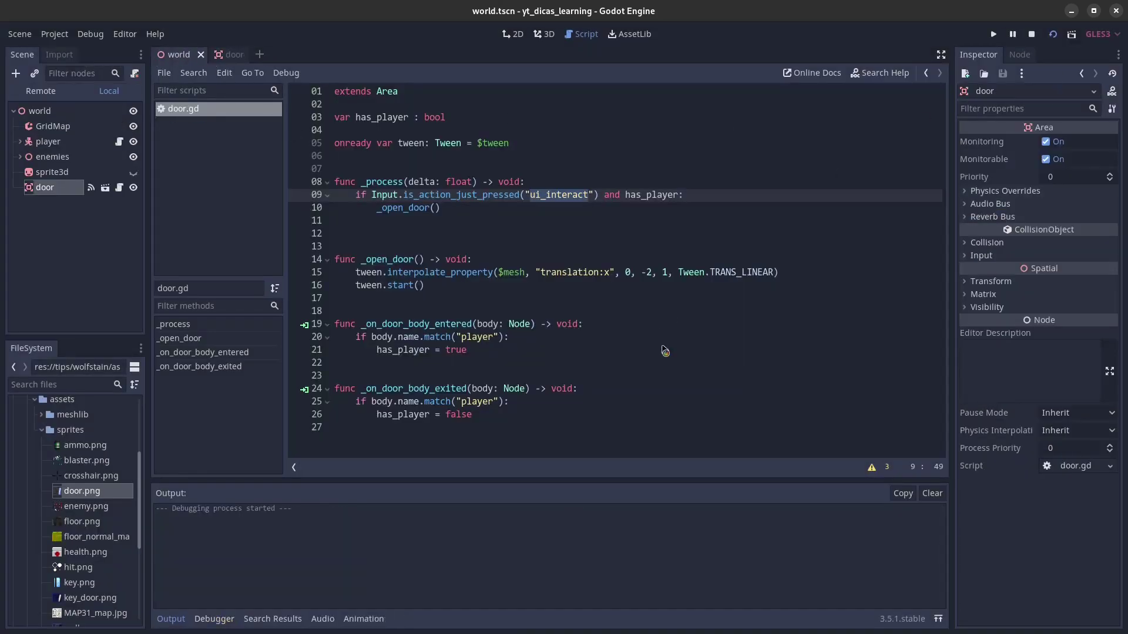
Walk the player to the blue door, open it, step into the corridor, and close the game window
key(Left)
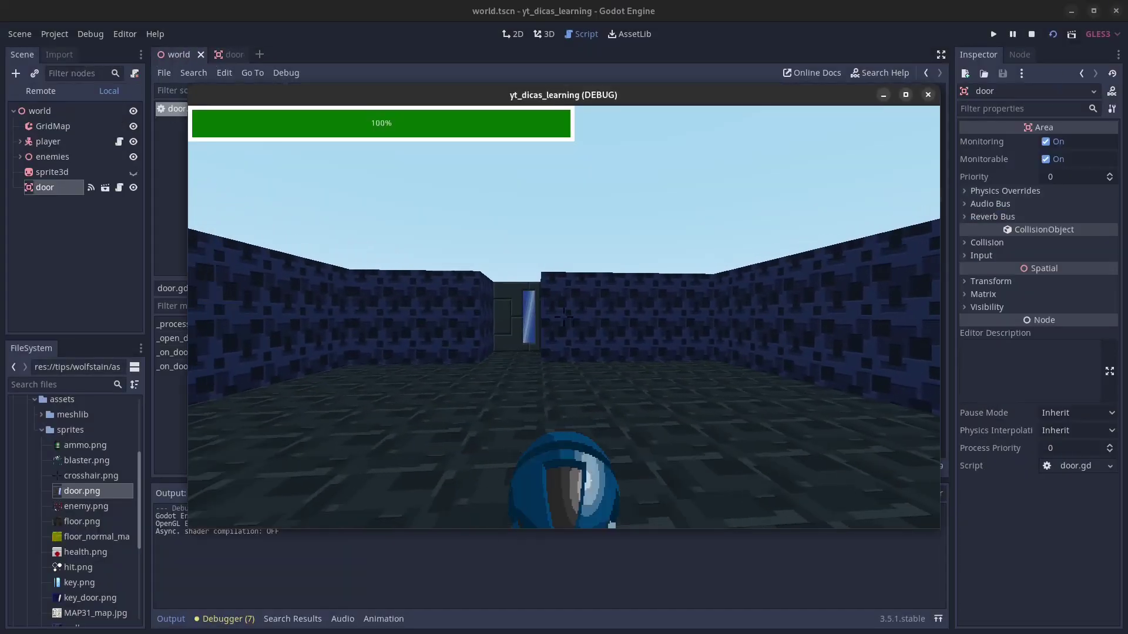
key(Up)
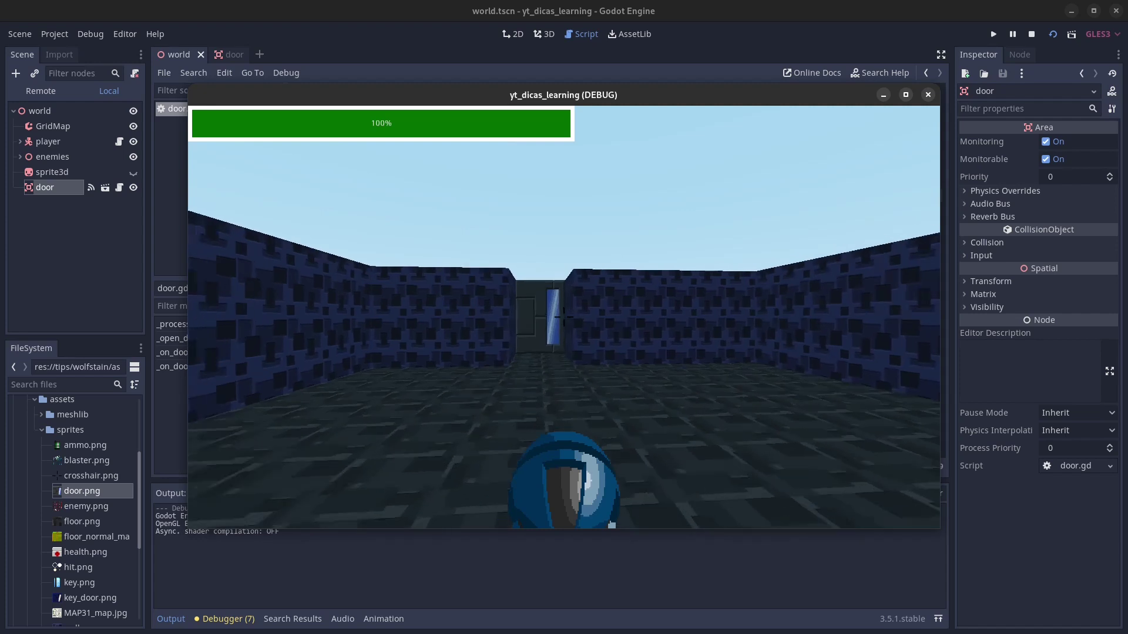
key(Up)
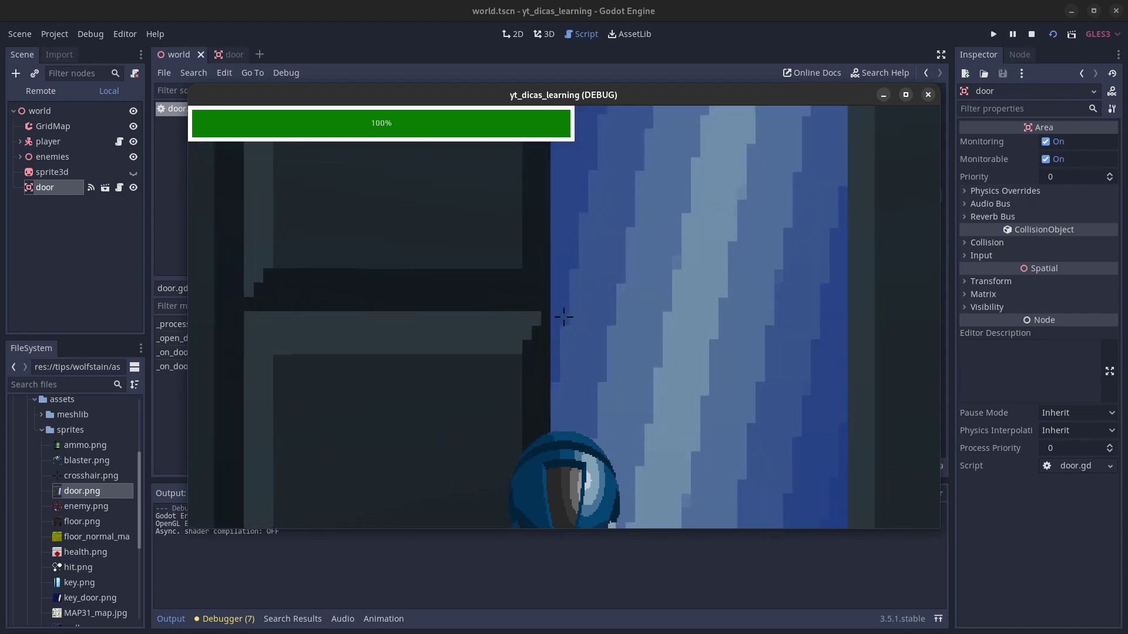
key(Right)
key(Up)
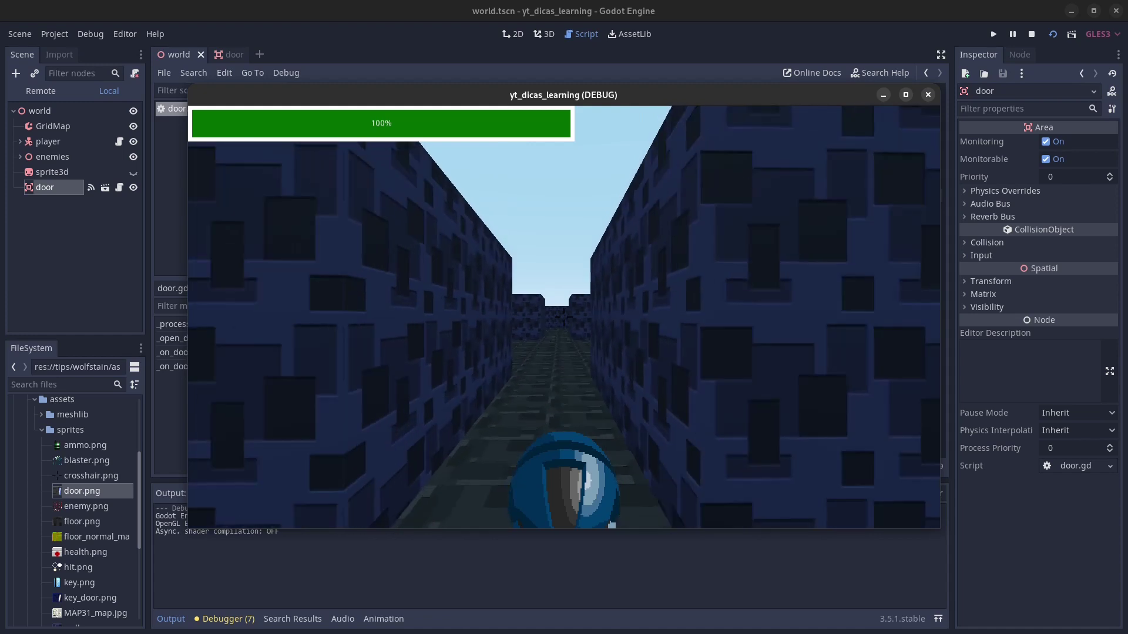
key(Up)
key(Right)
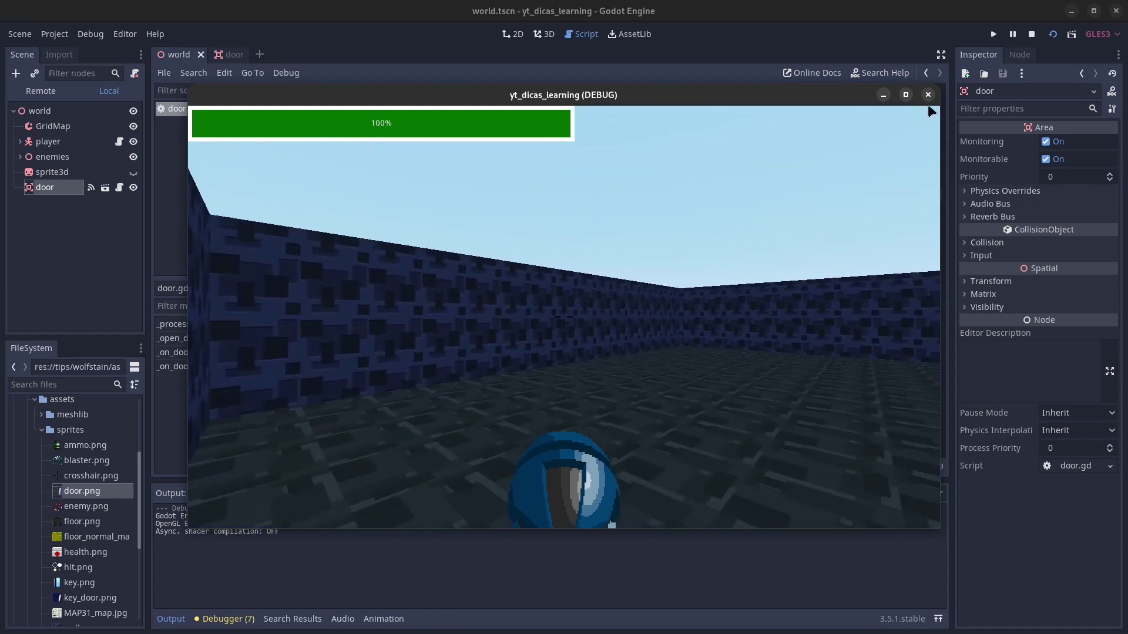
click(927, 95)
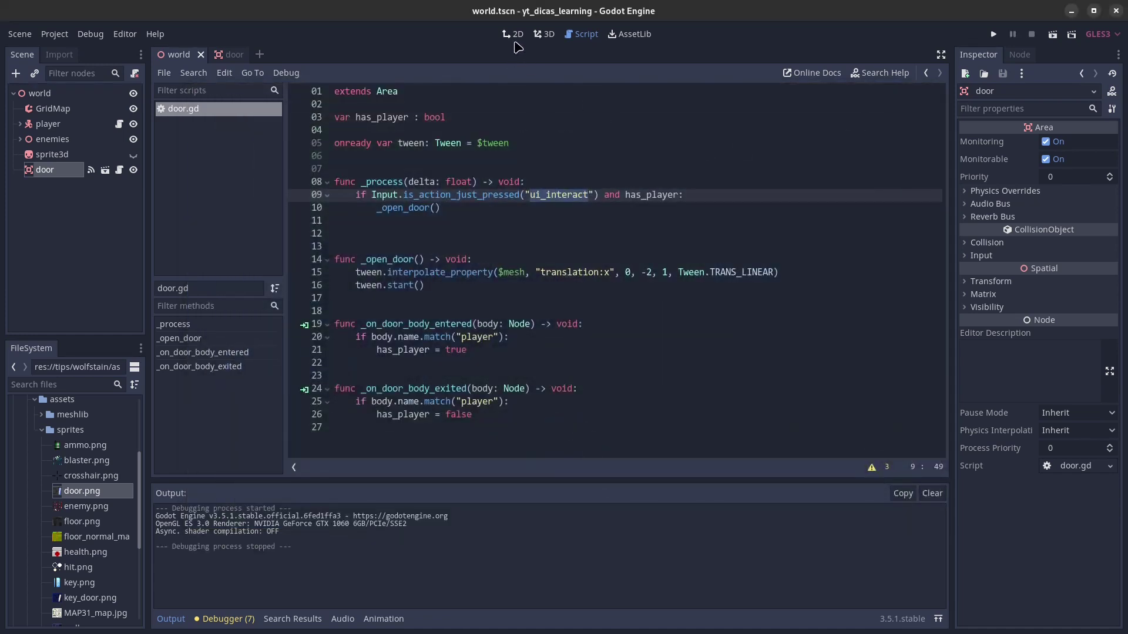
In the 3D view, duplicate the door as door2 and door3 and move each into a maze wall gap
click(544, 33)
scroll(520, 300, down, 10)
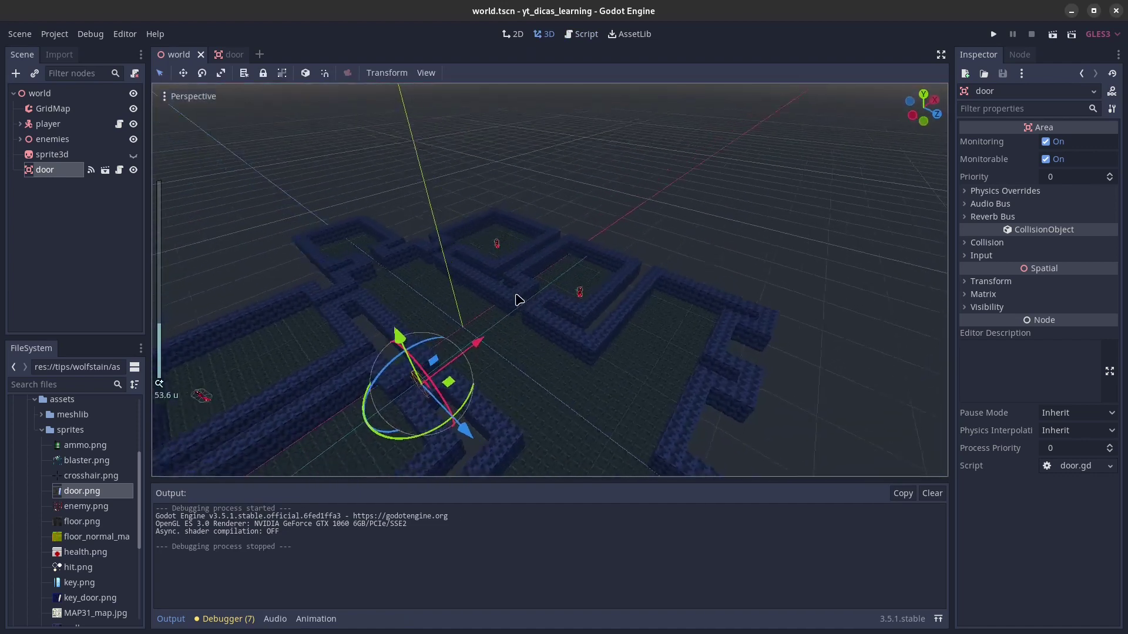
key(ctrl+d)
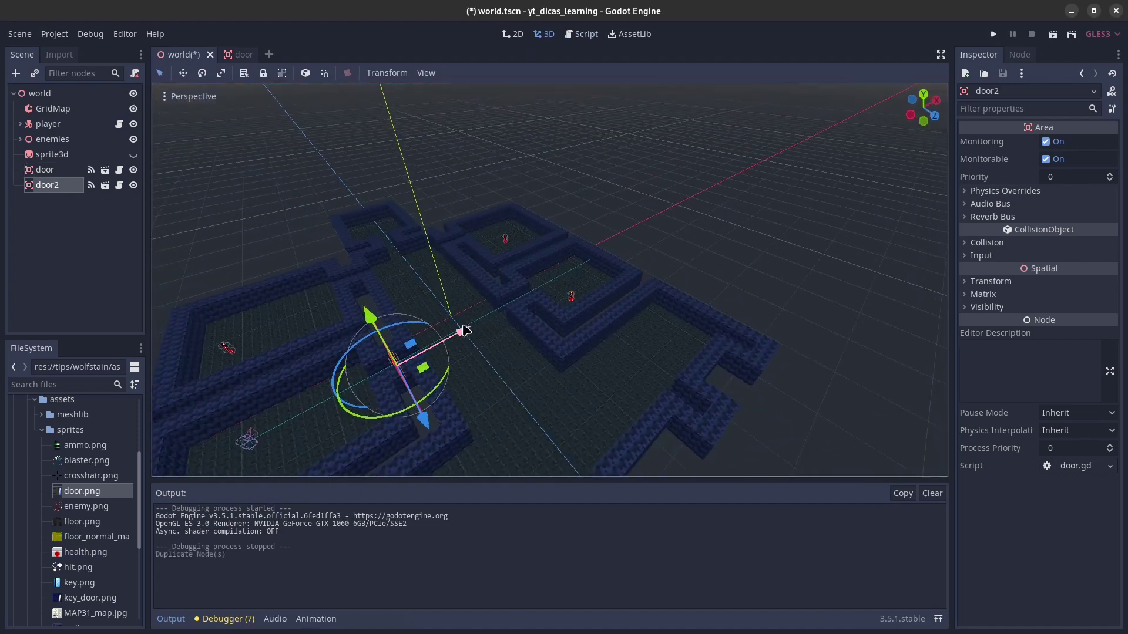
drag(463, 335, 567, 289)
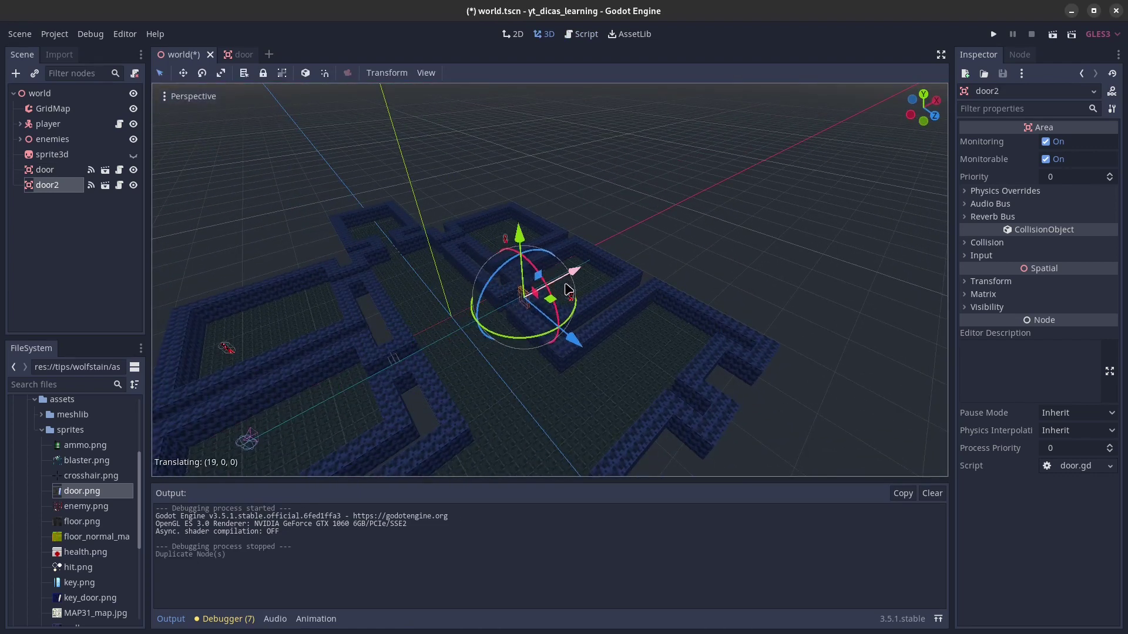
key(ctrl+d)
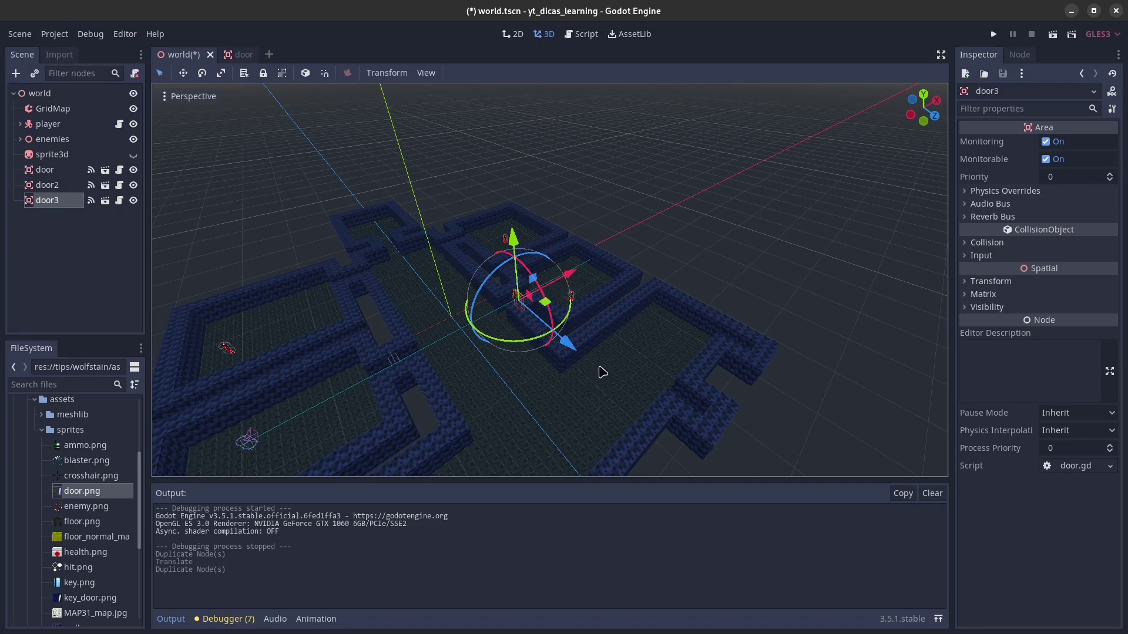
drag(571, 351, 495, 256)
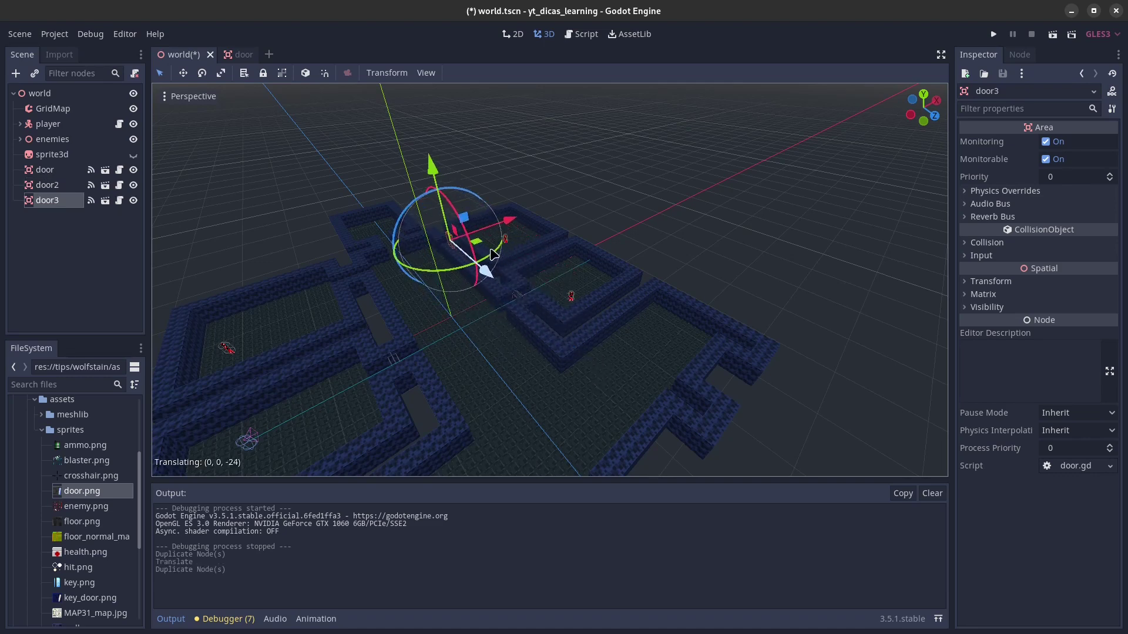
middle_drag(495, 256, 584, 341)
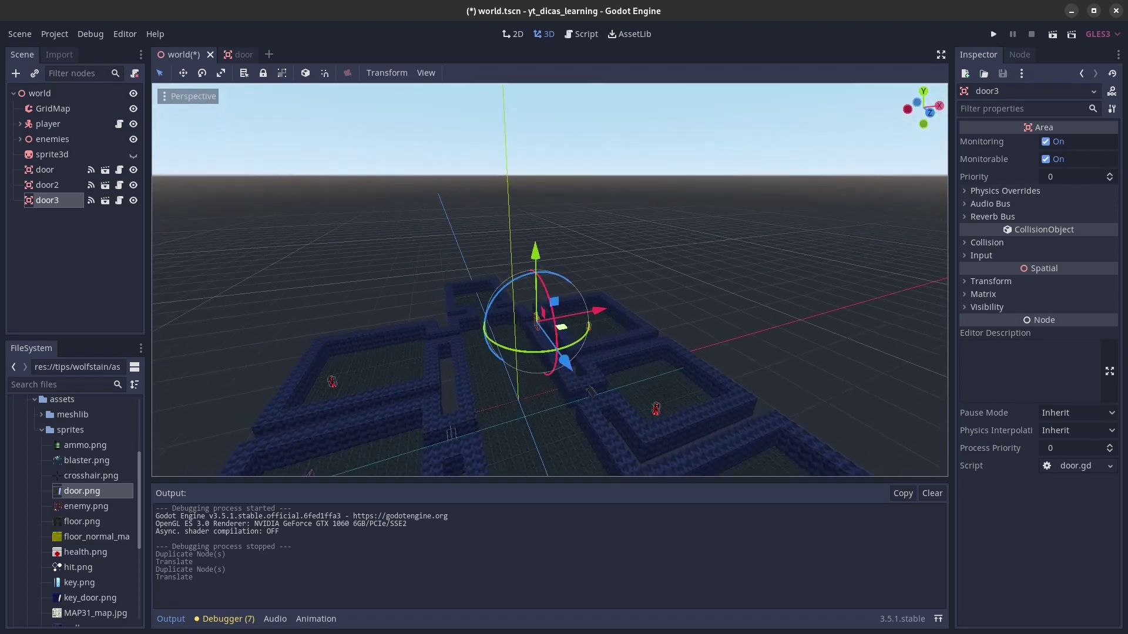
Duplicate the door again as door4 and door5, shifting each along the X axis
key(ctrl+d)
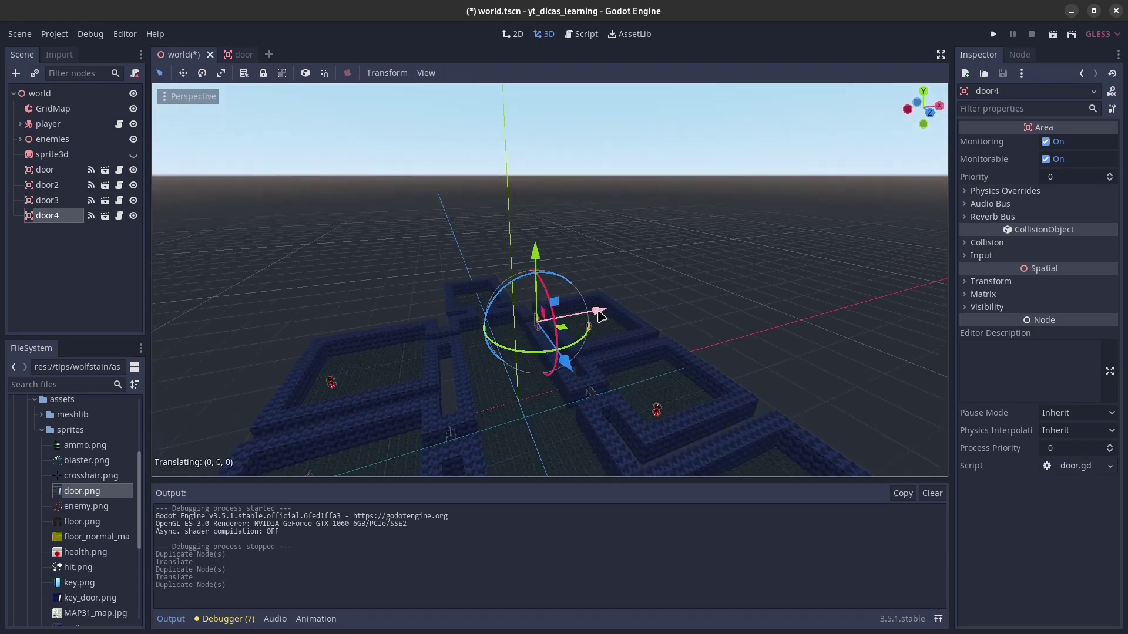
mouse_move(600, 316)
mouse_down()
mouse_move(525, 347)
mouse_move(559, 330)
mouse_up()
key(ctrl+d)
right_drag(559, 330, 559, 311)
Slide door5 along X and Z and rotate it ninety degrees into its wall opening
scroll(560, 311, up, 2)
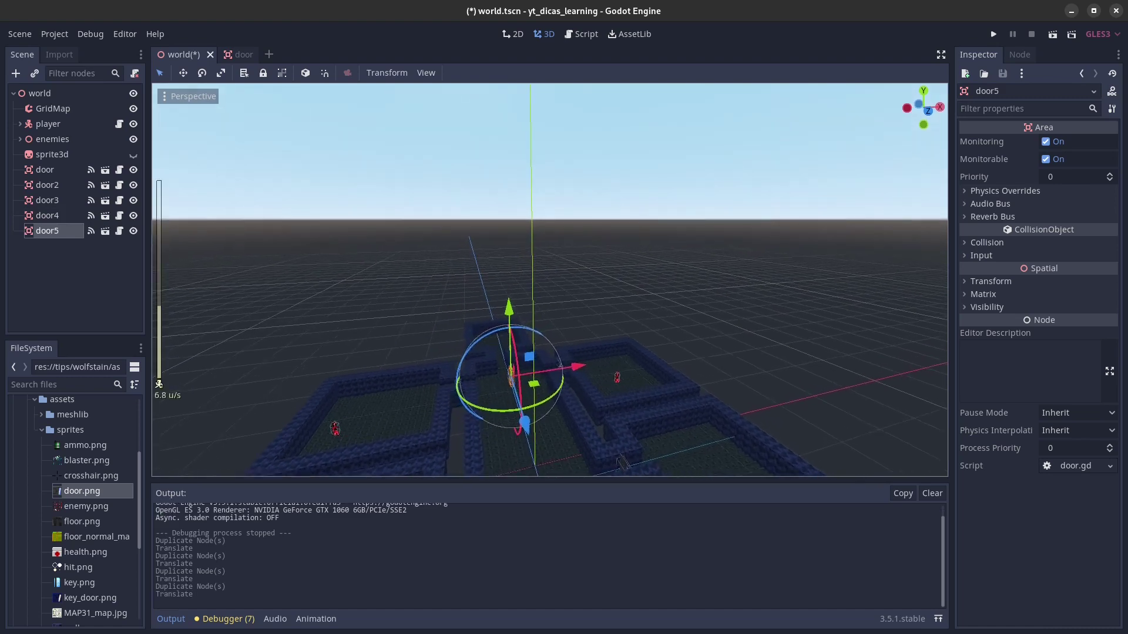
mouse_move(559, 311)
right_down()
mouse_move(559, 364)
mouse_move(556, 330)
right_up()
drag(536, 322, 527, 317)
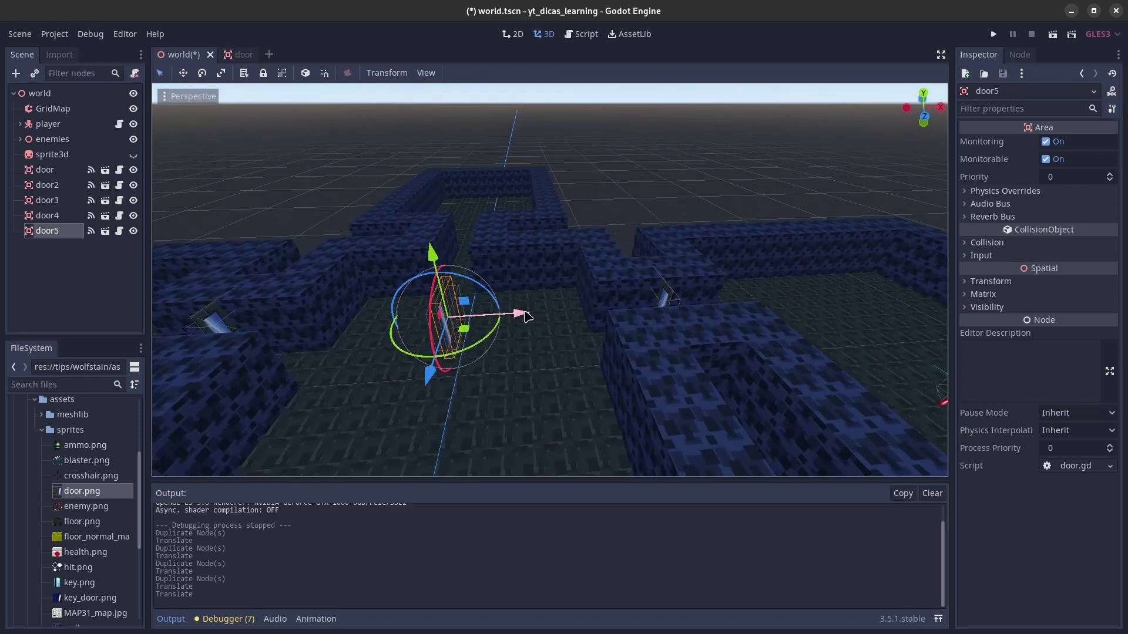
drag(429, 377, 448, 306)
right_drag(448, 307, 515, 284)
drag(521, 276, 641, 271)
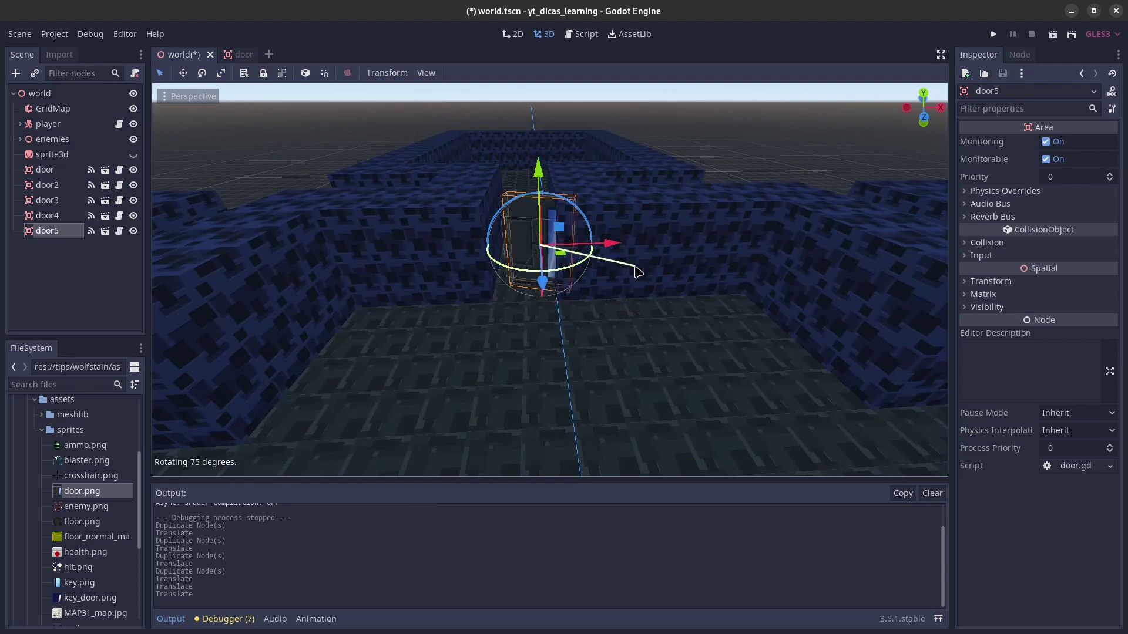
drag(640, 271, 592, 254)
right_drag(642, 302, 643, 302)
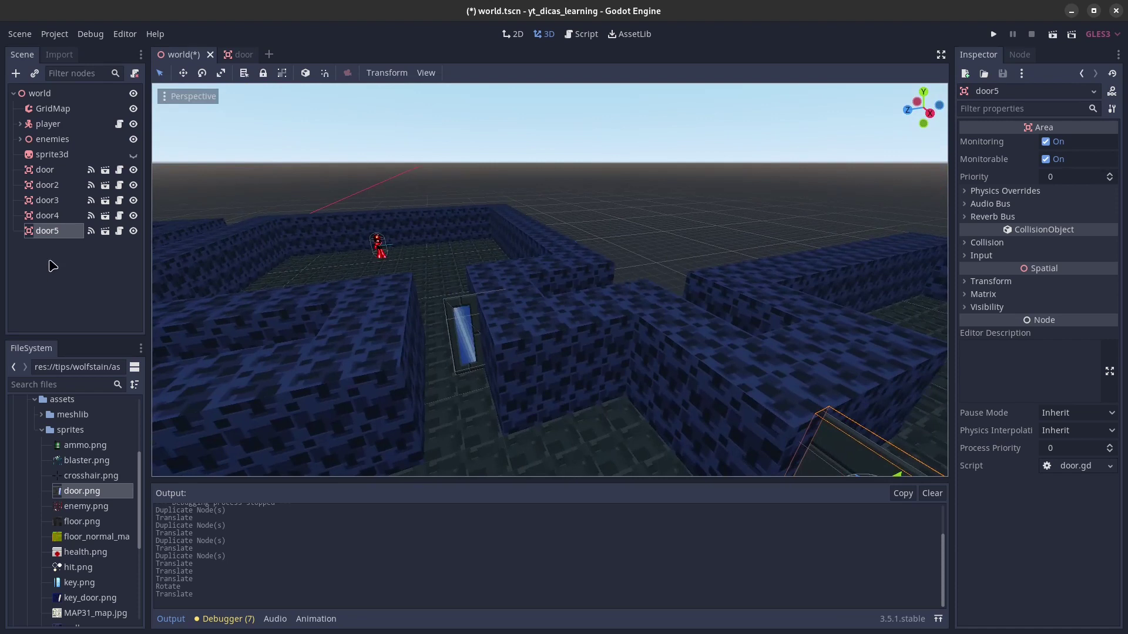
click(53, 219)
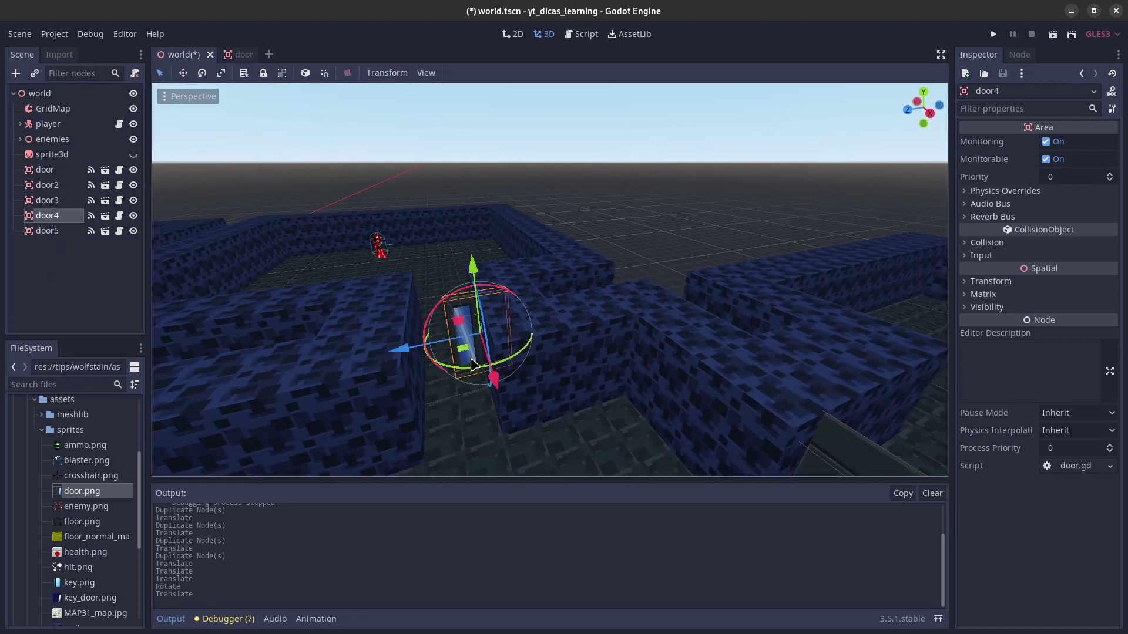
Rotate door4 to line up with its gap and slide it along Z into the wall
drag(474, 371, 587, 172)
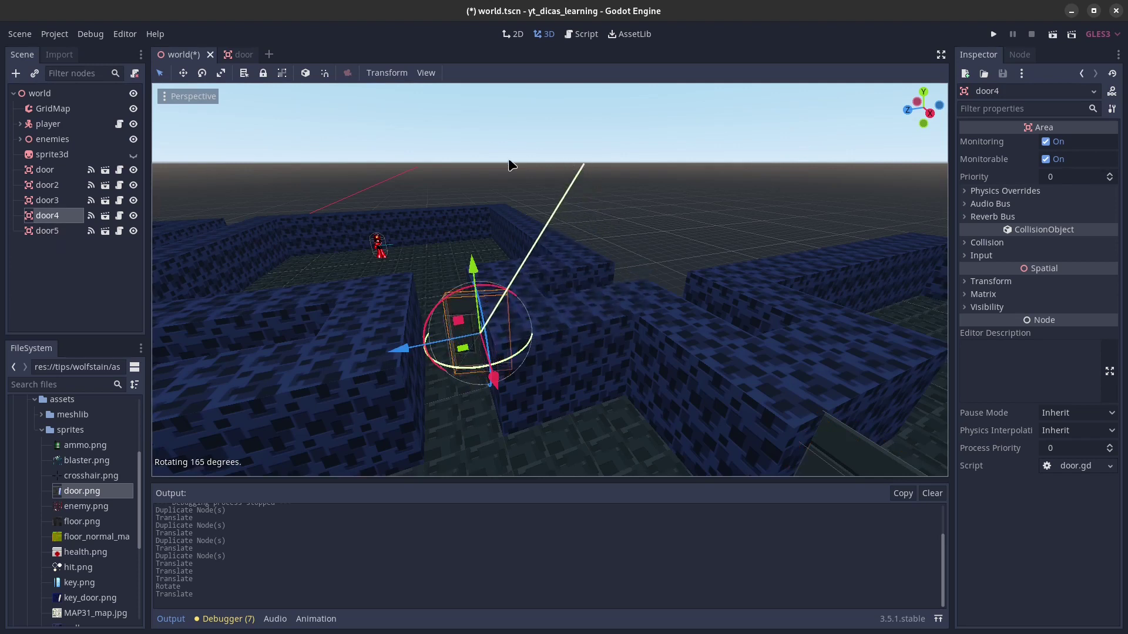
drag(587, 172, 535, 198)
drag(392, 351, 368, 357)
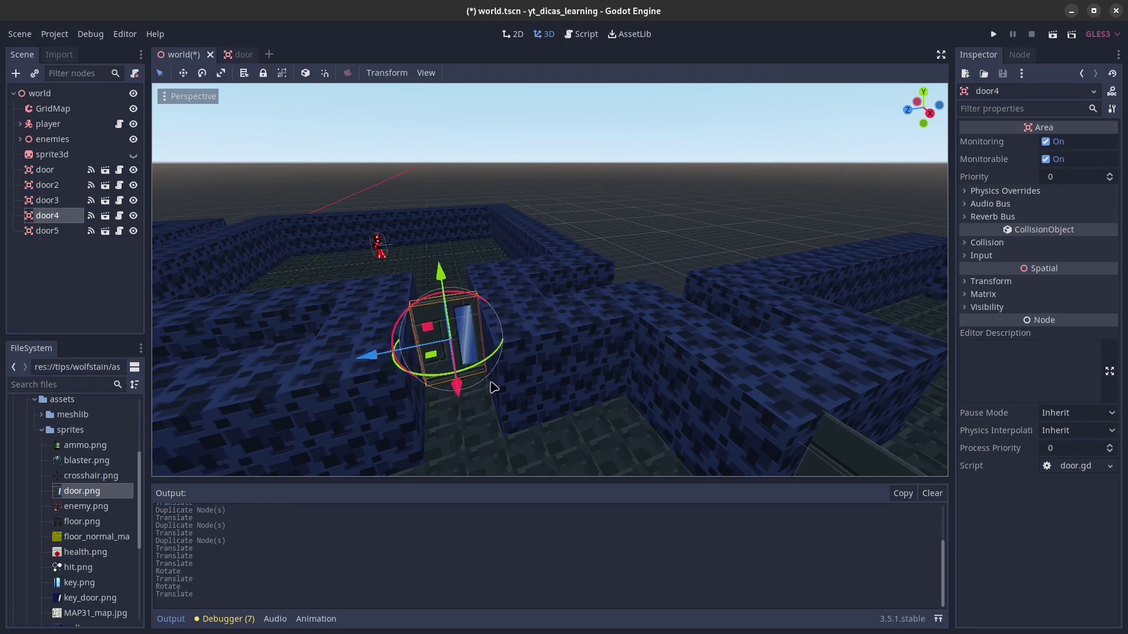
middle_drag(550, 280, 550, 329)
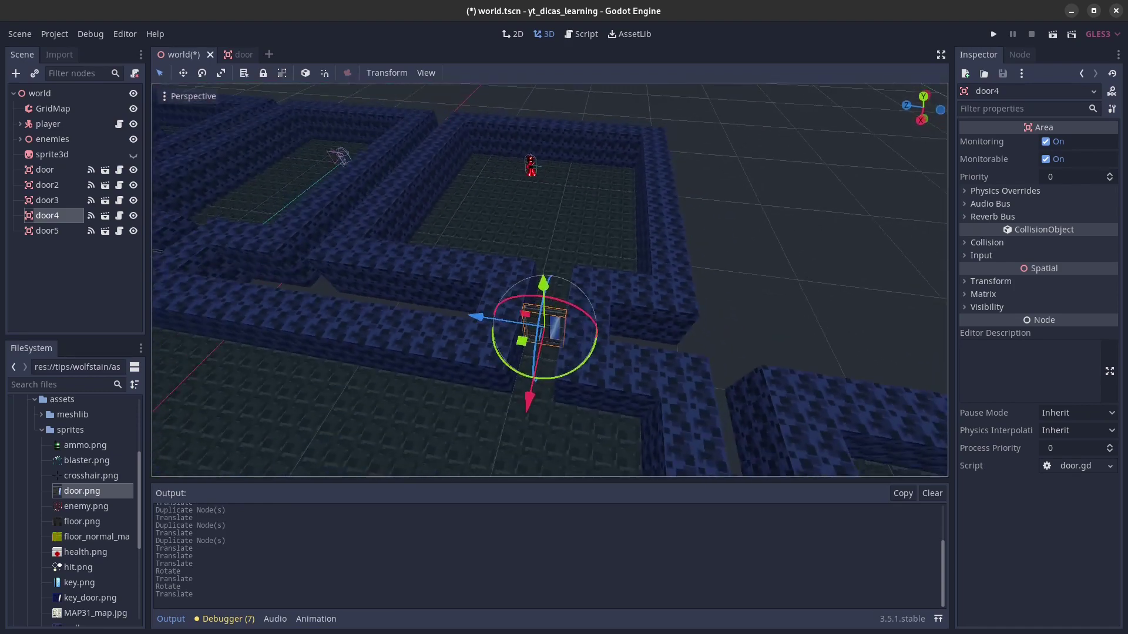
middle_drag(550, 329, 549, 306)
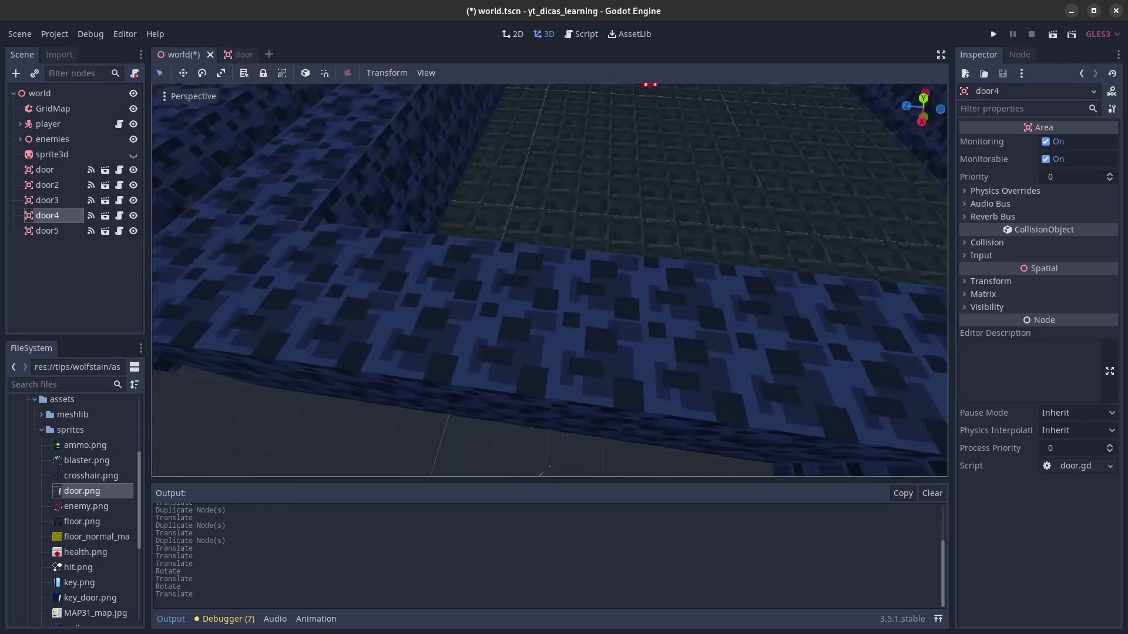
Select door3 and slide it along Z into its wall opening
scroll(486, 355, down, 3)
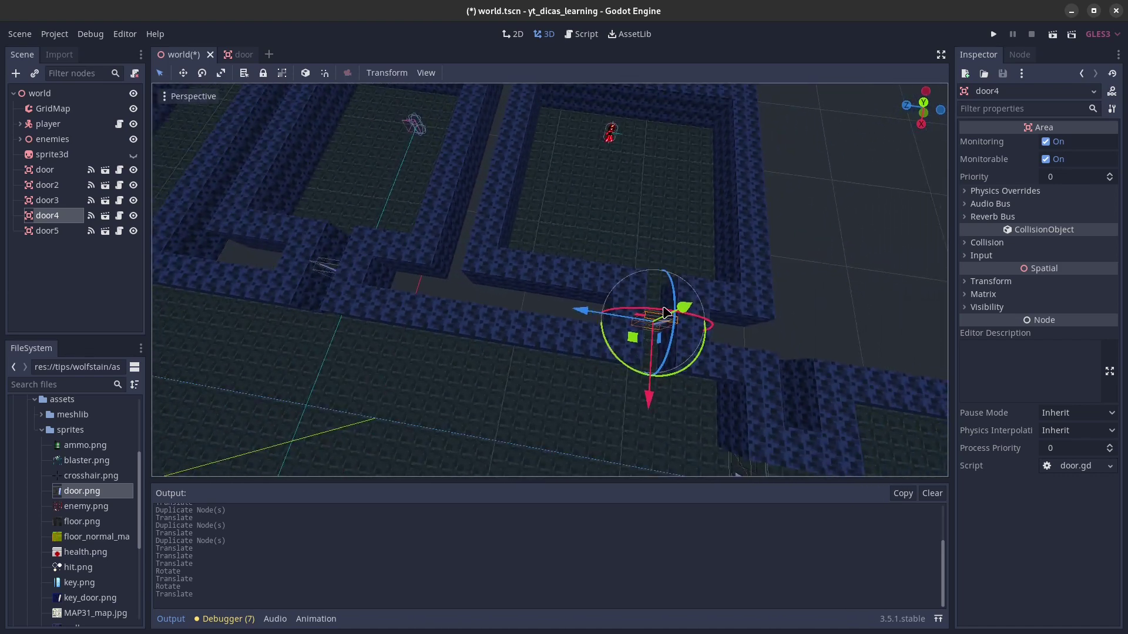
middle_drag(564, 361, 851, 341)
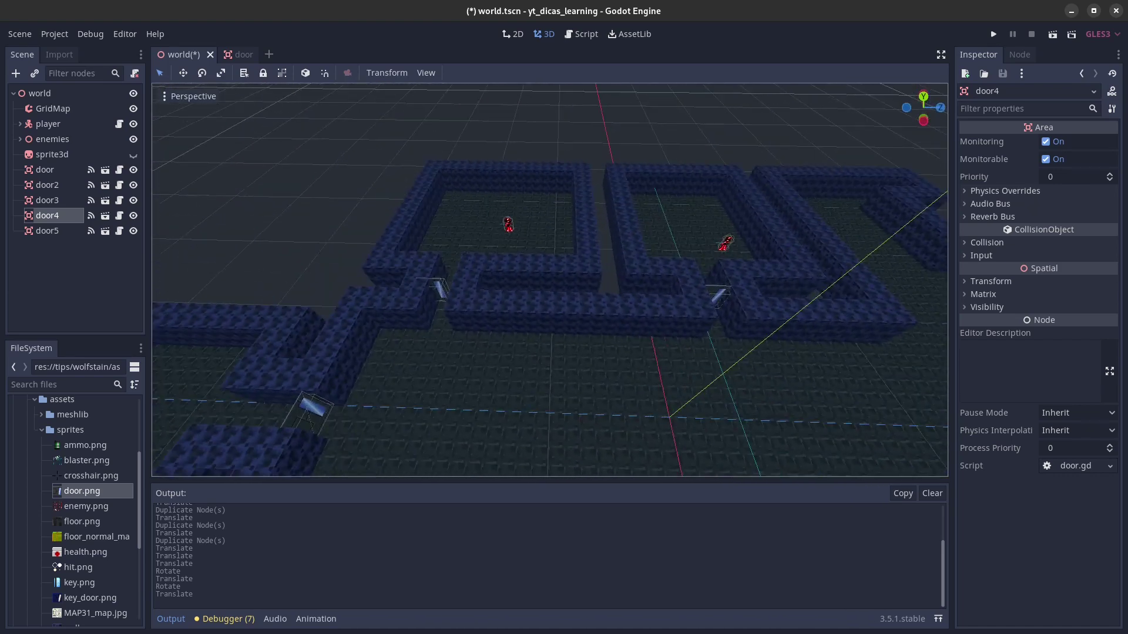
key(w)
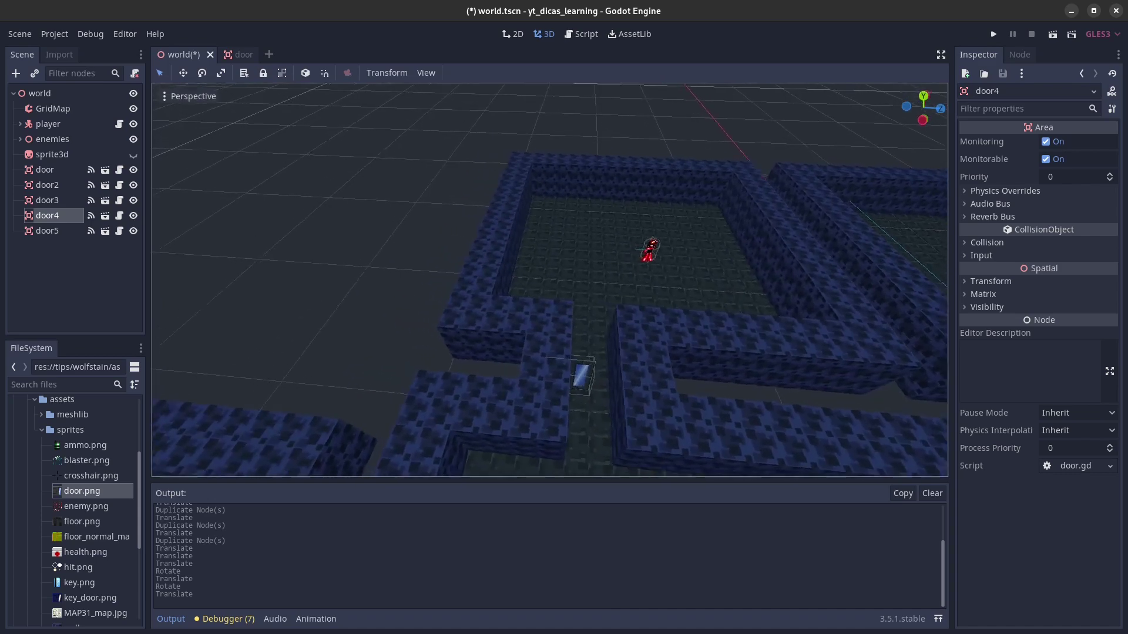
right_drag(804, 353, 804, 353)
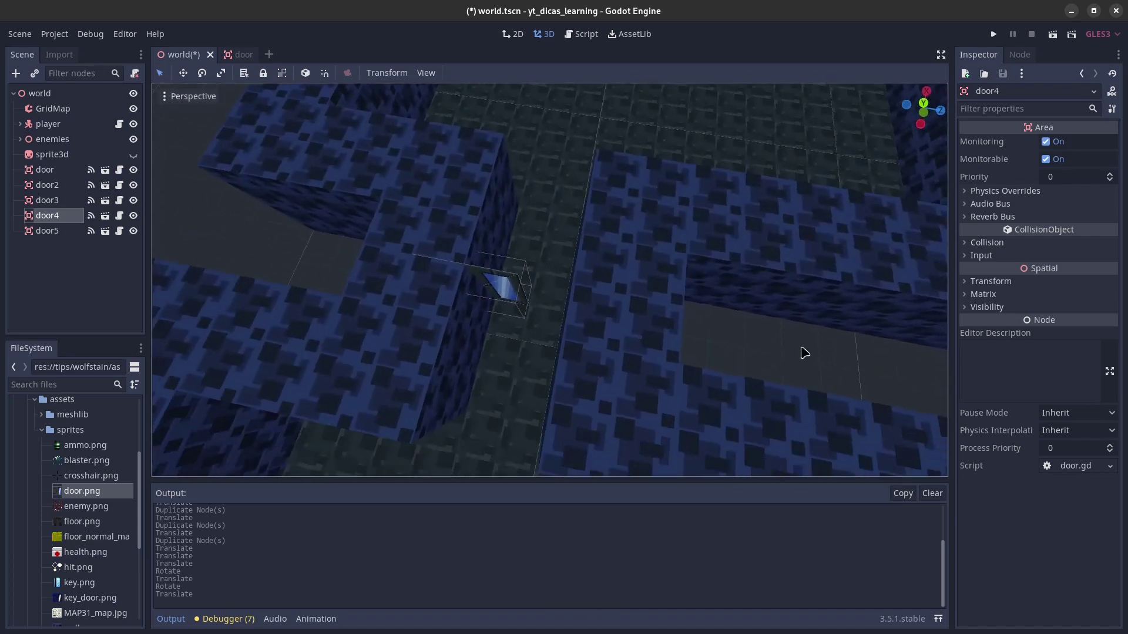
click(520, 293)
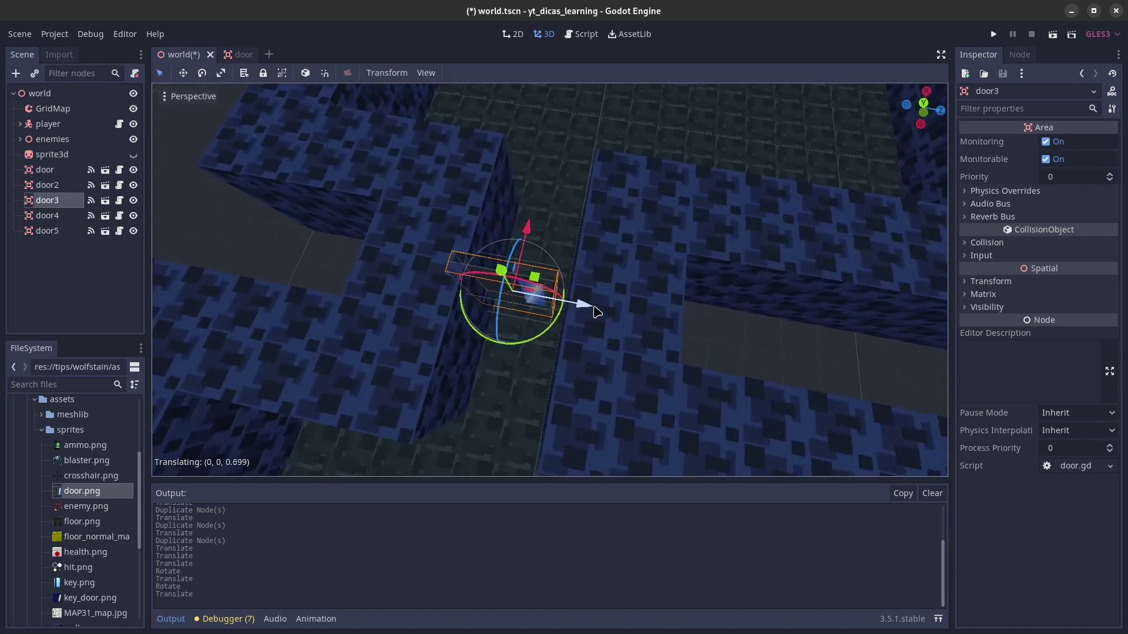
drag(605, 313, 605, 312)
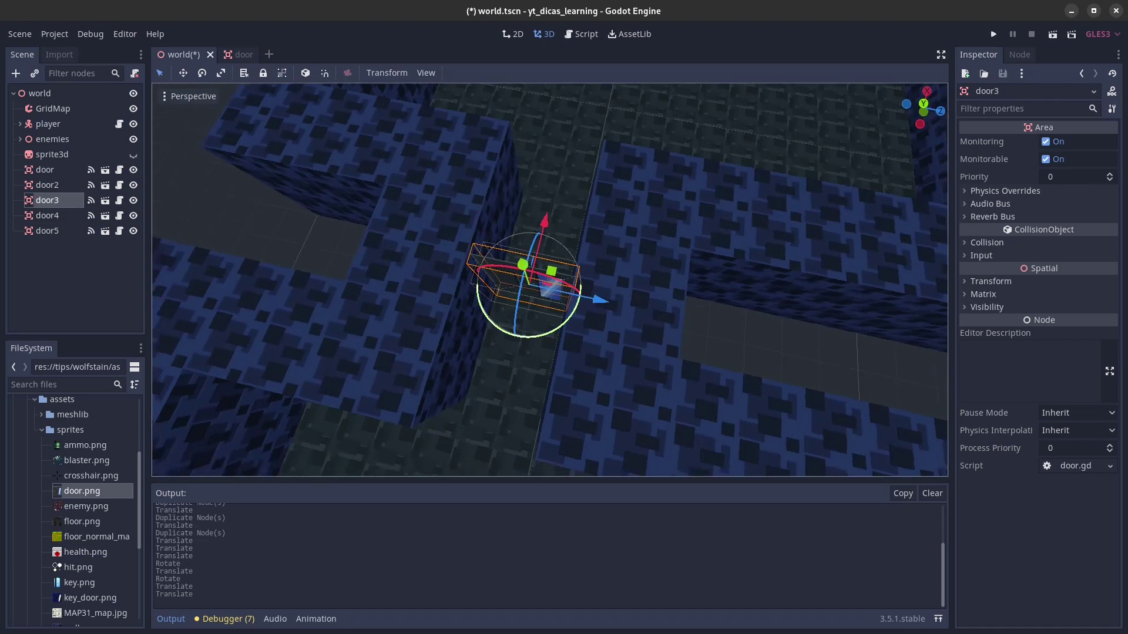
right_drag(599, 308, 599, 309)
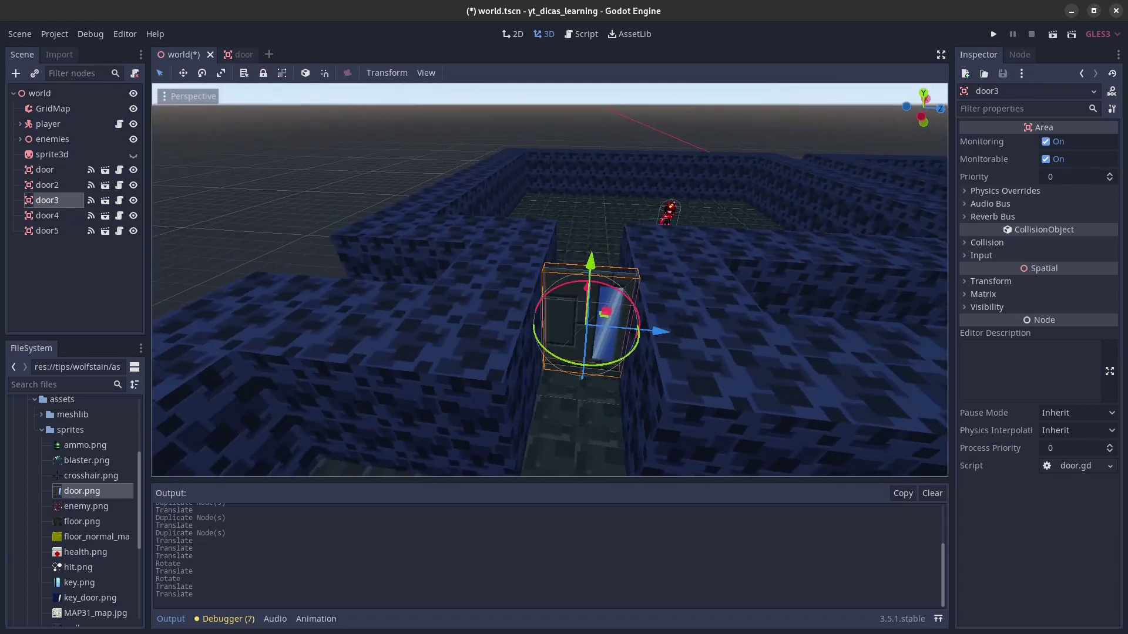
Check the placed doors, then save and run the scene
scroll(550, 279, down, 5)
middle_drag(840, 329, 801, 328)
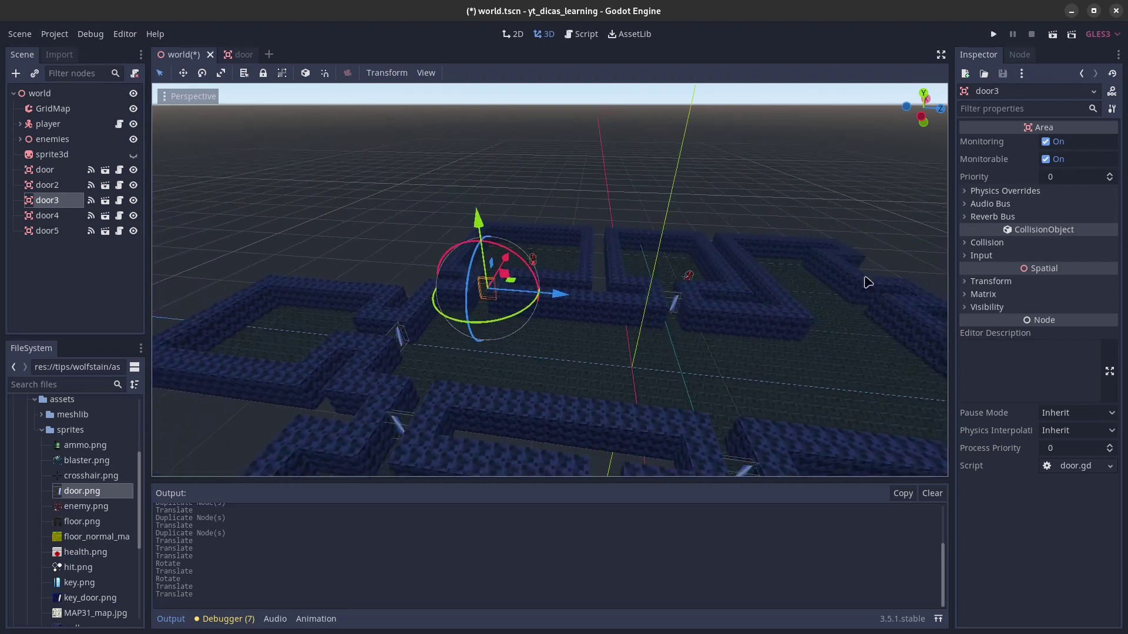
click(1053, 34)
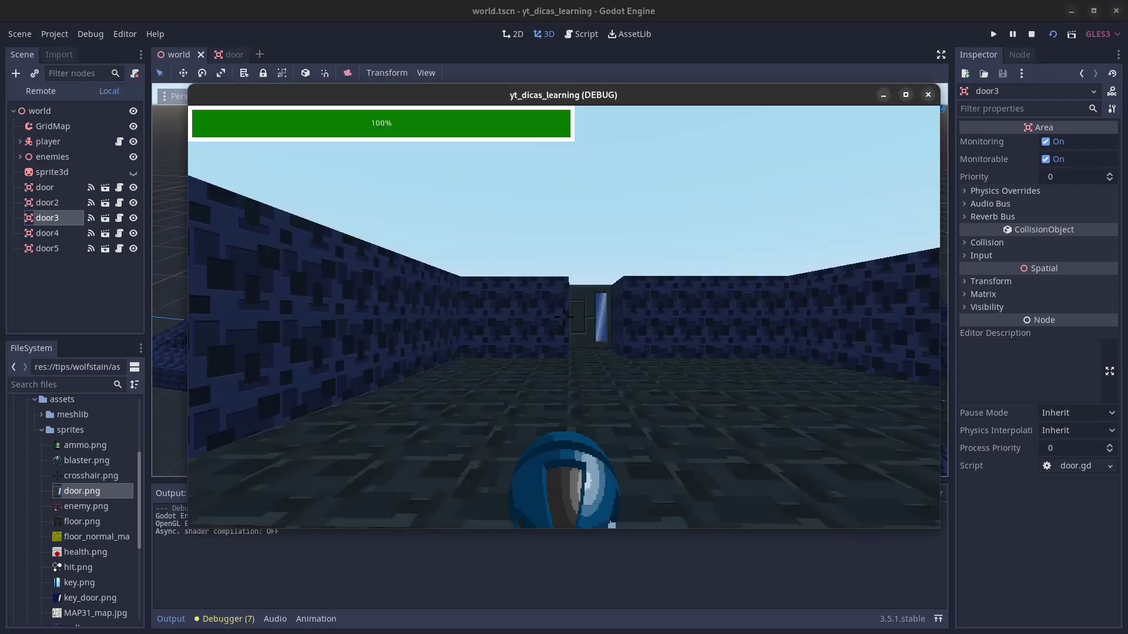
Open the first blue door, walk down the corridor, and shoot the enemy that appears
key(w)
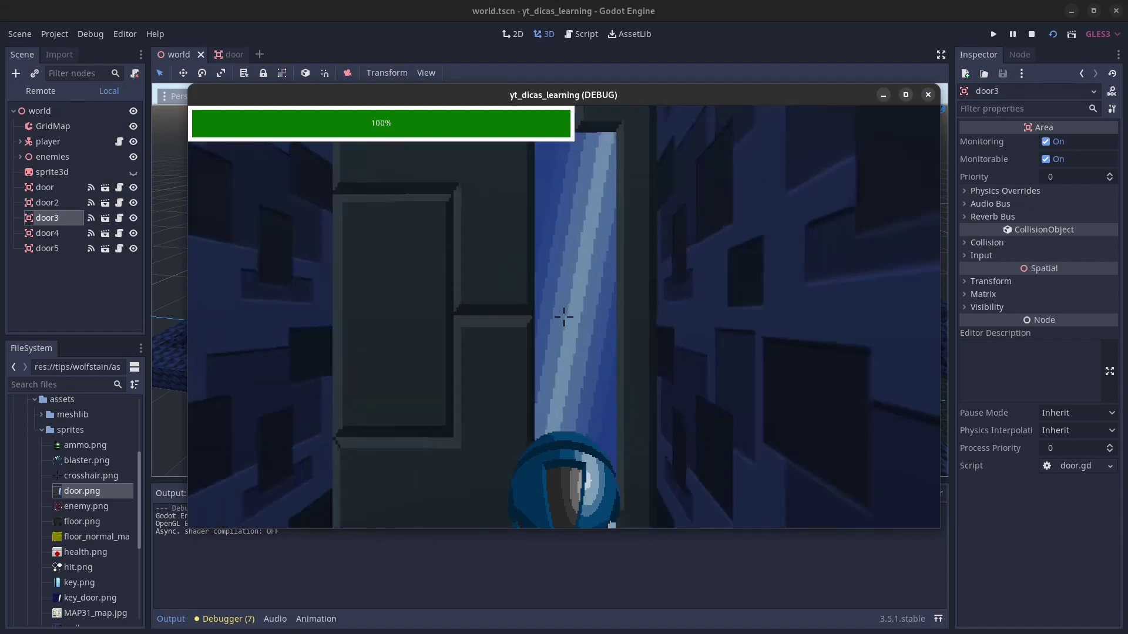
key(w)
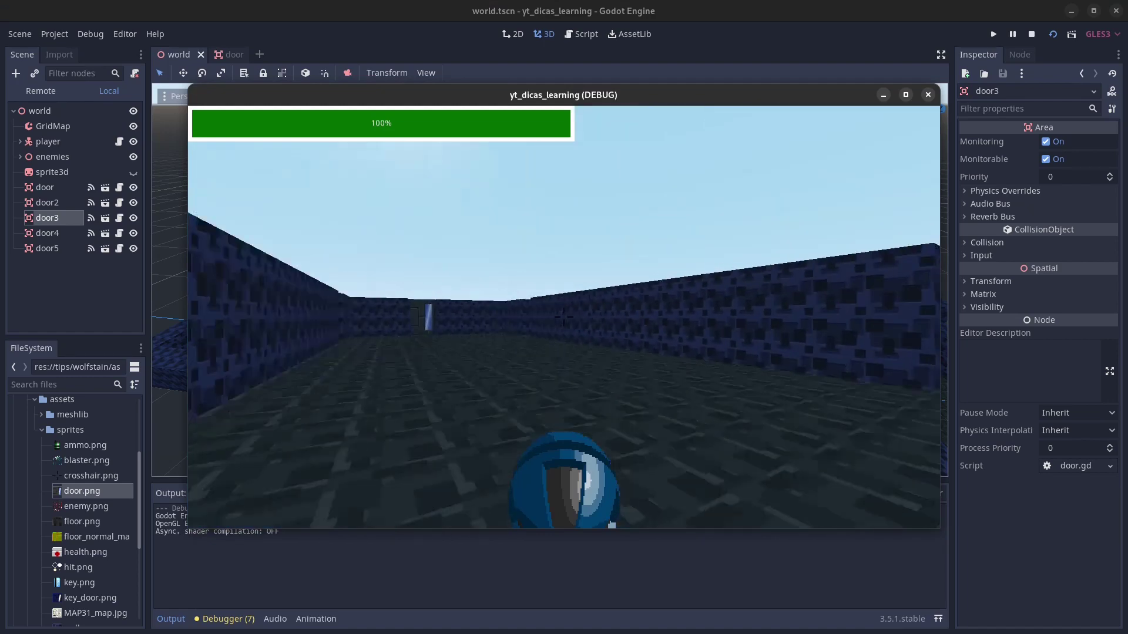
key(w)
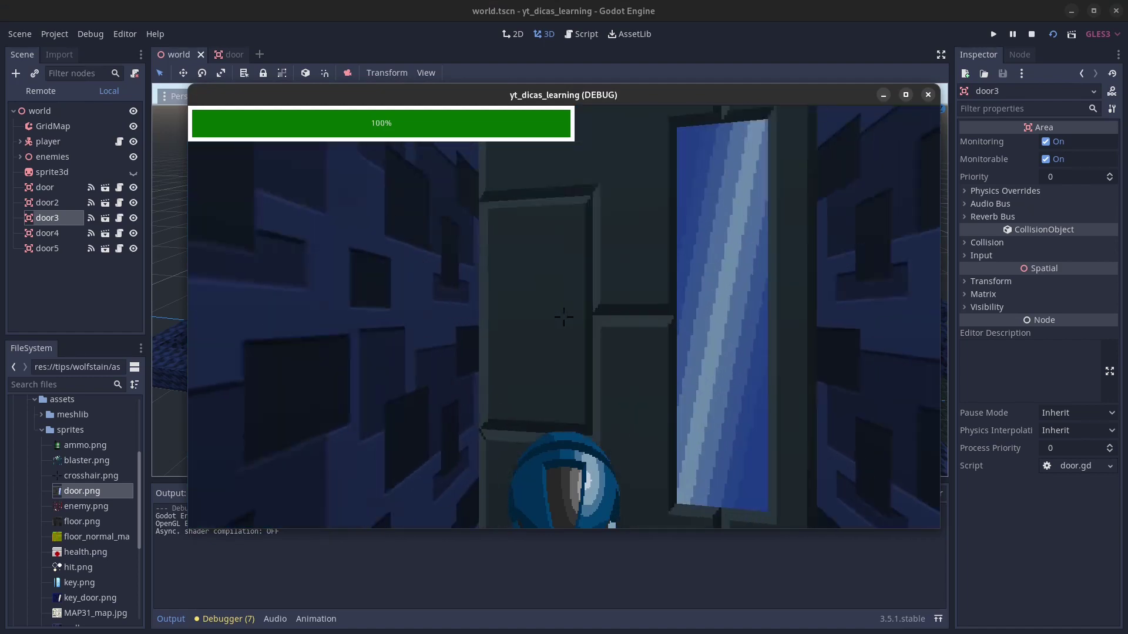
key(w)
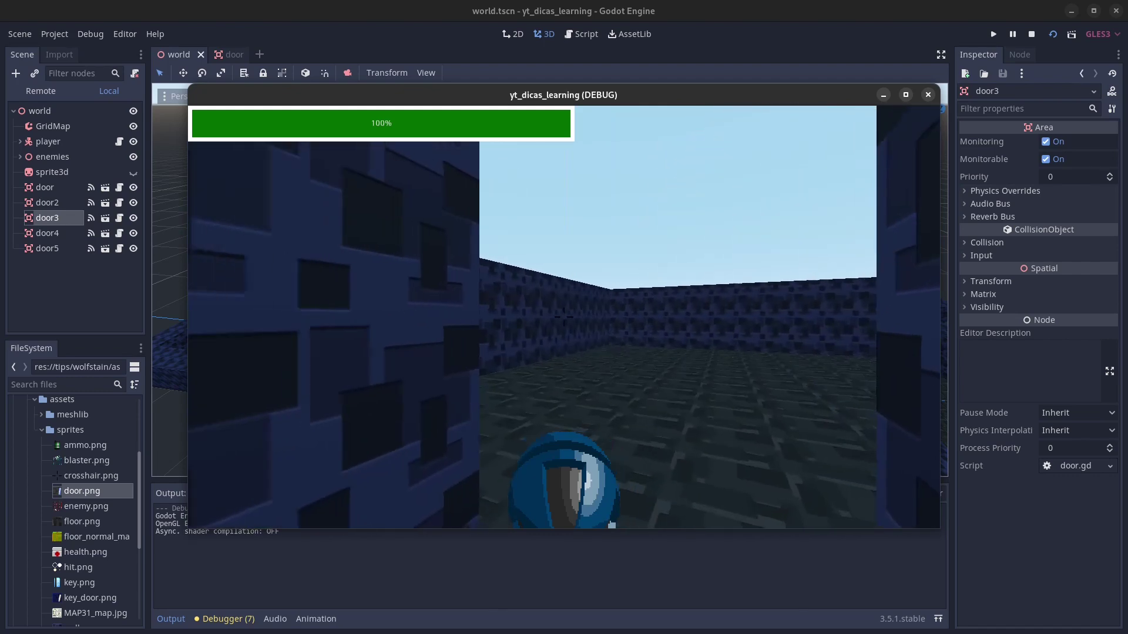
click(564, 317)
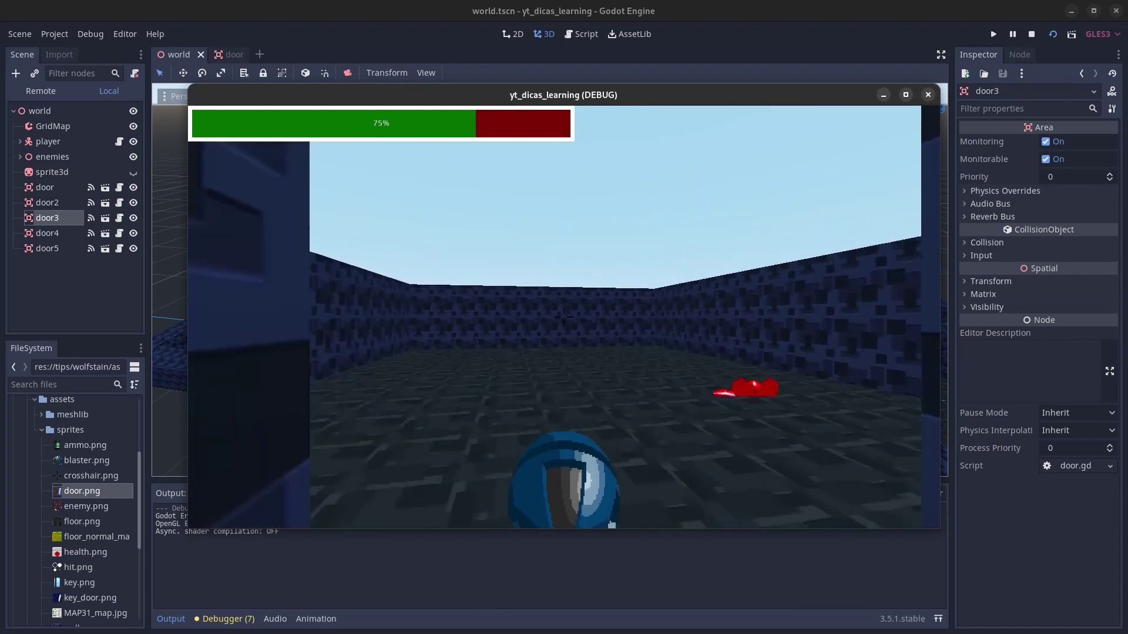
key(w)
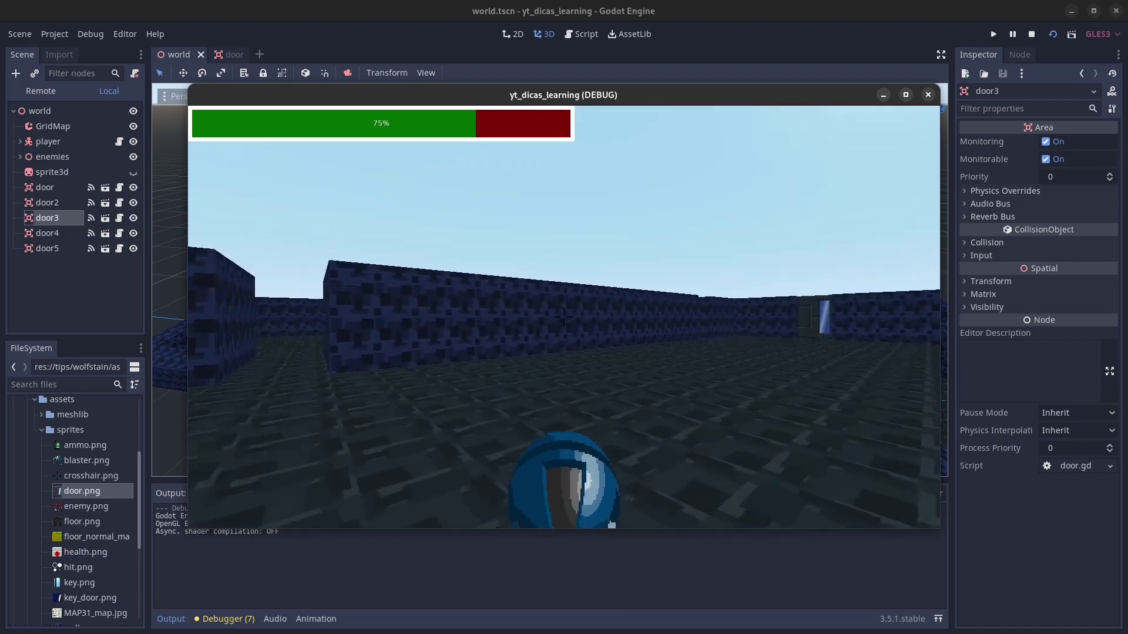
key(w)
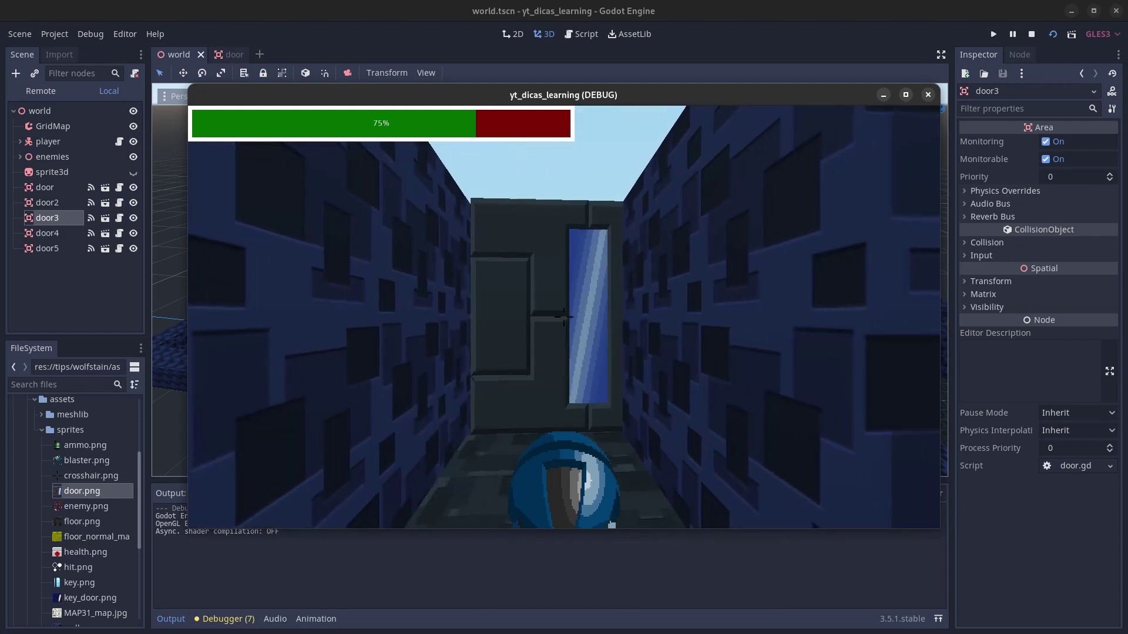
key(w)
key(w)
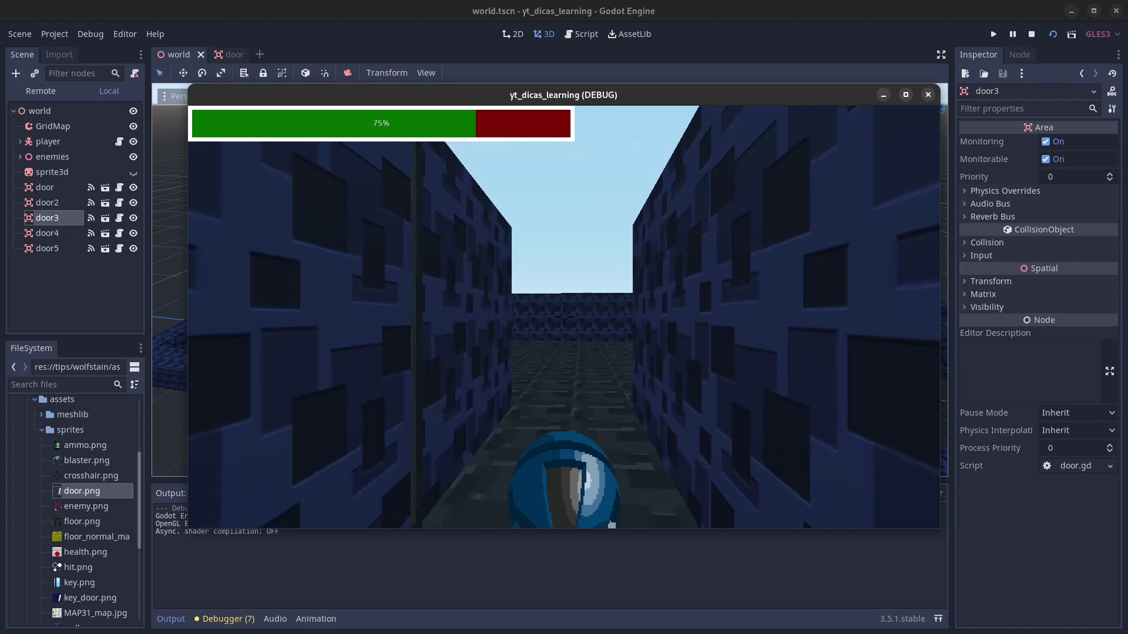
Shoot the enemies near the doorways while advancing along the corridors
key(Left)
key(space)
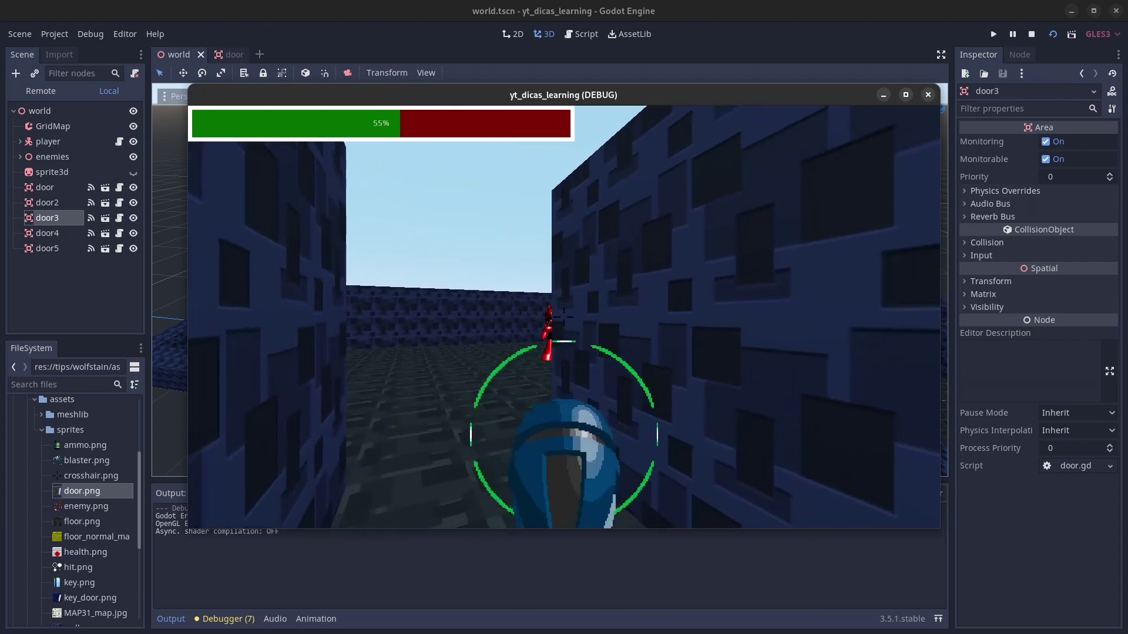
key(space)
key(w)
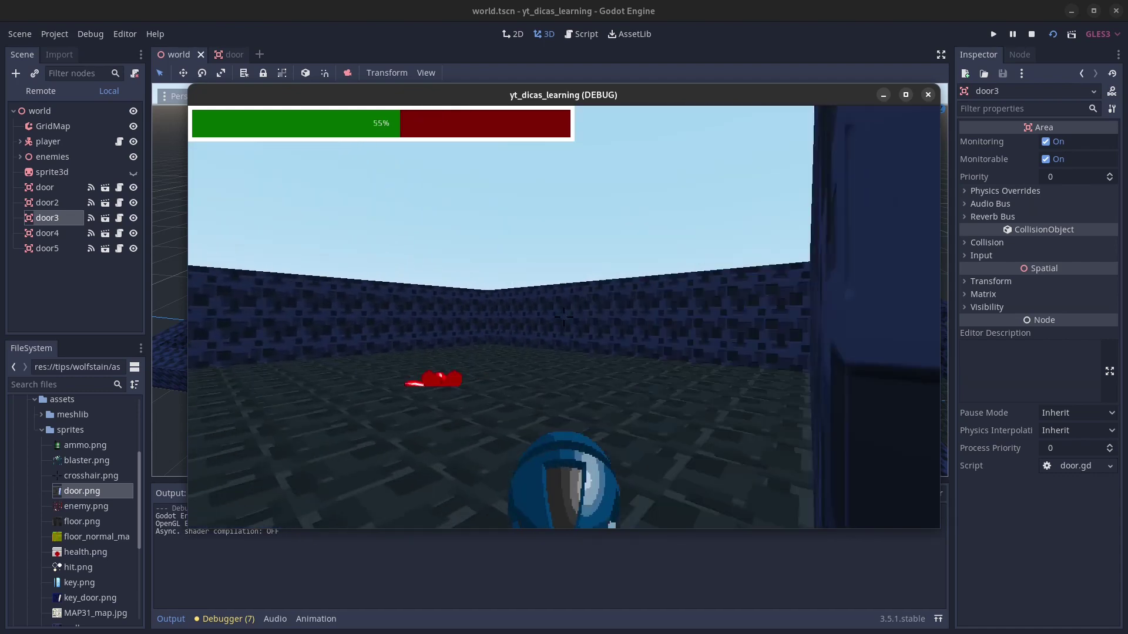
key(Left)
key(w)
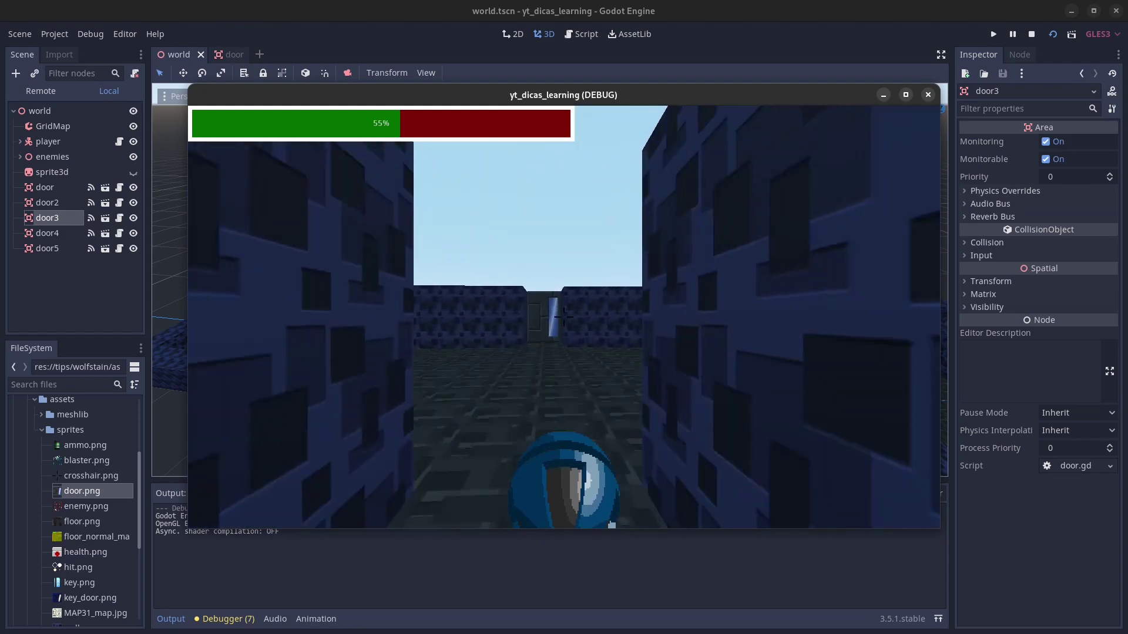
key(w)
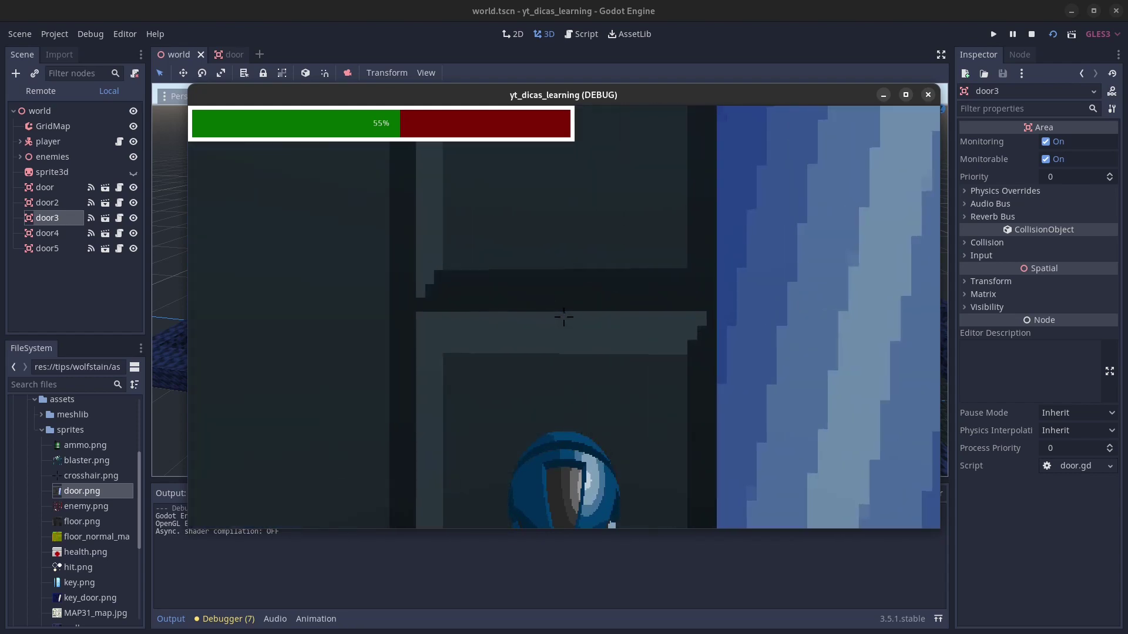
key(Right)
key(space)
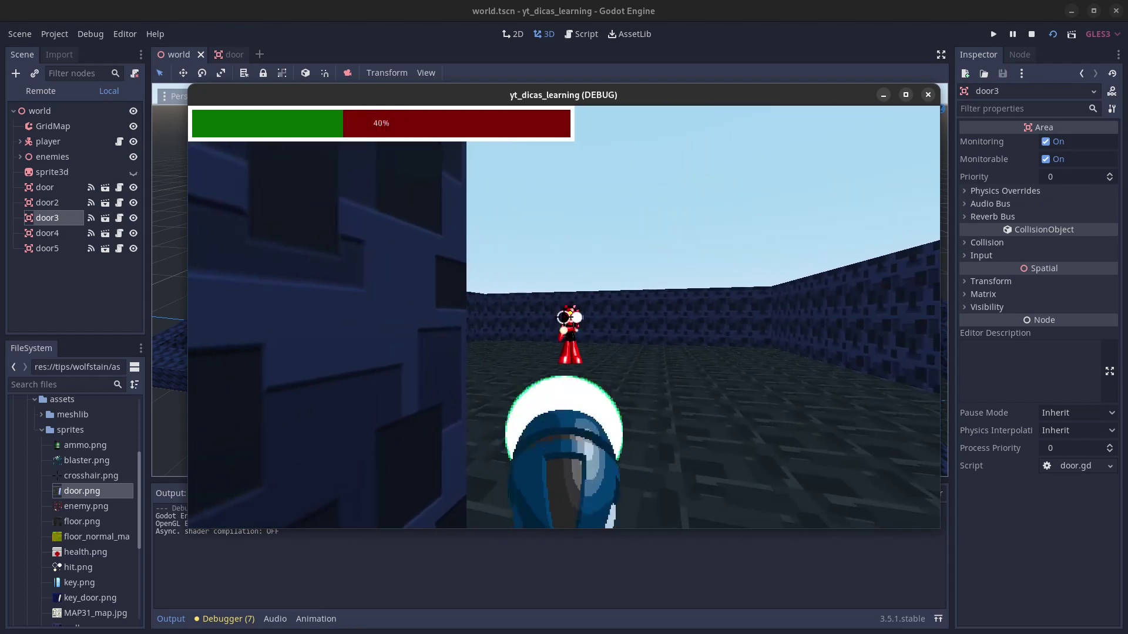
key(Left)
key(Right)
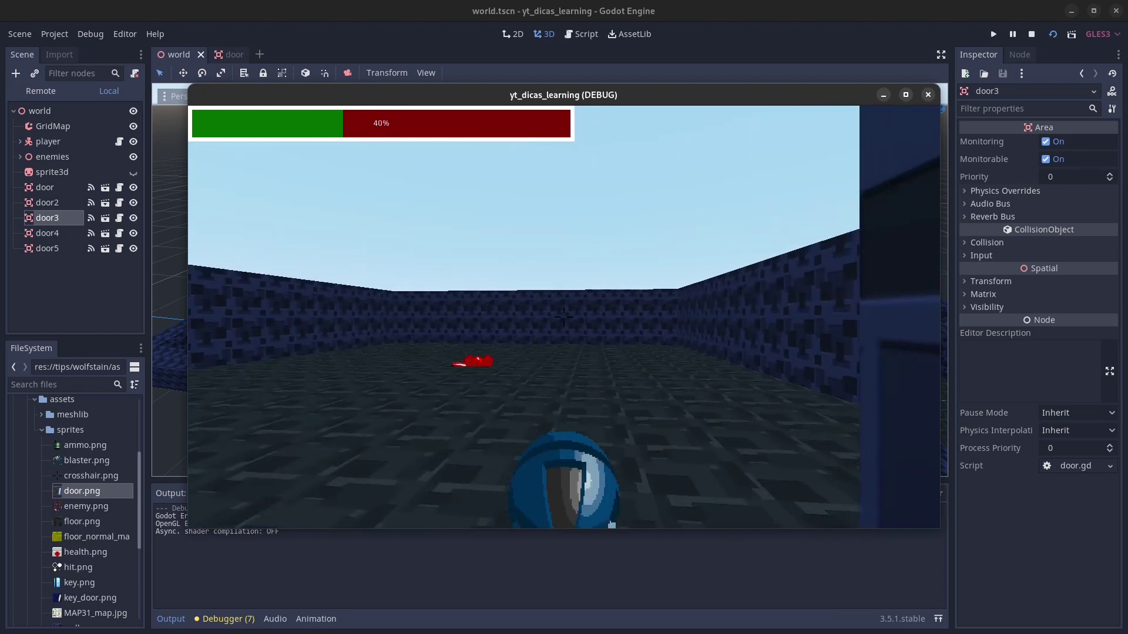
key(Left)
Walk past the blue door through the open area and narrow corridor, then stop the game
key(Right)
key(w)
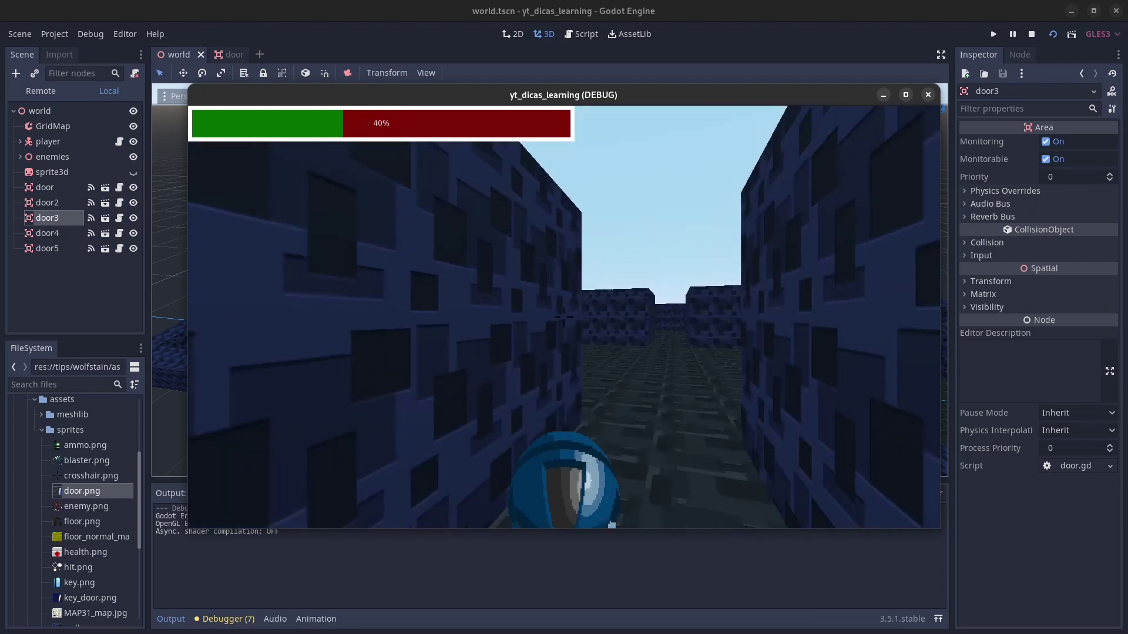
key(Left)
key(w)
key(Right)
key(w)
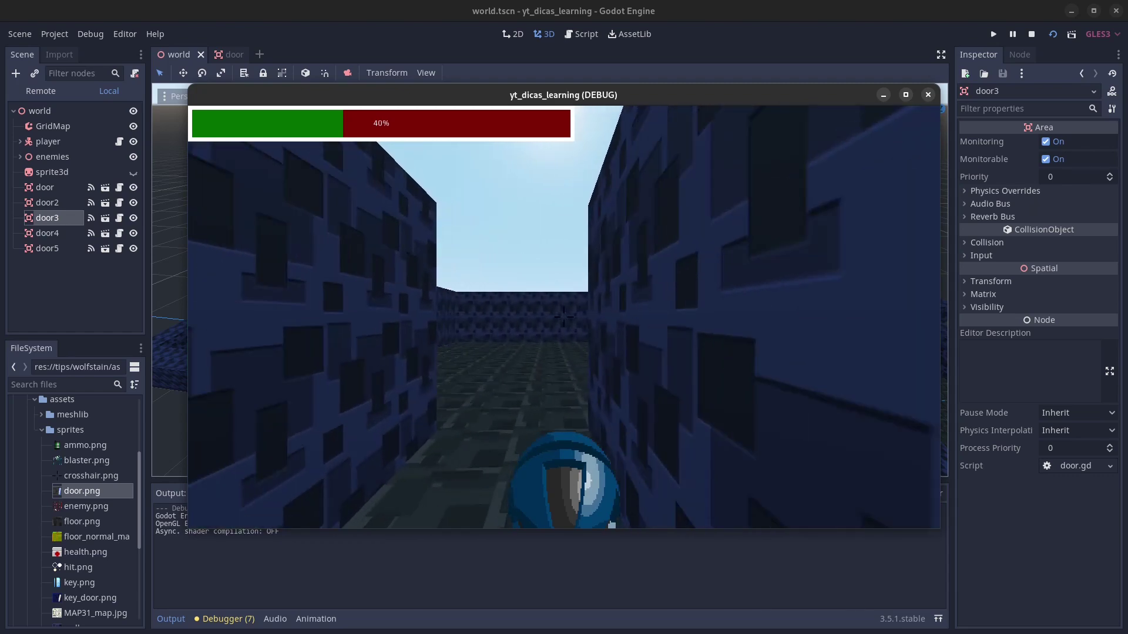
key(Left)
key(w)
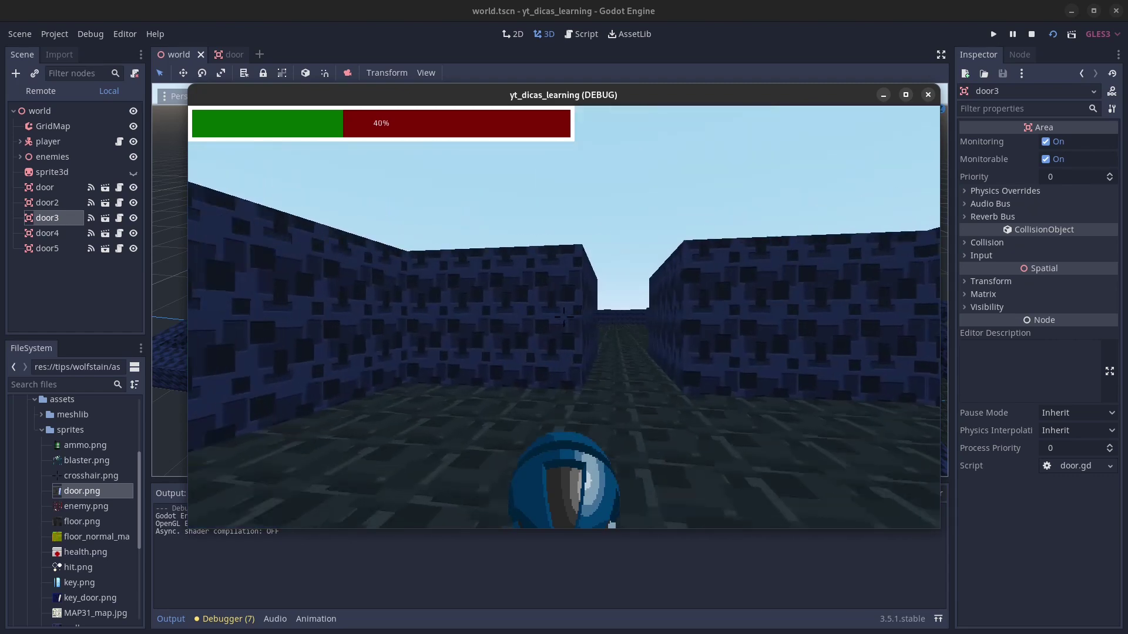
key(w)
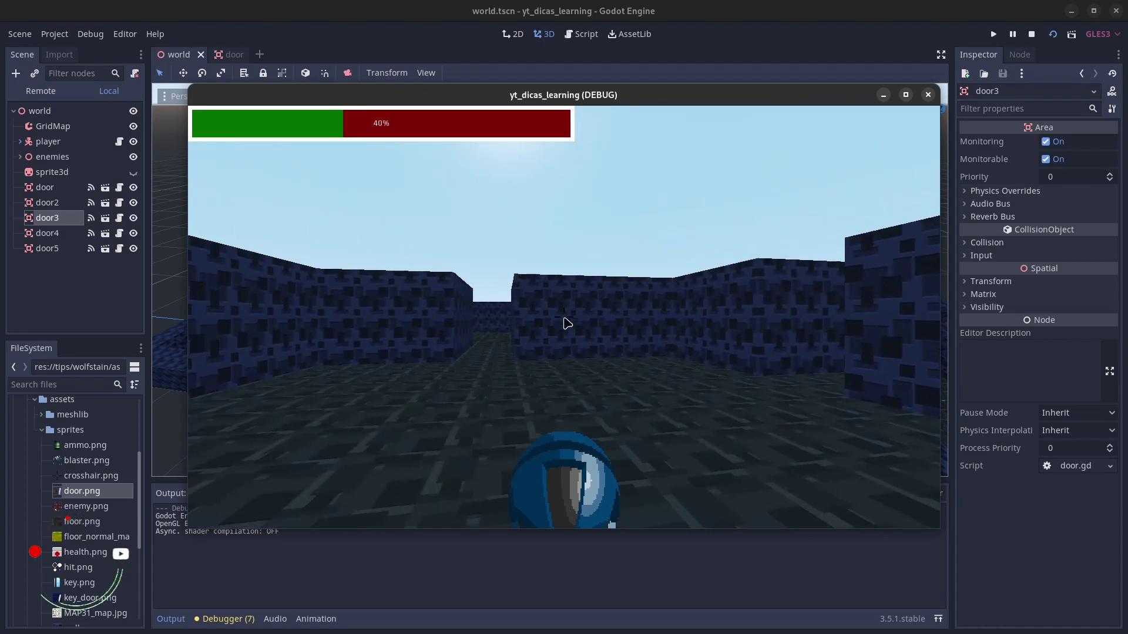
key(Left)
key(w)
click(928, 94)
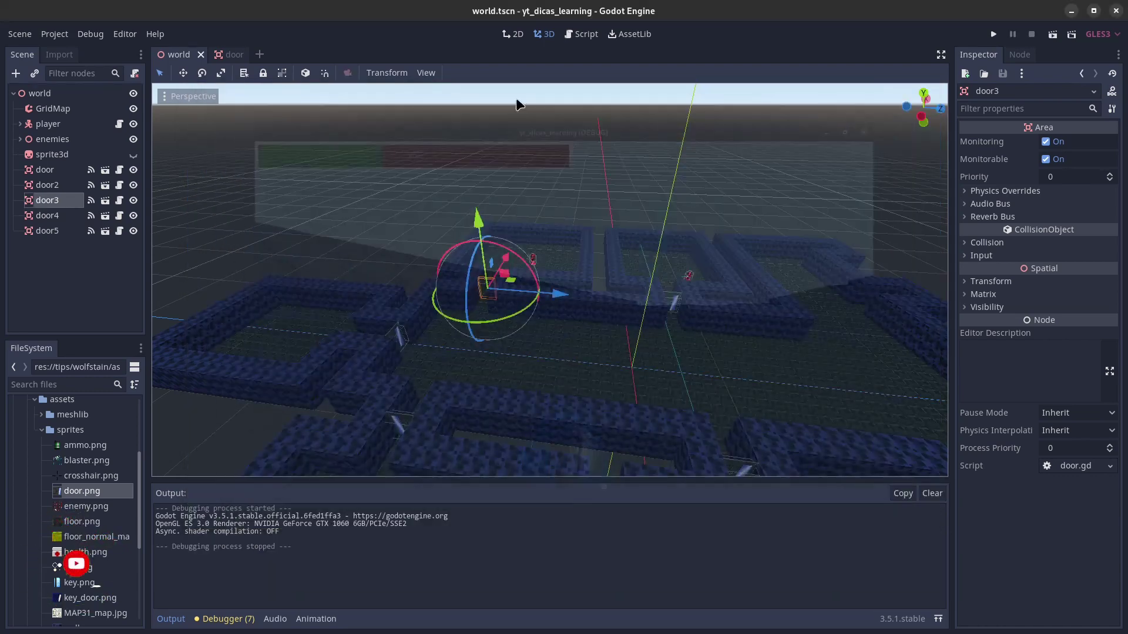
Show door.gd in the Script workspace with the Debugger panel collapsed and cursor at line 27
click(581, 34)
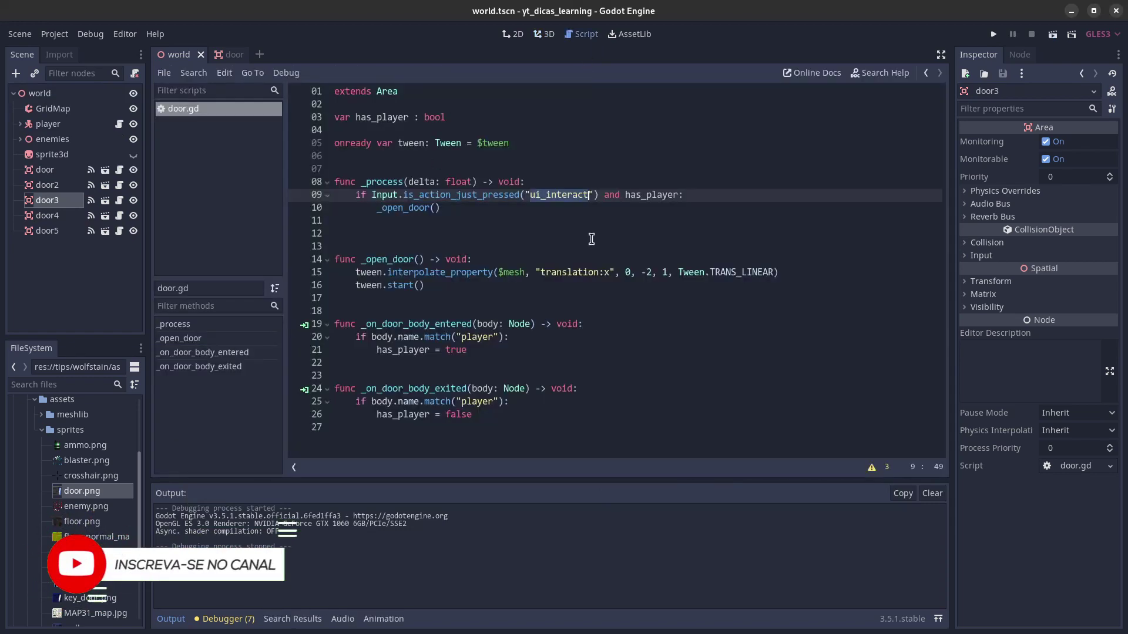
click(207, 621)
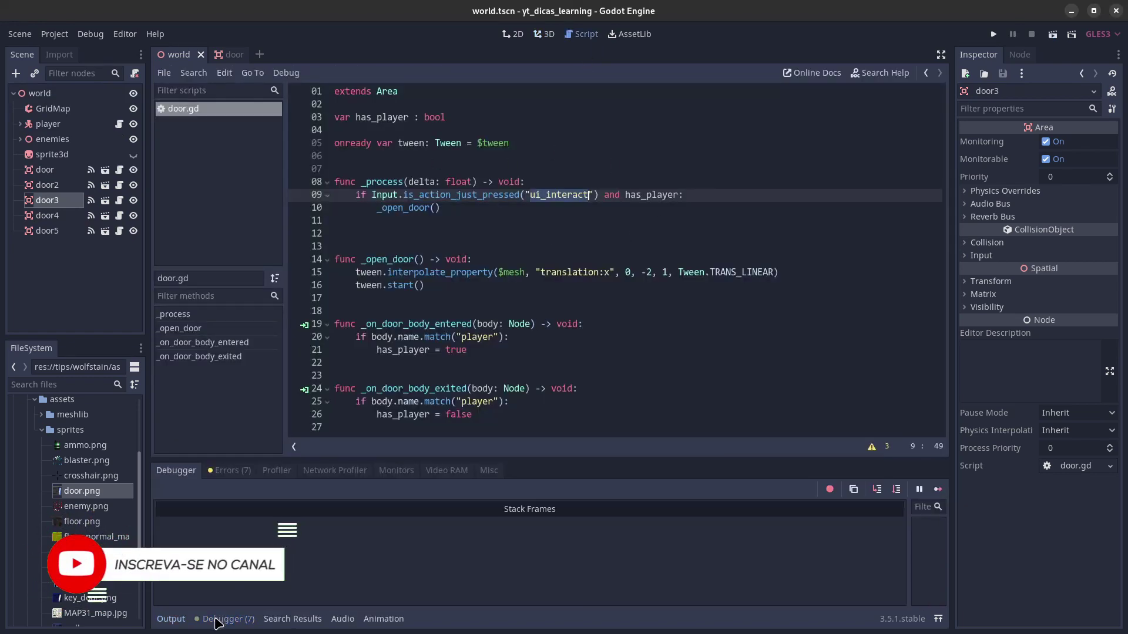
click(207, 622)
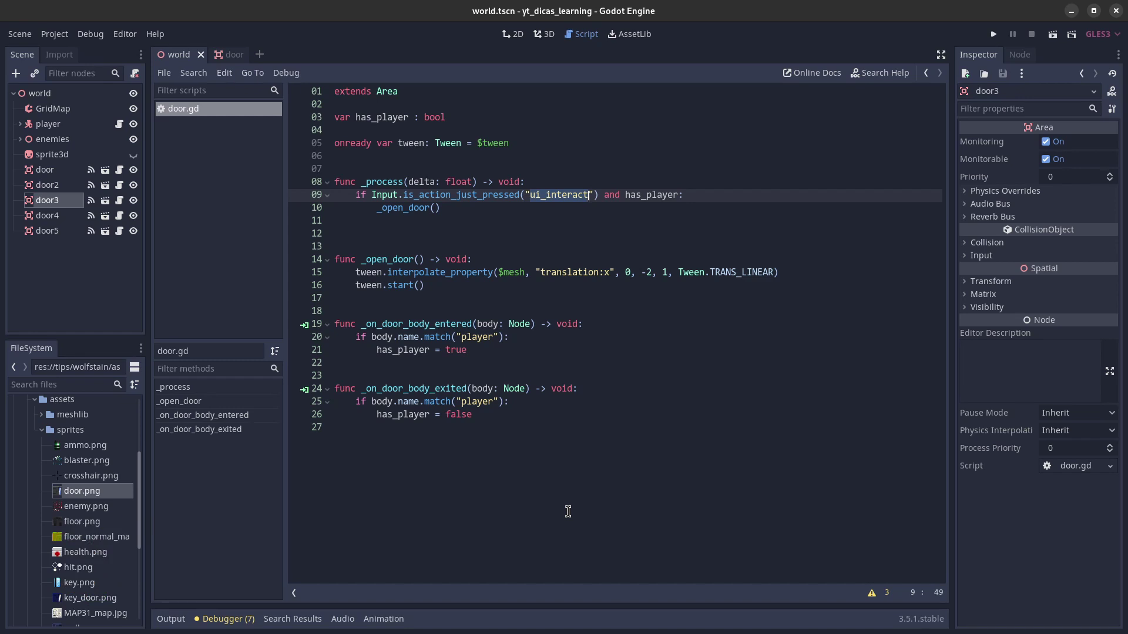
click(568, 512)
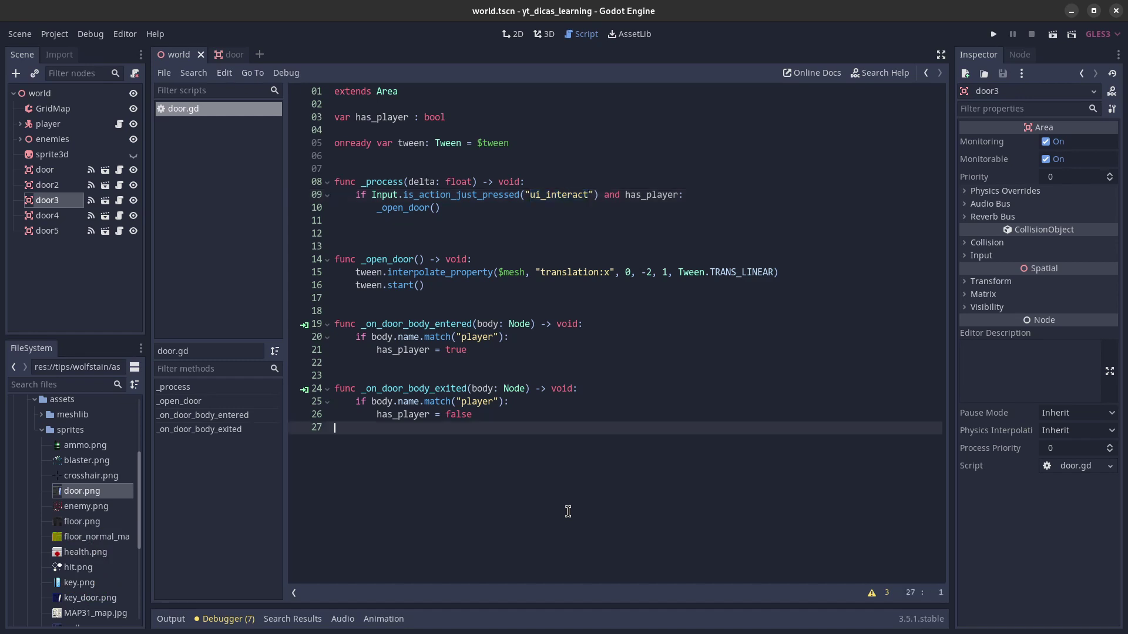